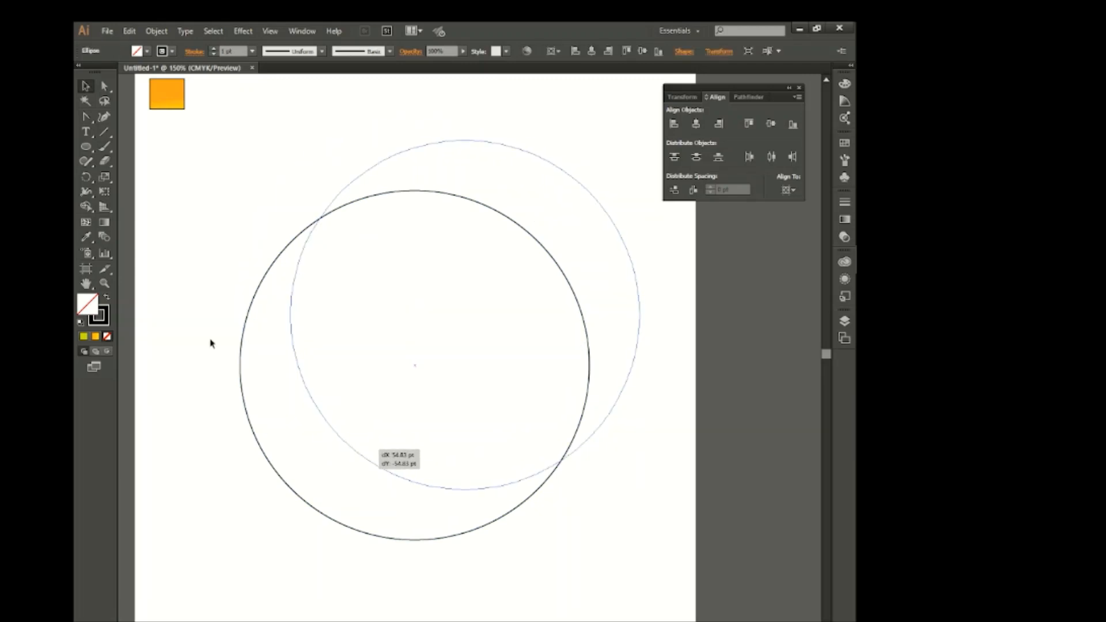
Cut the offset upper circle away from the lower one with the Shape Builder, leaving only a crescent
{"action": "left_click_drag", "start_coordinate": [205, 195], "coordinate": [589, 548]}
{"action": "left_click", "coordinate": [86, 208]}
{"action": "left_click_drag", "start_coordinate": [397, 133], "coordinate": [423, 259]}
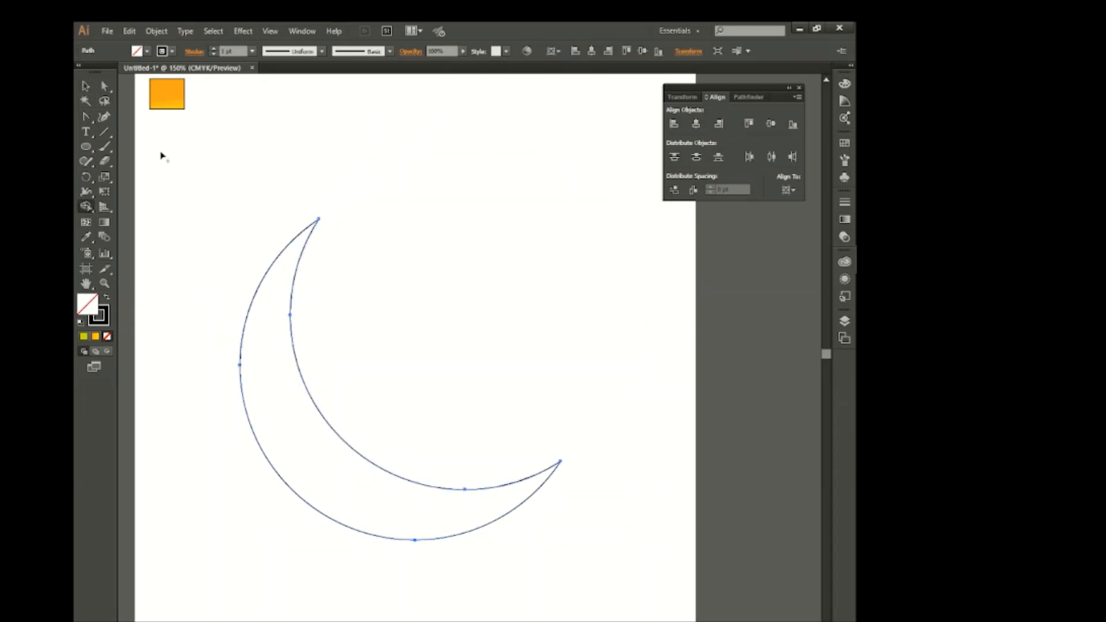
{"action": "left_click", "coordinate": [497, 341]}
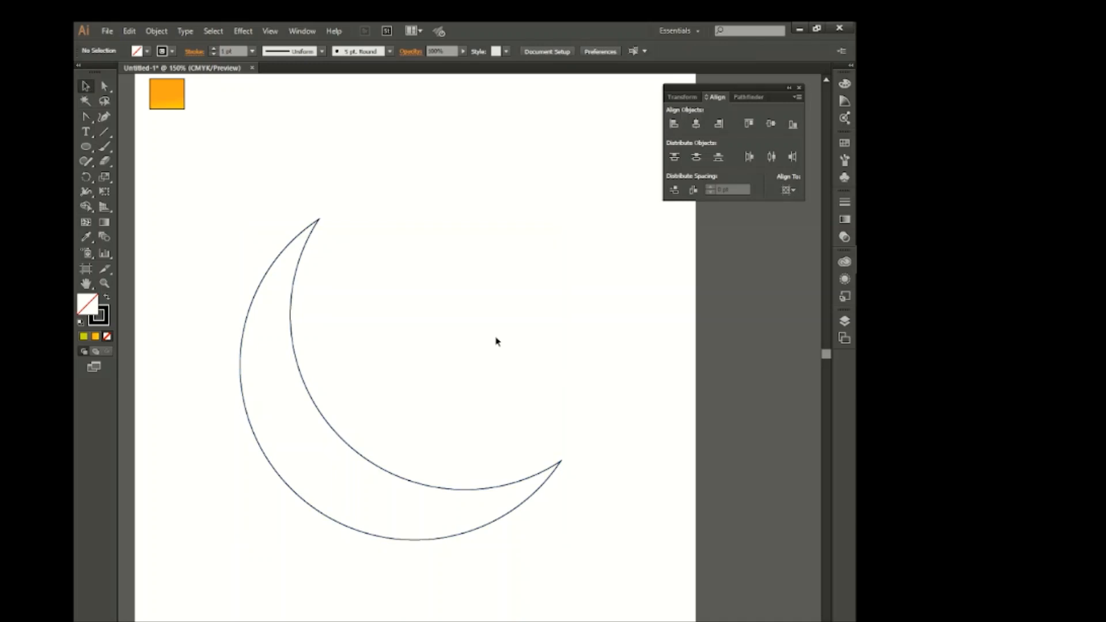
Draw a tall, narrow tower outline with the Pen tool, rising from the crescent's inner edge near its lower tip
{"action": "left_click", "coordinate": [86, 116]}
{"action": "left_click", "coordinate": [553, 464]}
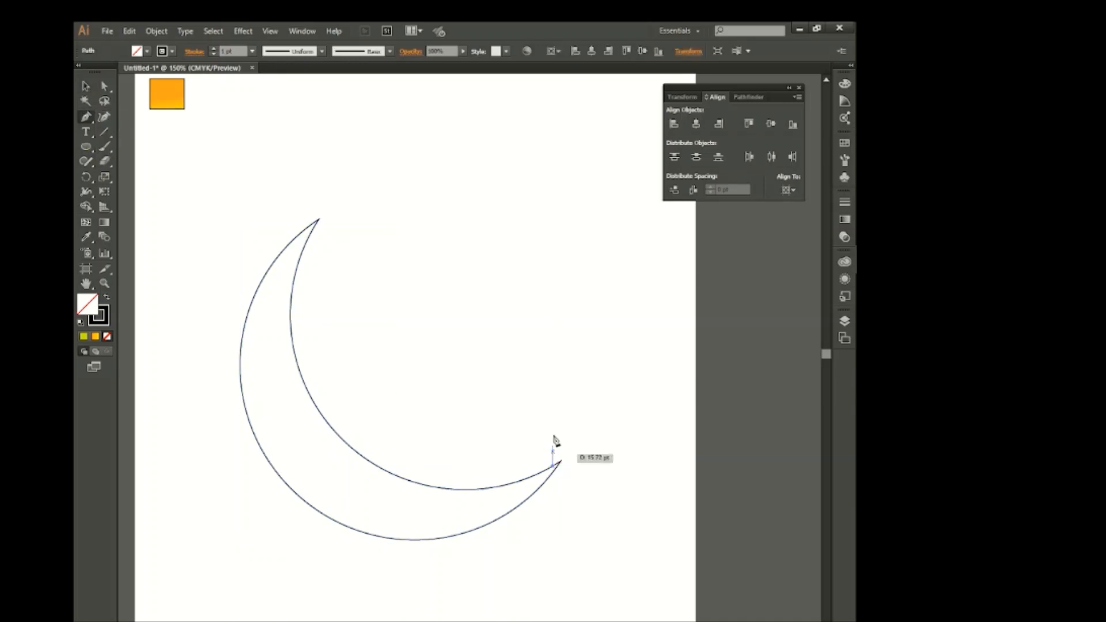
{"action": "left_click", "coordinate": [552, 239]}
{"action": "left_click", "coordinate": [511, 238]}
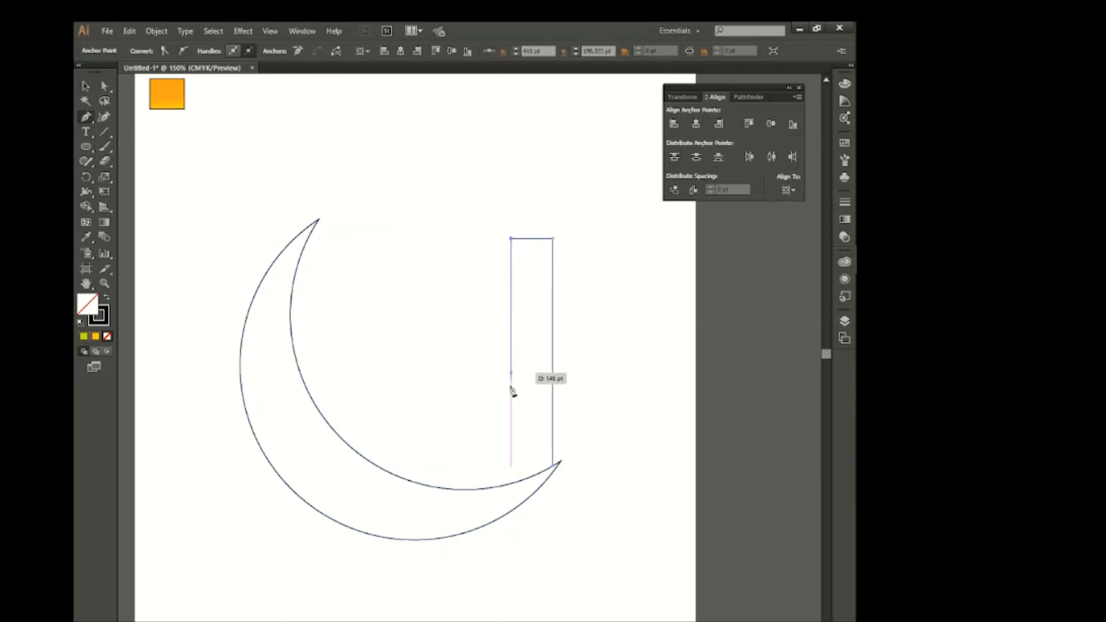
{"action": "left_click", "coordinate": [511, 482]}
{"action": "left_click", "coordinate": [86, 86]}
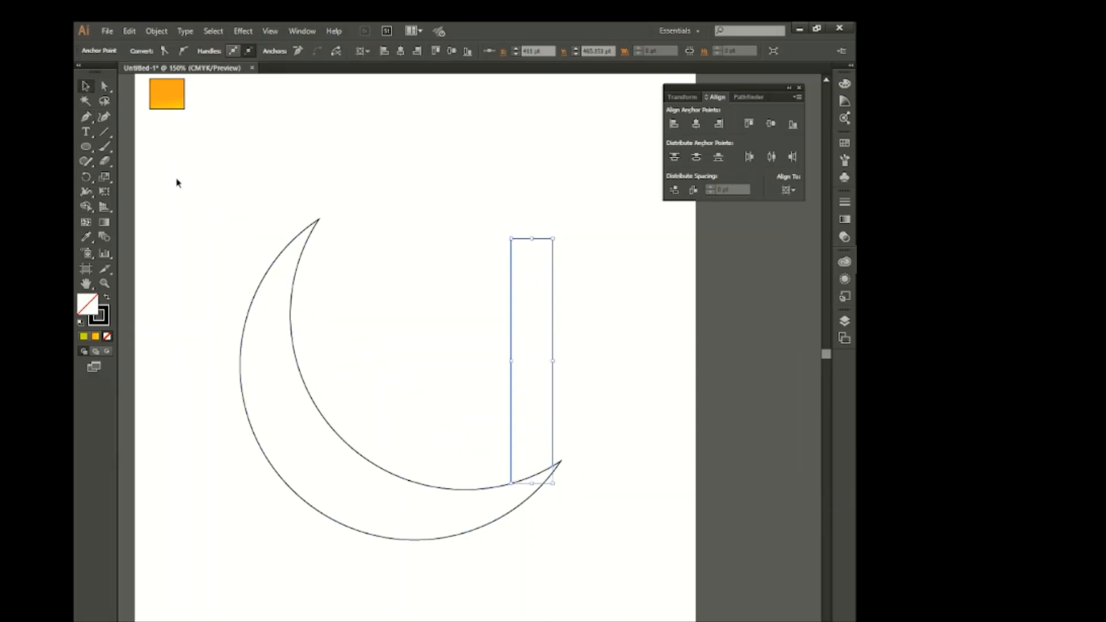
{"action": "left_click", "coordinate": [177, 179]}
Draw the low building wall with the Pen tool, from the crescent's inner edge up and straight across to the tower
{"action": "key", "text": "p"}
{"action": "left_click", "coordinate": [398, 478]}
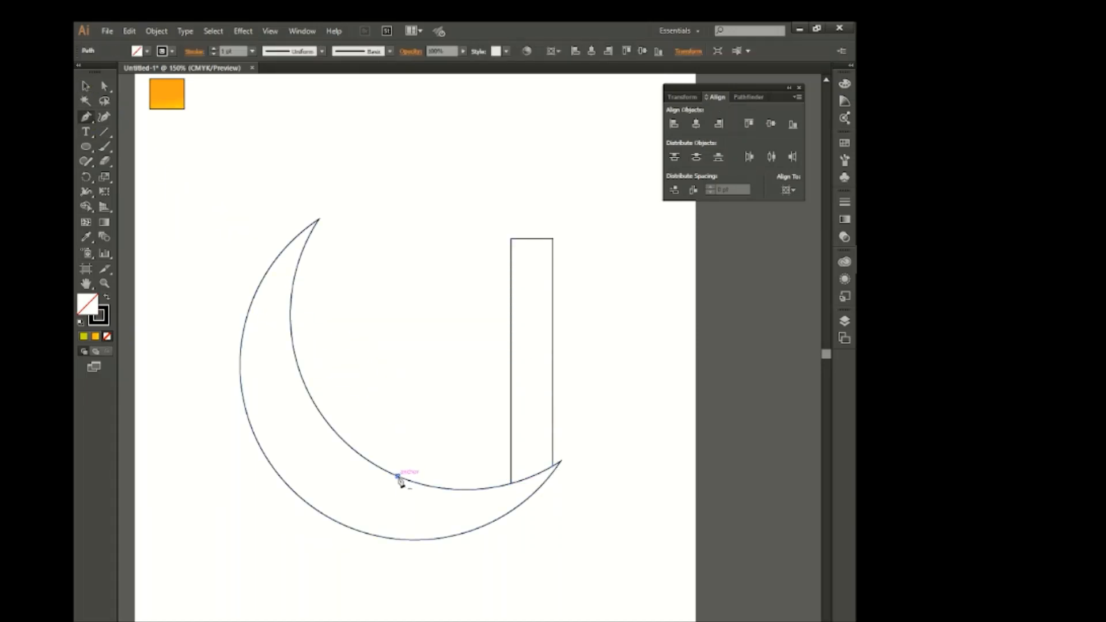
{"action": "left_click", "coordinate": [398, 431]}
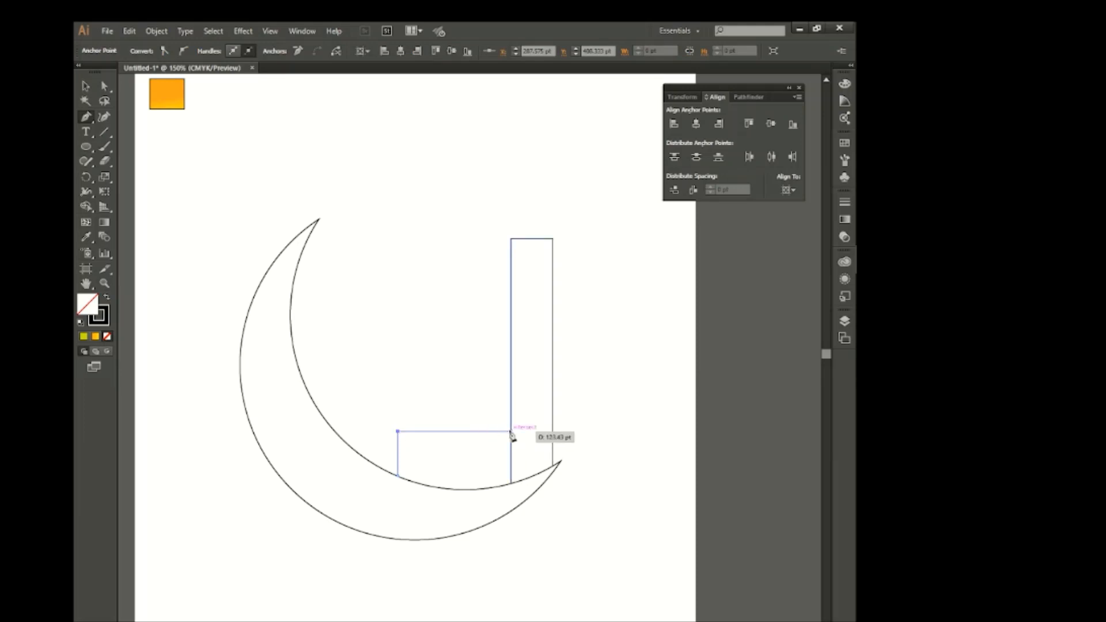
{"action": "left_click", "coordinate": [511, 431]}
{"action": "left_click", "coordinate": [136, 141], "text": "ctrl"}
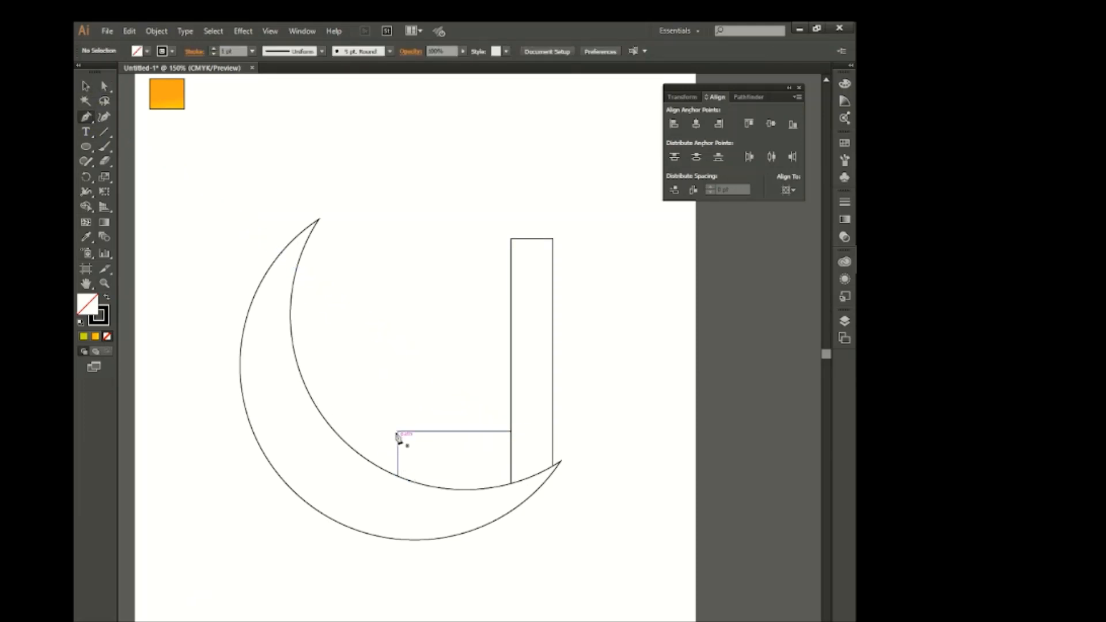
Add a thin horizontal band along the top of the building wall, ending at the tower
{"action": "left_click", "coordinate": [398, 421]}
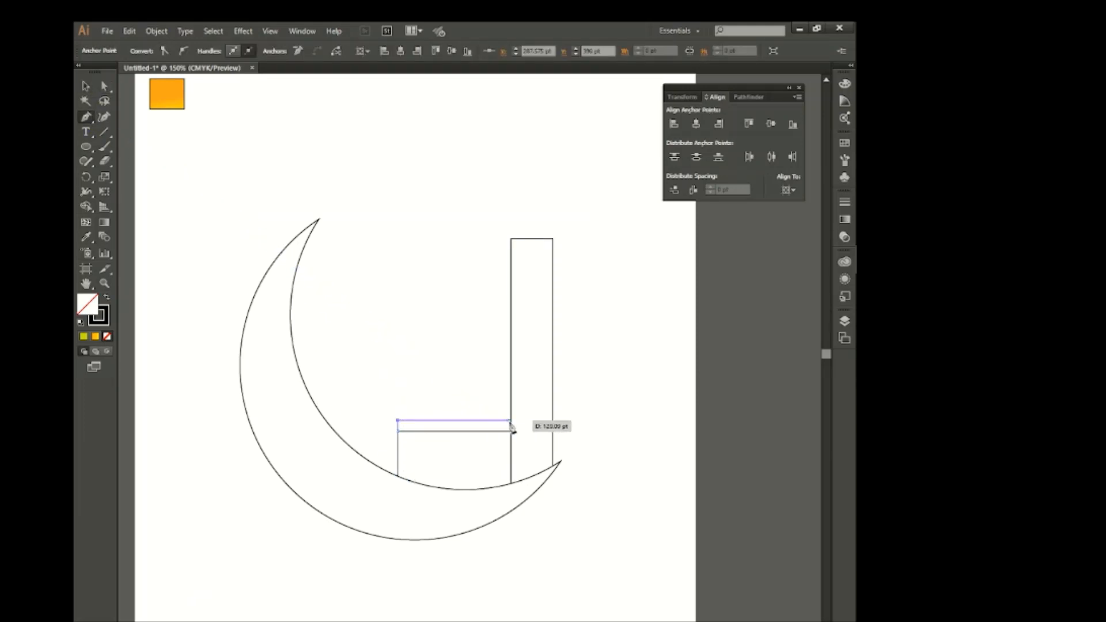
{"action": "left_click", "coordinate": [511, 421]}
{"action": "left_click", "coordinate": [218, 222], "text": "ctrl"}
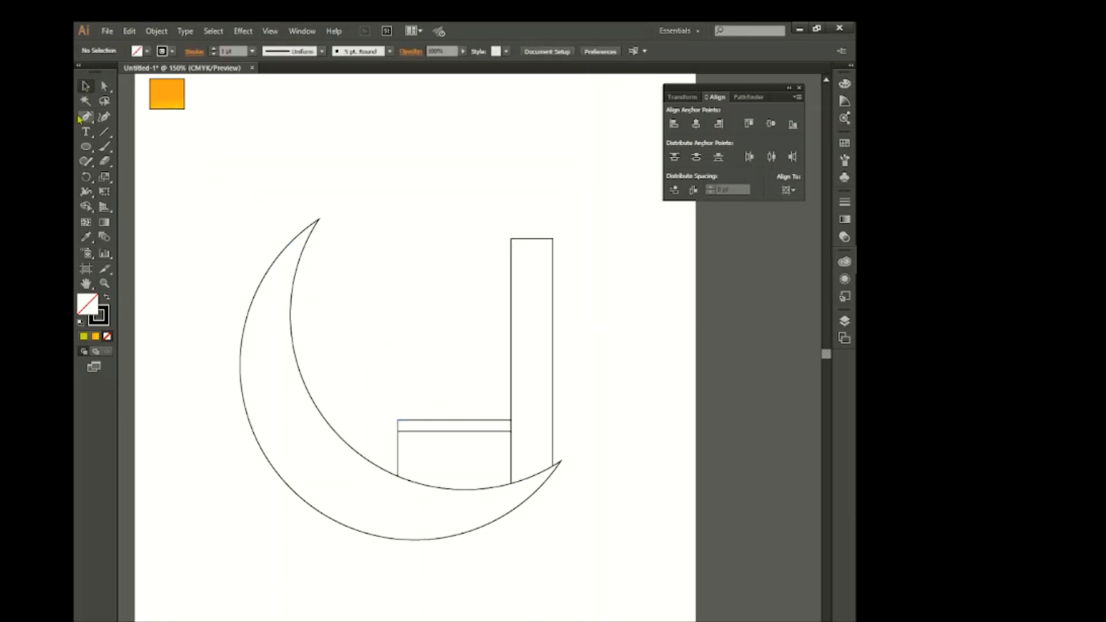
Draw a curved dome over the band, spanning from its outer corner to the tower's edge
{"action": "left_click", "coordinate": [397, 424]}
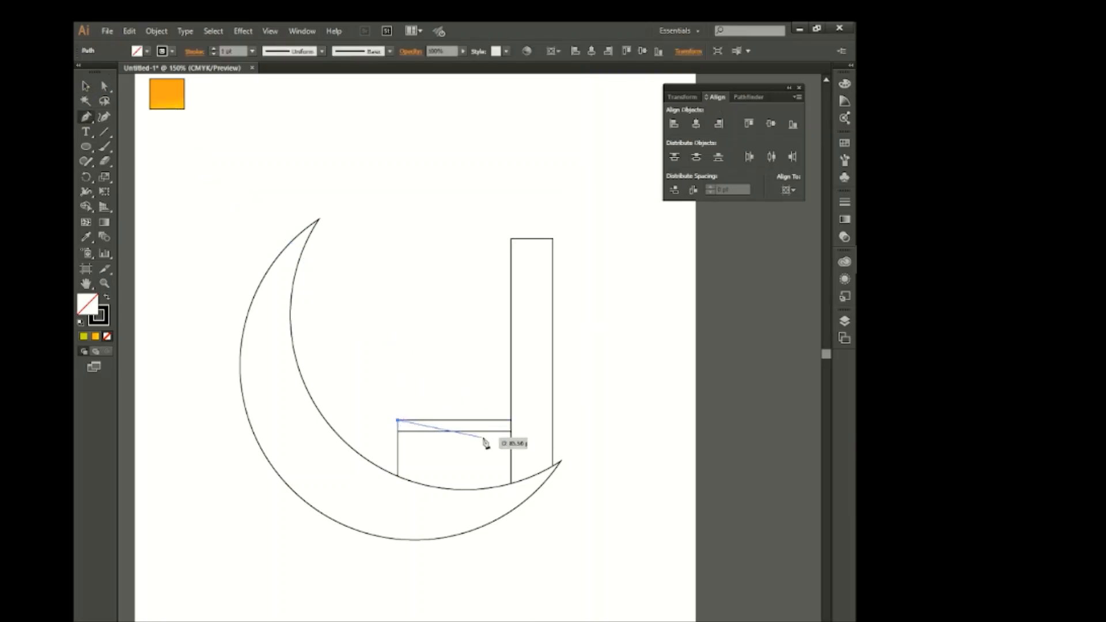
{"action": "left_click_drag", "start_coordinate": [512, 422], "coordinate": [579, 499]}
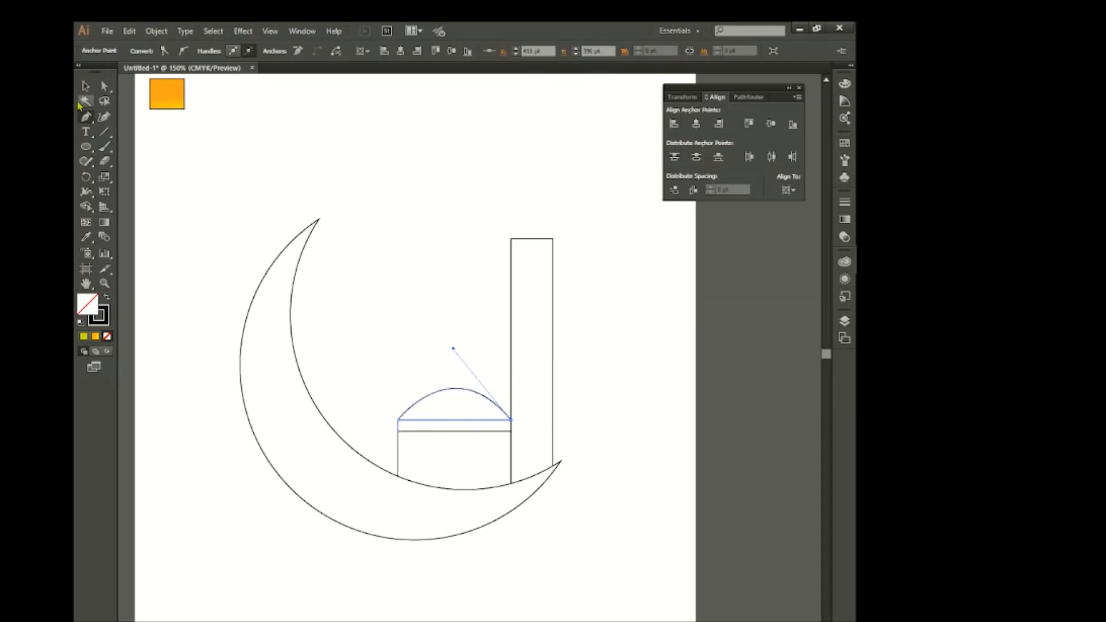
{"action": "key", "text": "v"}
{"action": "left_click", "coordinate": [179, 187]}
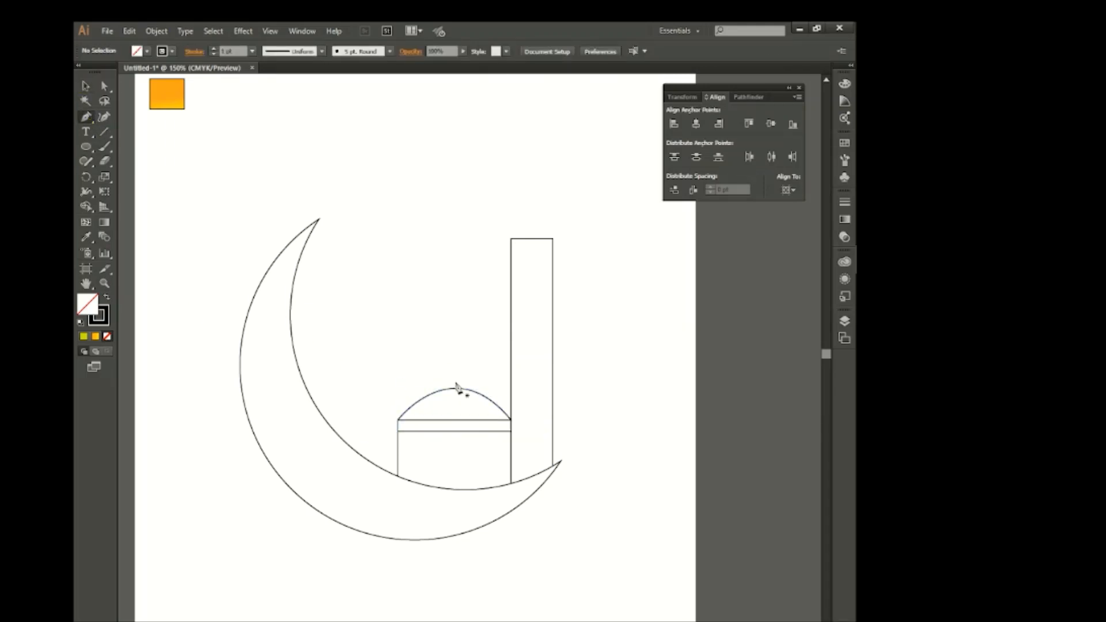
Draw a smaller arc as a cap centred on the crown of the dome
{"action": "scroll", "coordinate": [461, 383], "scroll_direction": "up", "scroll_amount": 4}
{"action": "scroll", "coordinate": [461, 383], "scroll_direction": "down", "scroll_amount": 2}
{"action": "left_click", "coordinate": [363, 344]}
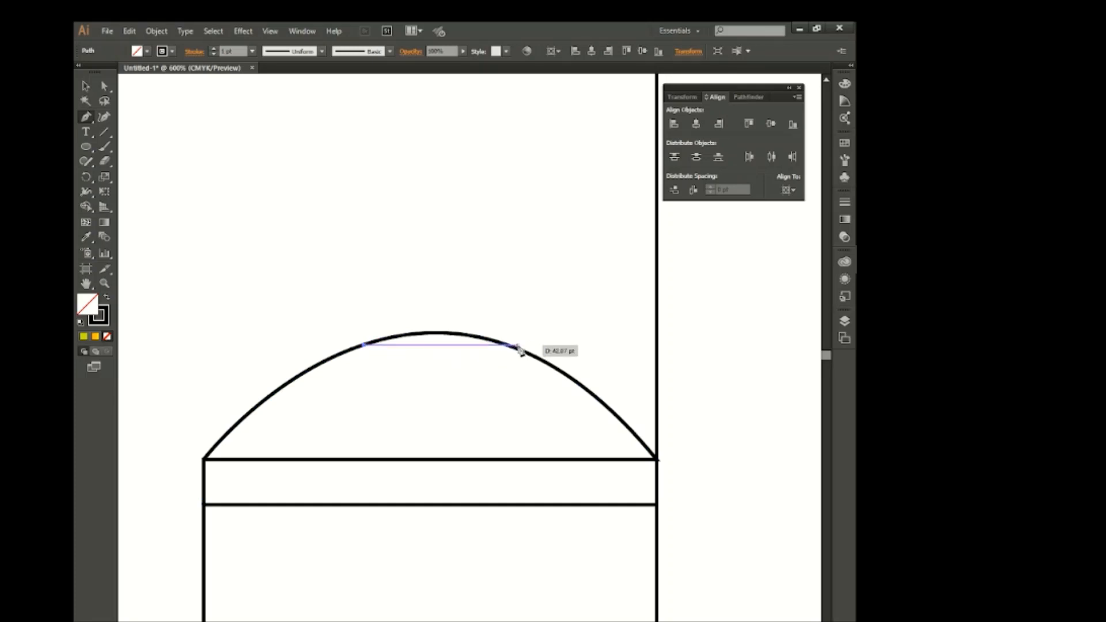
{"action": "left_click_drag", "start_coordinate": [511, 345], "coordinate": [596, 425]}
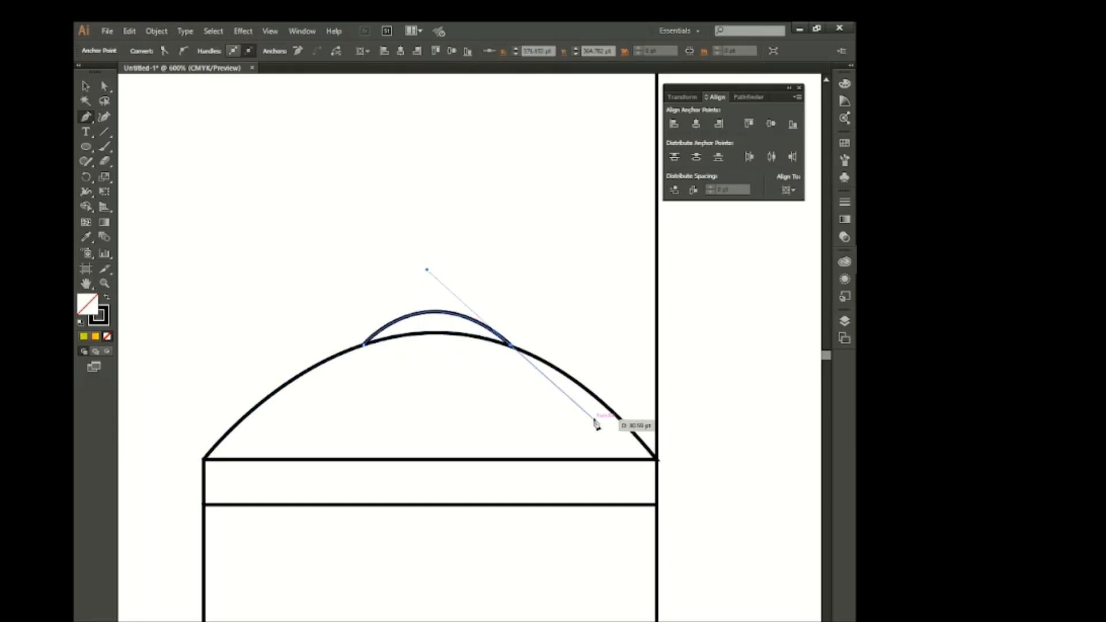
{"action": "left_click", "coordinate": [511, 346]}
{"action": "left_click", "coordinate": [86, 87]}
{"action": "left_click", "coordinate": [238, 194]}
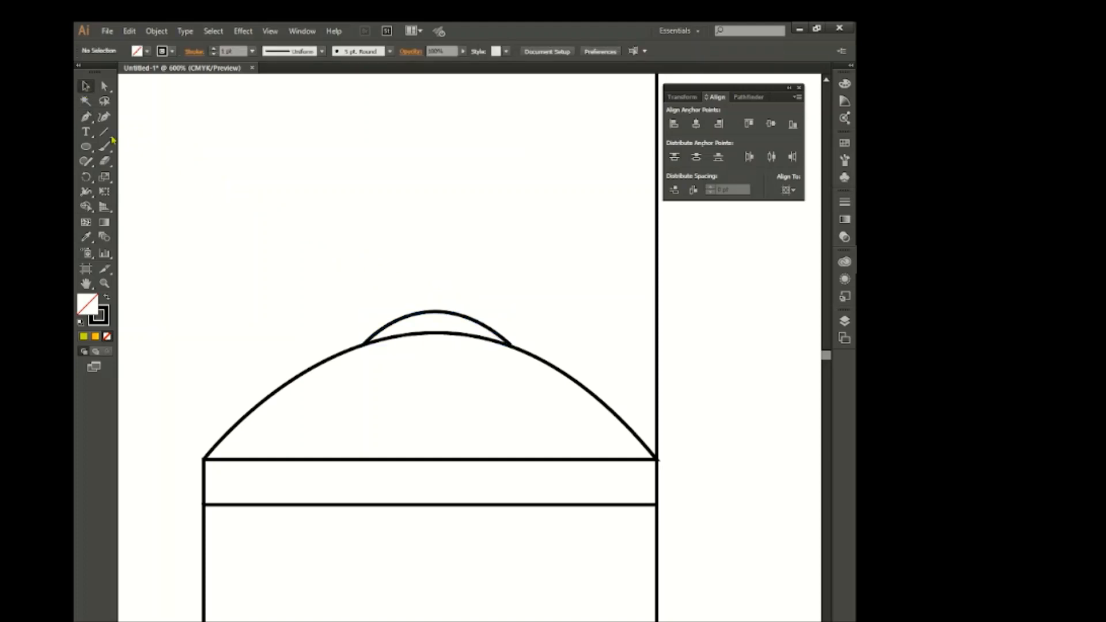
Draw a tiny third arc on top of the dome's cap
{"action": "left_click", "coordinate": [414, 317]}
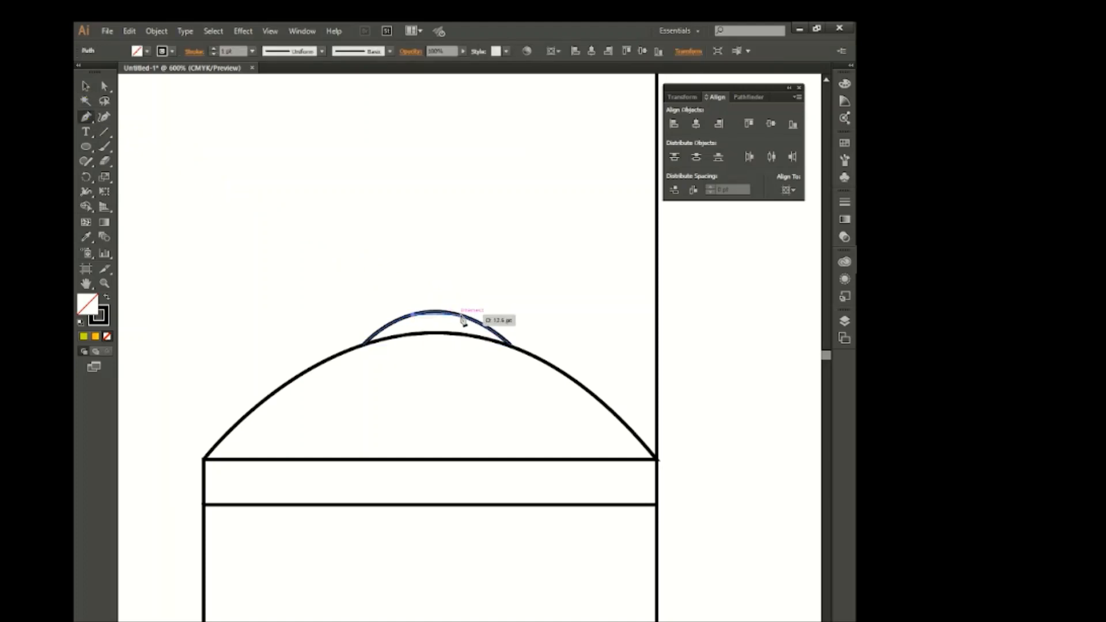
{"action": "left_click_drag", "start_coordinate": [488, 338], "coordinate": [481, 342]}
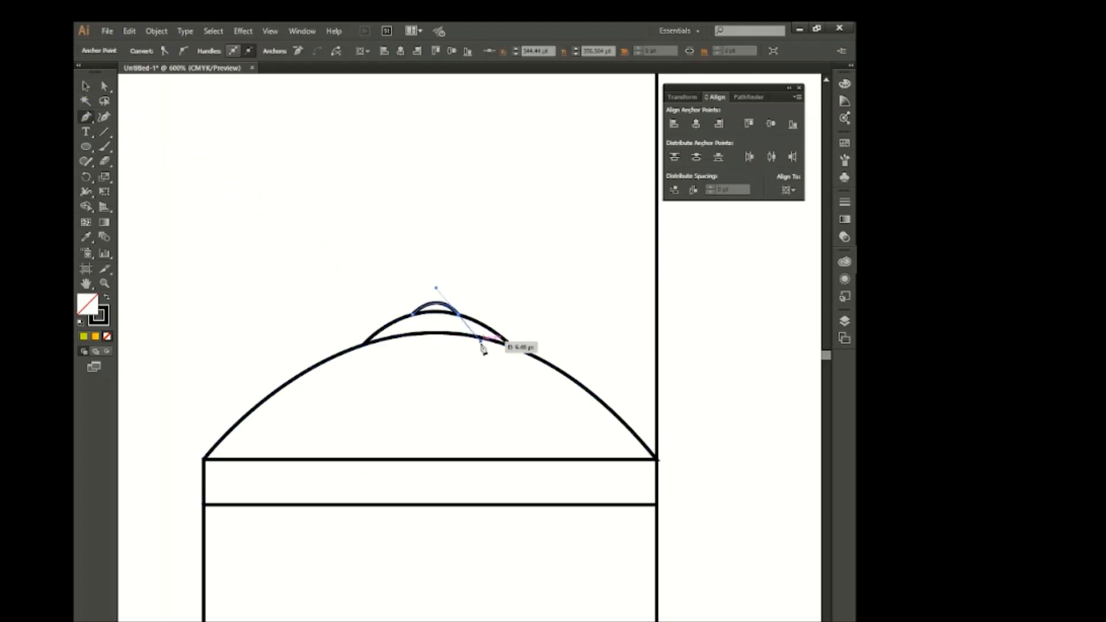
{"action": "left_click", "coordinate": [459, 316]}
{"action": "left_click", "coordinate": [86, 87]}
{"action": "left_click", "coordinate": [200, 191]}
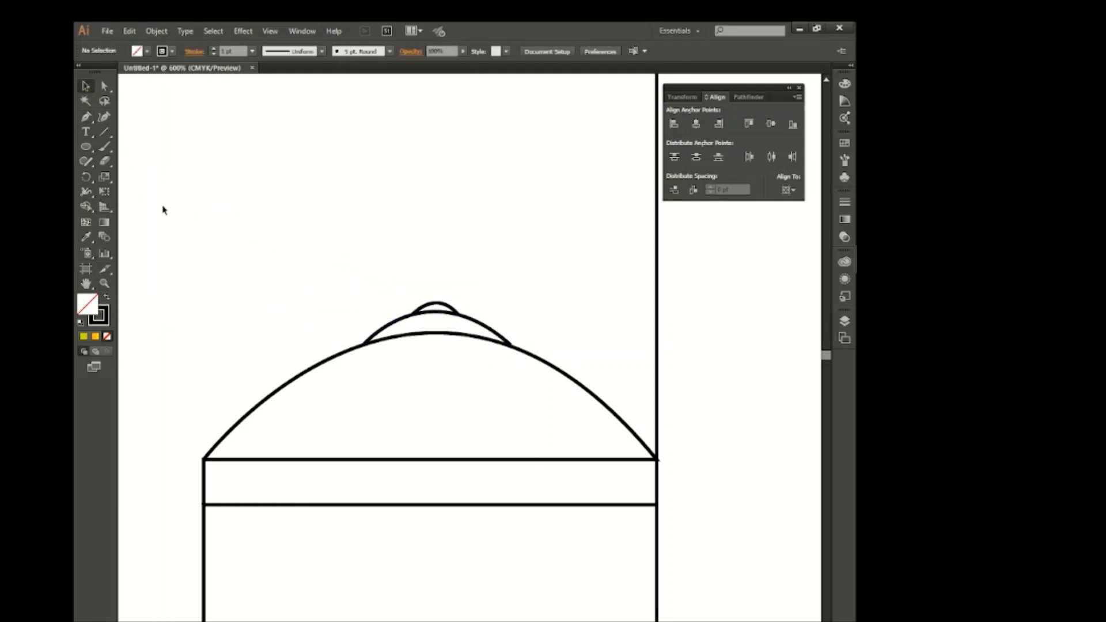
{"action": "left_click_drag", "start_coordinate": [86, 151], "coordinate": [116, 147]}
{"action": "left_click_drag", "start_coordinate": [426, 248], "coordinate": [443, 298]}
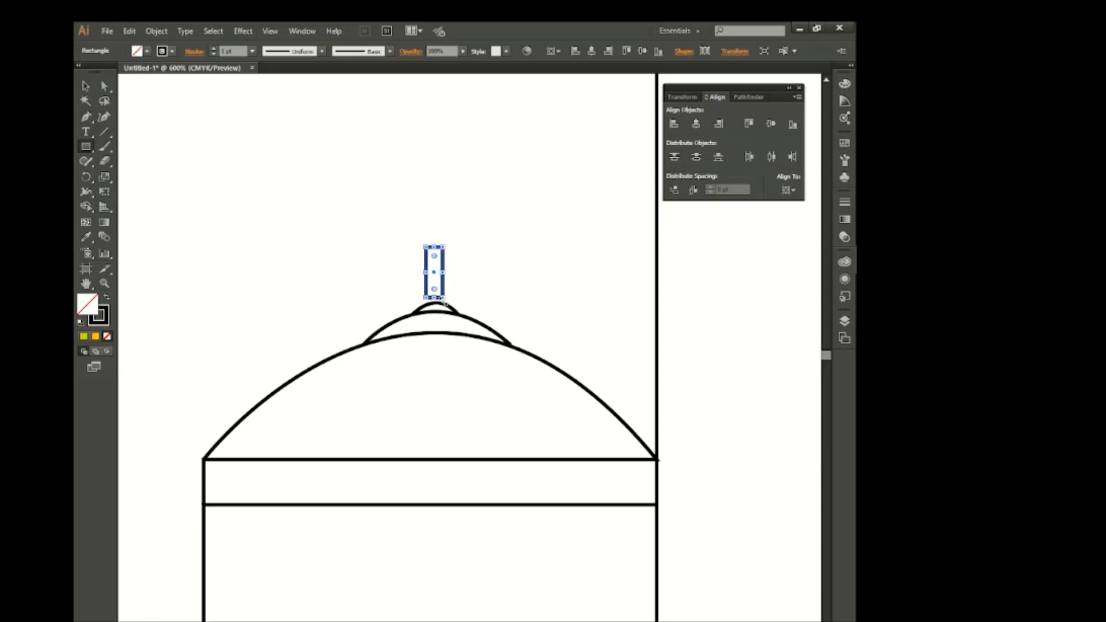
{"action": "key", "text": "ctrl+z"}
Draw a vertical spire line up from the dome's peak and give it the triangular width profile tapering to a point
{"action": "left_click", "coordinate": [86, 117]}
{"action": "left_click", "coordinate": [437, 303]}
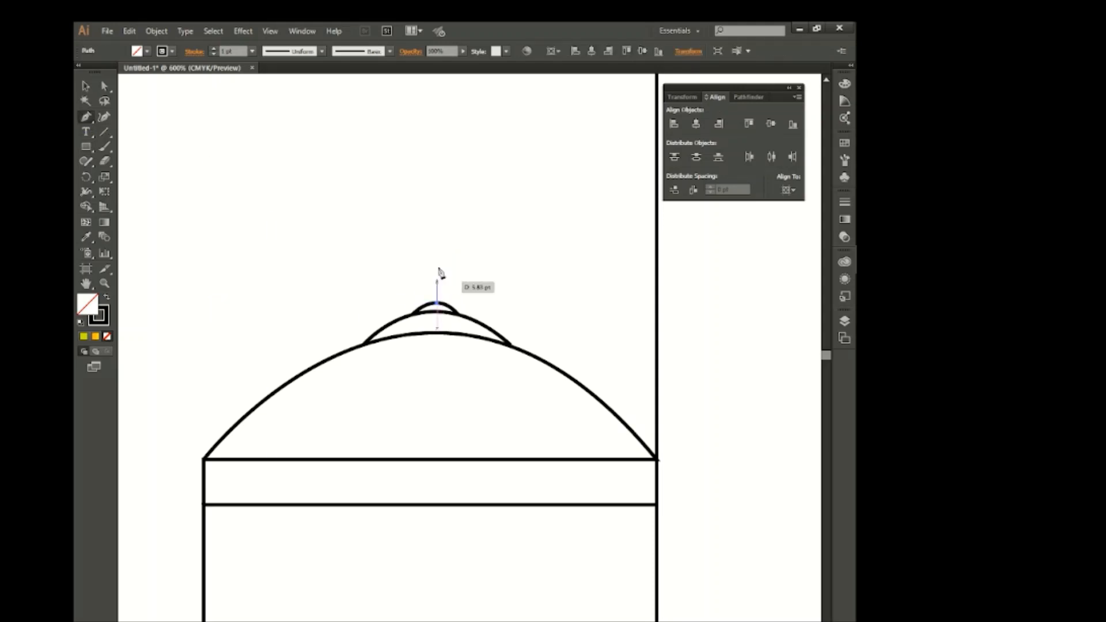
{"action": "left_click", "coordinate": [437, 236]}
{"action": "key", "text": "v"}
{"action": "left_click", "coordinate": [282, 52]}
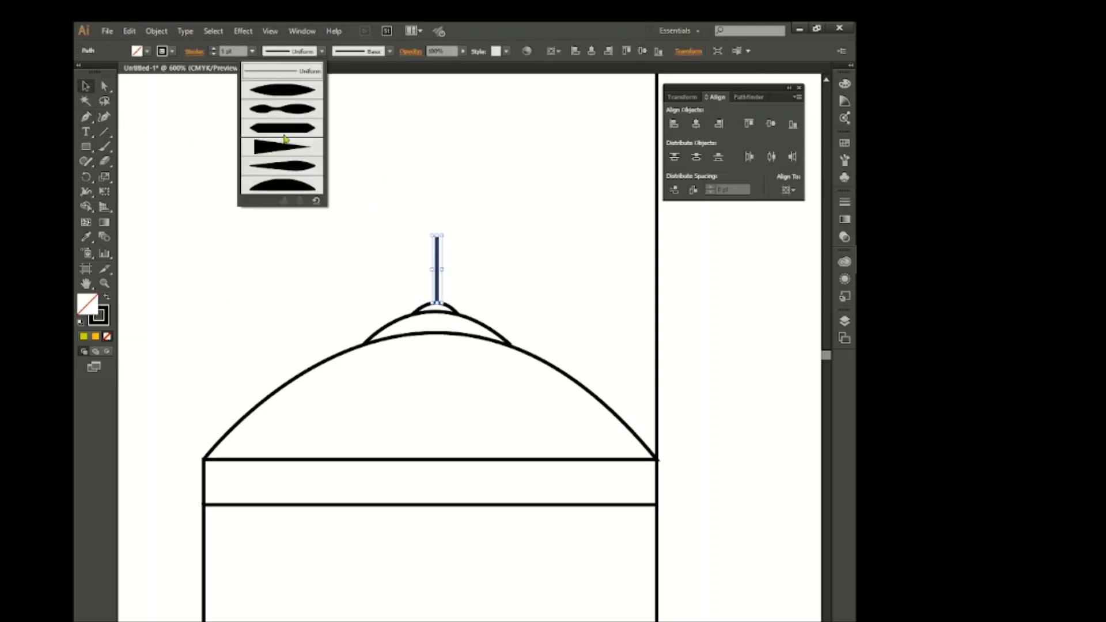
{"action": "left_click", "coordinate": [285, 144]}
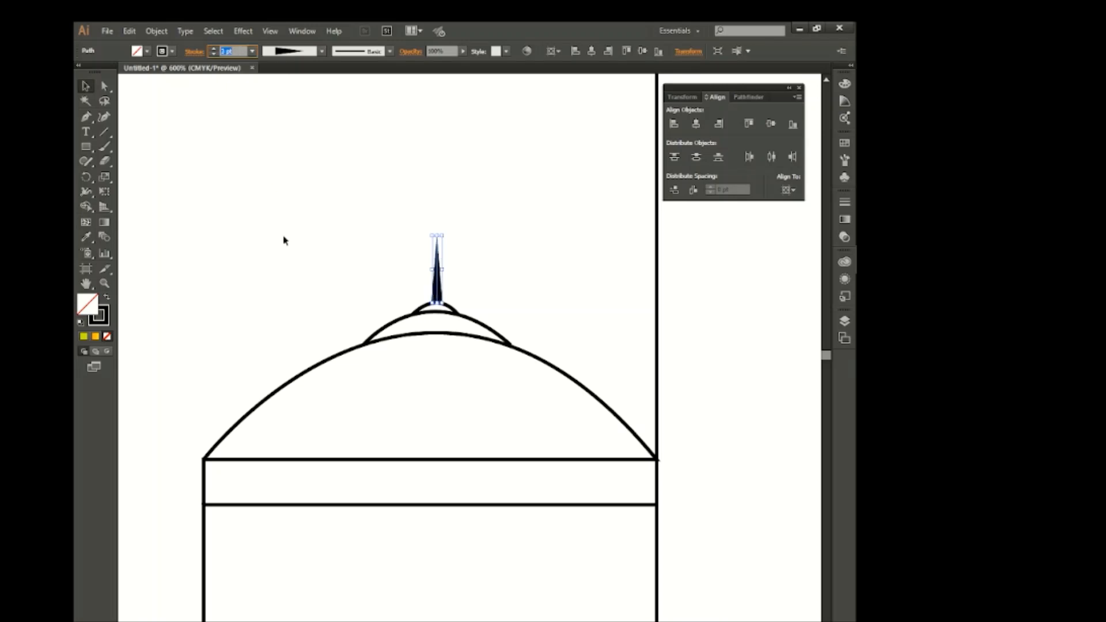
{"action": "left_click", "coordinate": [481, 395]}
Draw a rectangular doorway outline with the Pen tool in the middle of the building wall, standing on the crescent's inner edge
{"action": "scroll", "coordinate": [505, 386], "scroll_direction": "down", "scroll_amount": 1}
{"action": "scroll", "coordinate": [505, 386], "scroll_direction": "down", "scroll_amount": 2}
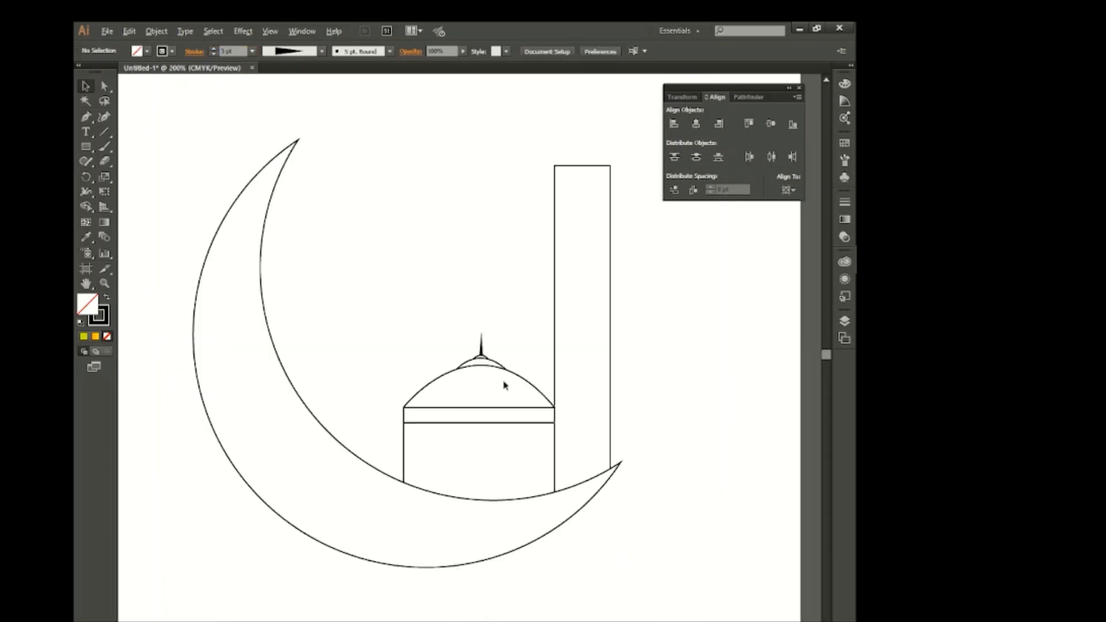
{"action": "scroll", "coordinate": [372, 378], "scroll_direction": "up", "scroll_amount": 1}
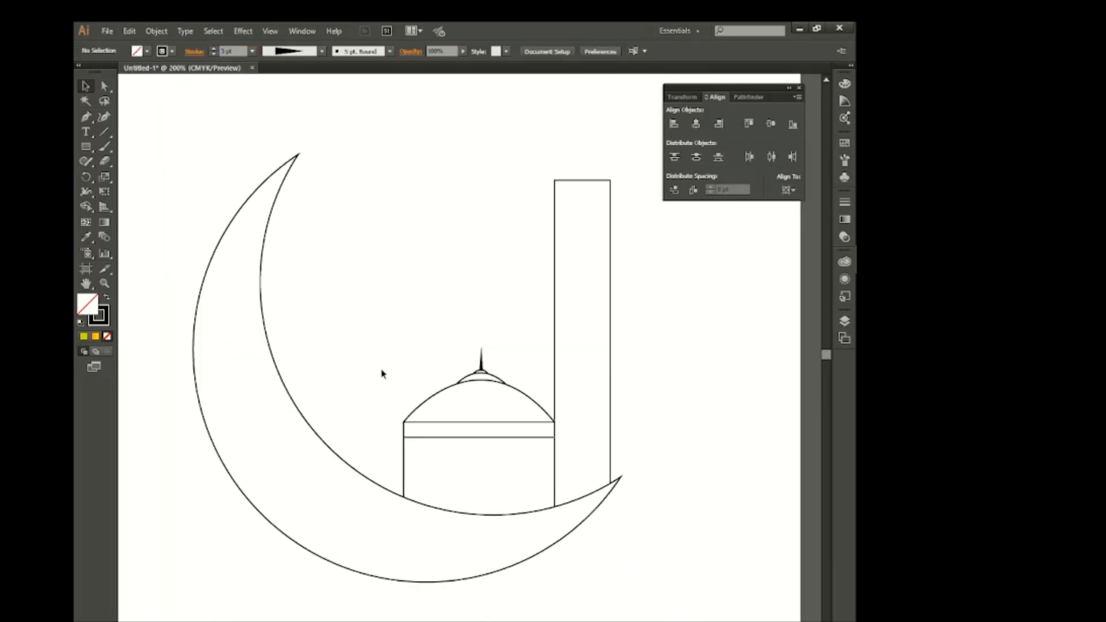
{"action": "scroll", "coordinate": [383, 373], "scroll_direction": "down", "scroll_amount": 1}
{"action": "scroll", "coordinate": [384, 373], "scroll_direction": "right", "scroll_amount": 4}
{"action": "left_click", "coordinate": [86, 147]}
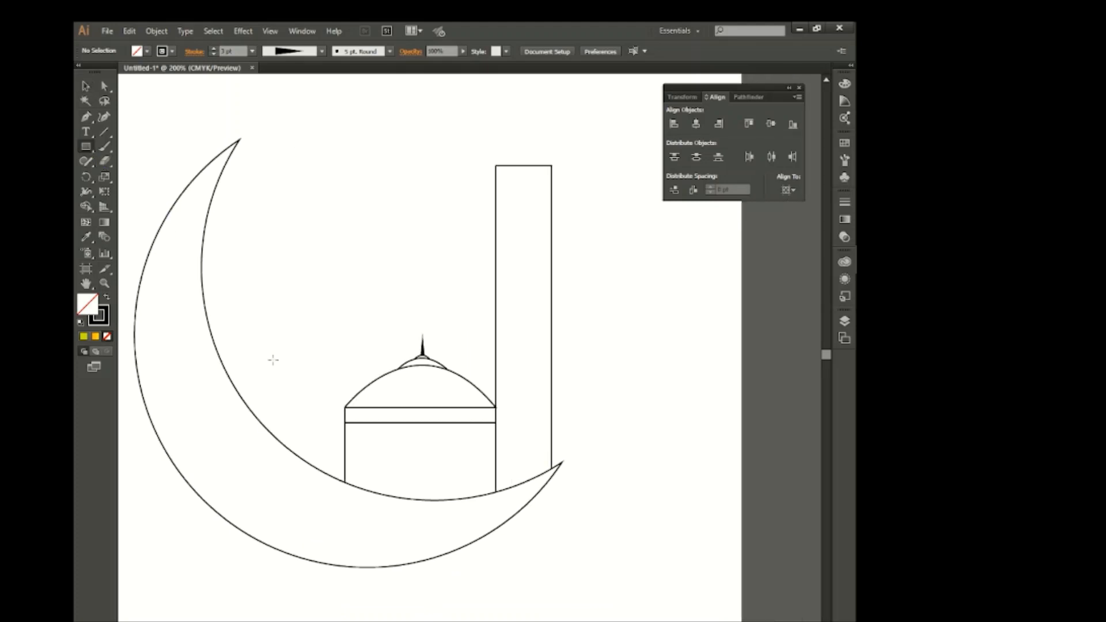
{"action": "scroll", "coordinate": [374, 408], "scroll_direction": "down", "scroll_amount": 2}
{"action": "scroll", "coordinate": [376, 409], "scroll_direction": "up", "scroll_amount": 1}
{"action": "scroll", "coordinate": [455, 406], "scroll_direction": "down", "scroll_amount": 3}
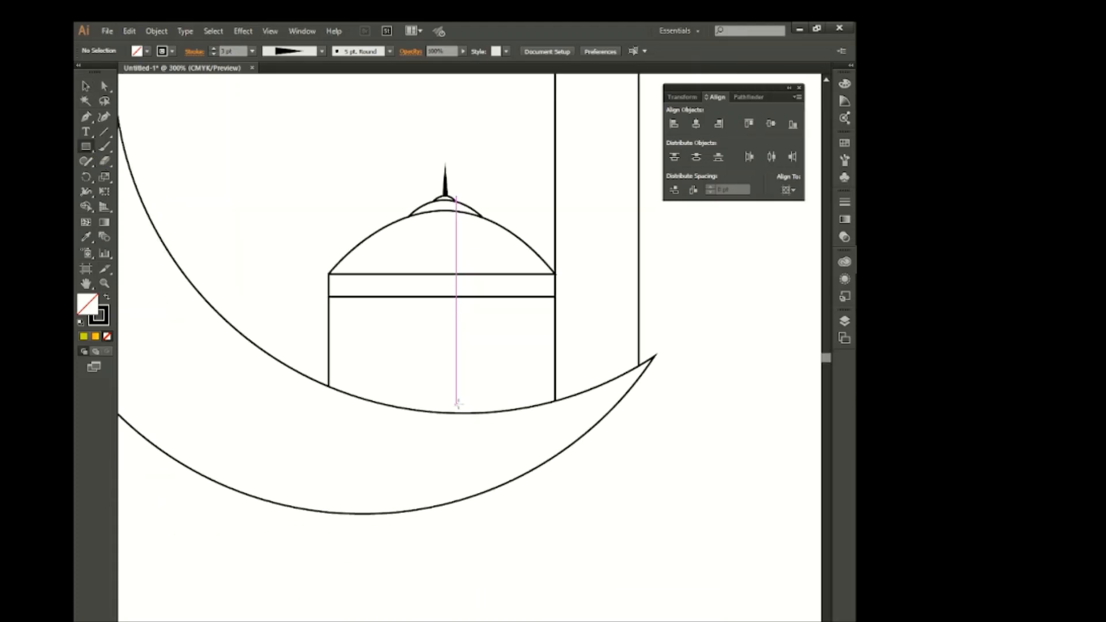
{"action": "left_click", "coordinate": [416, 410]}
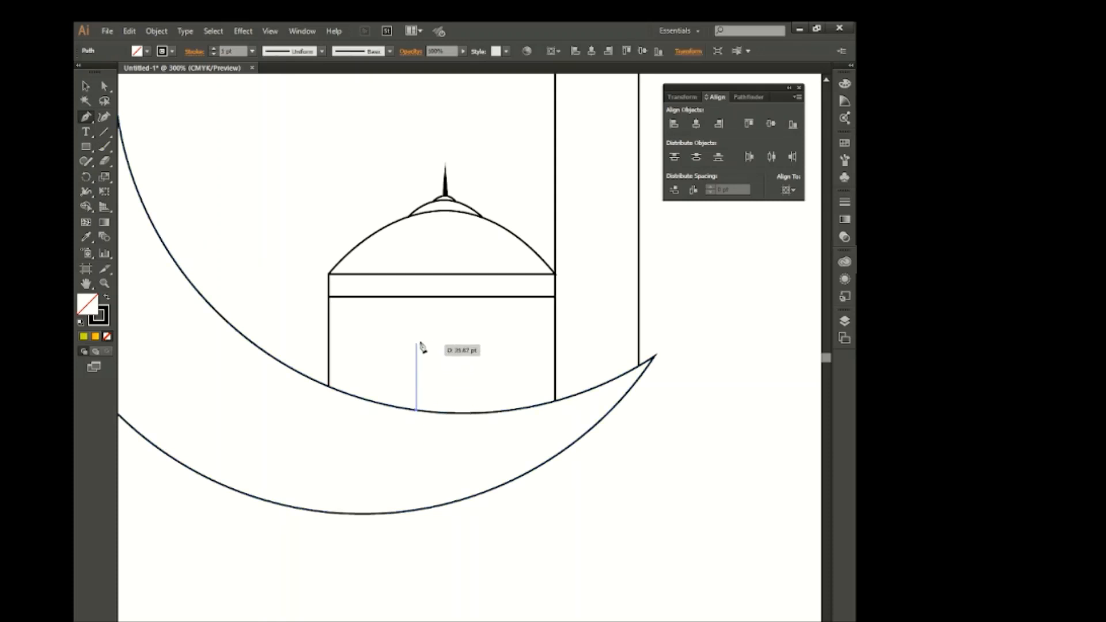
{"action": "left_click", "coordinate": [416, 330]}
{"action": "left_click", "coordinate": [477, 330]}
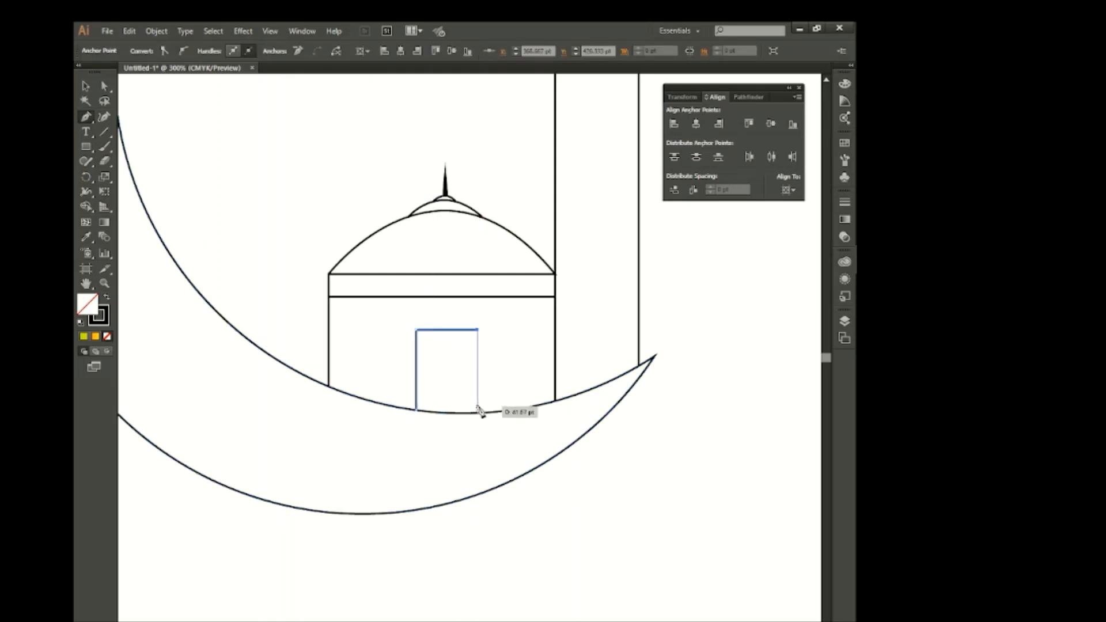
{"action": "left_click", "coordinate": [477, 412]}
Round the doorway's two upper corners fully into a semicircular arch
{"action": "key", "text": "v"}
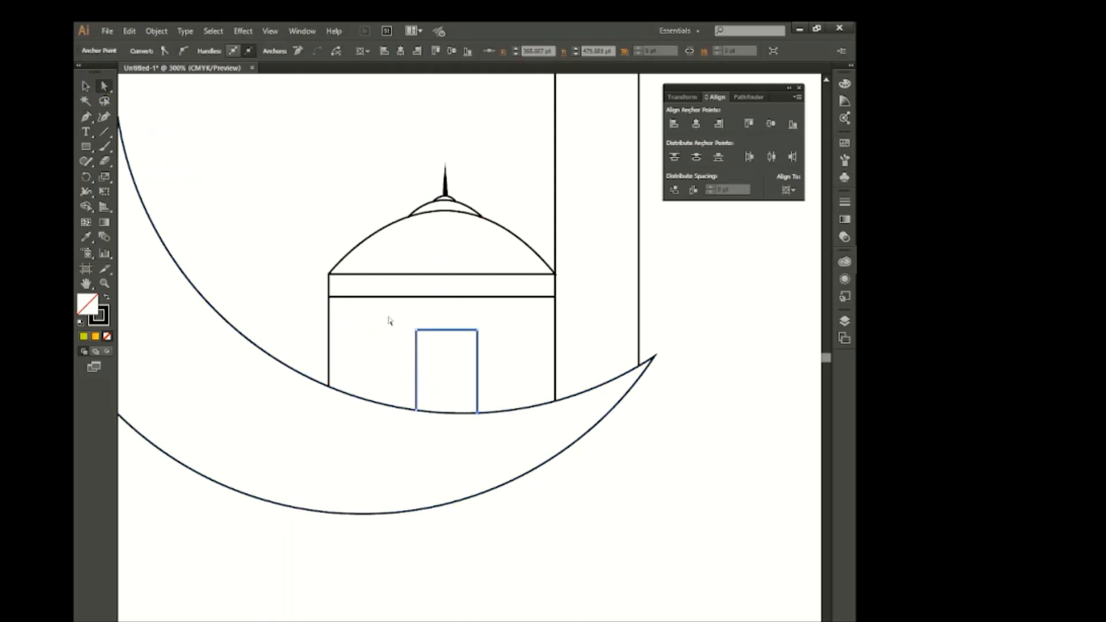
{"action": "left_click_drag", "start_coordinate": [389, 318], "coordinate": [425, 397]}
{"action": "left_click", "coordinate": [86, 87]}
{"action": "left_click", "coordinate": [125, 146]}
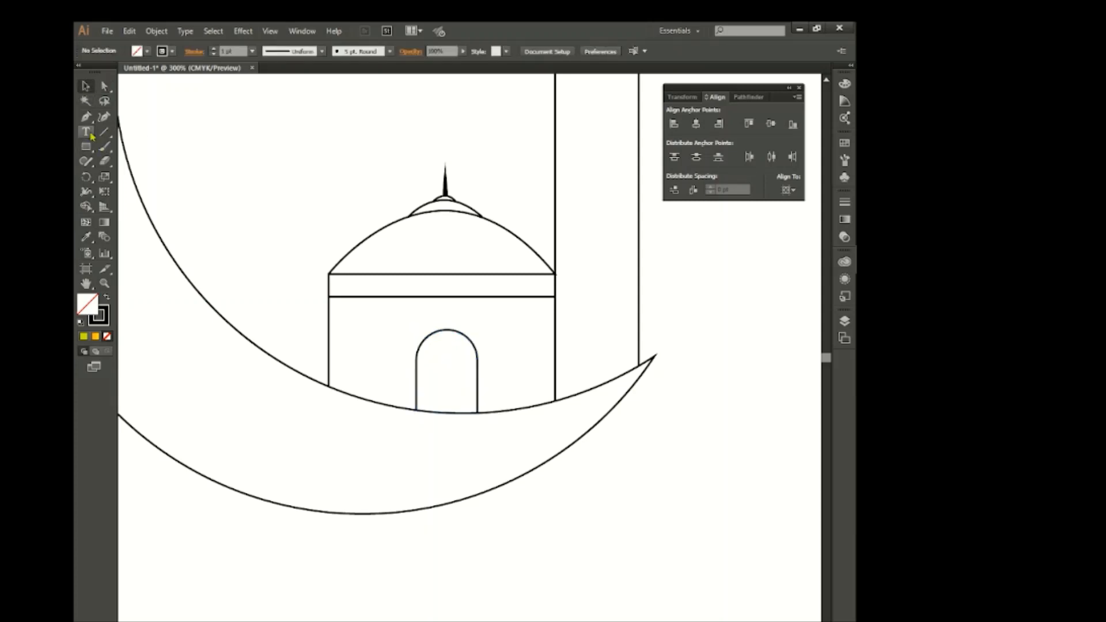
Add a narrow upright window with fully rounded ends on each side of the doorway
{"action": "mouse_move", "coordinate": [512, 333]}
{"action": "left_mouse_down"}
{"action": "mouse_move", "coordinate": [522, 405]}
{"action": "mouse_move", "coordinate": [525, 397]}
{"action": "mouse_move", "coordinate": [455, 373]}
{"action": "mouse_move", "coordinate": [384, 375]}
{"action": "left_mouse_up"}
{"action": "key", "text": "v"}
{"action": "left_click", "coordinate": [484, 396]}
{"action": "left_click", "coordinate": [411, 470]}
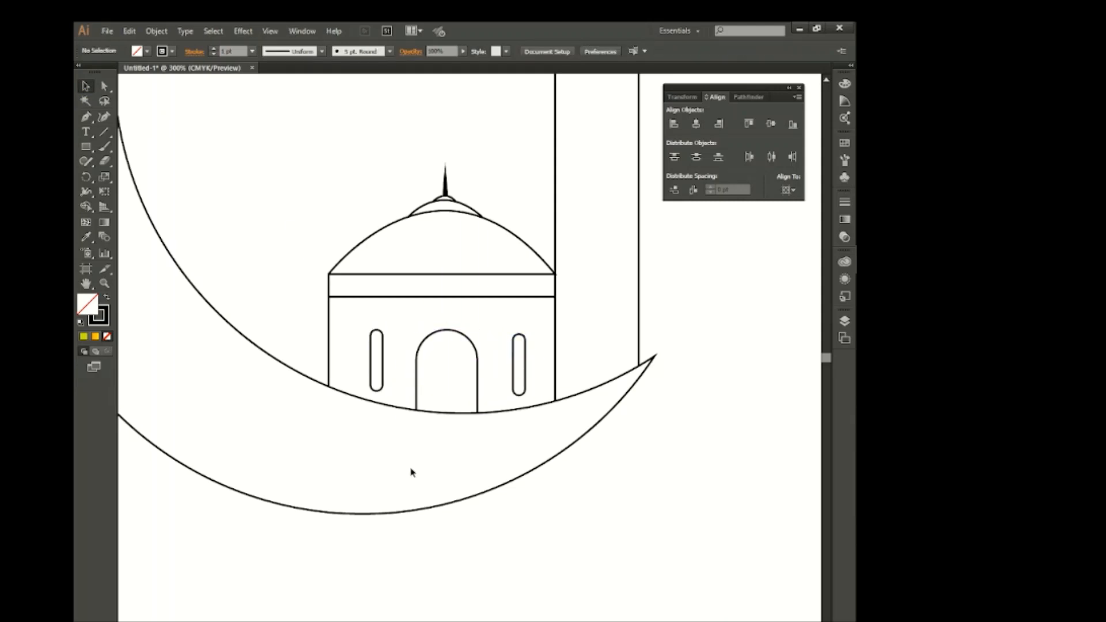
Level the window nearest the tower with the other one and raise the arched top of the doorway slightly
{"action": "left_click", "coordinate": [517, 376]}
{"action": "left_click", "coordinate": [510, 448]}
{"action": "scroll", "coordinate": [510, 449], "scroll_direction": "down", "scroll_amount": 1}
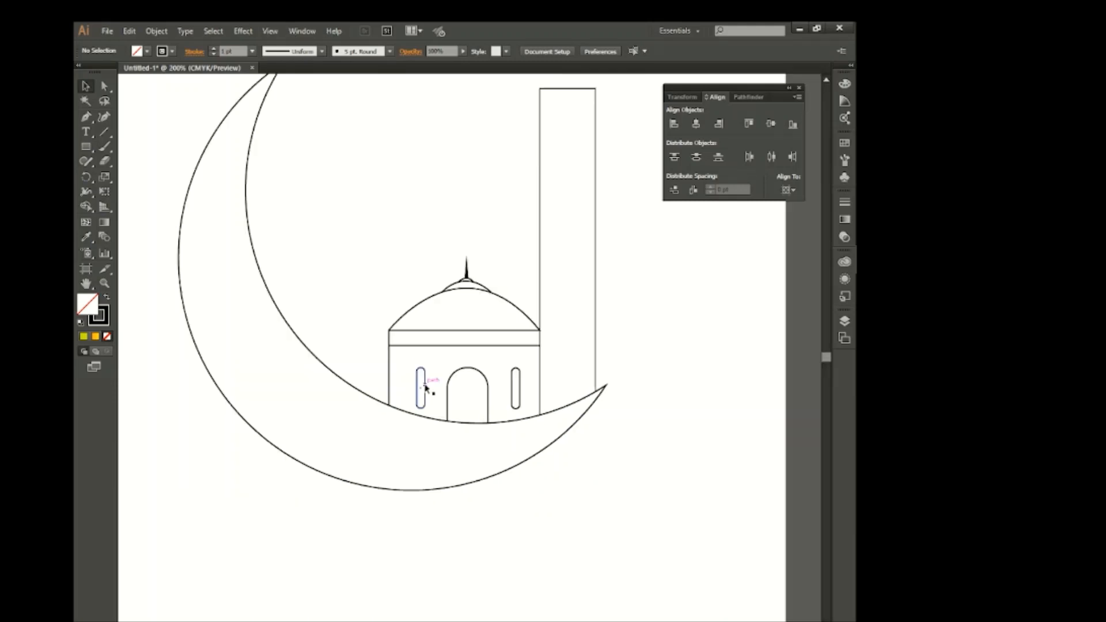
{"action": "left_click_drag", "start_coordinate": [477, 378], "coordinate": [477, 369]}
{"action": "left_click", "coordinate": [553, 424]}
Draw a horizontal line along the tower's top edge, extending a little past both sides
{"action": "scroll", "coordinate": [569, 429], "scroll_direction": "right", "scroll_amount": 3}
{"action": "scroll", "coordinate": [575, 439], "scroll_direction": "up", "scroll_amount": 3}
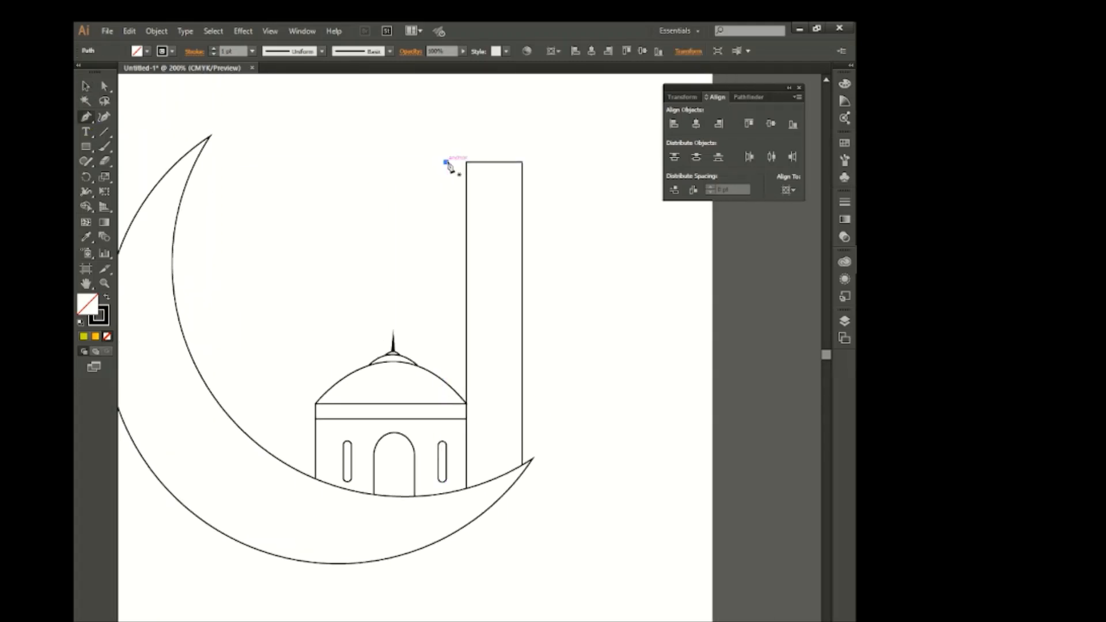
{"action": "left_click_drag", "start_coordinate": [448, 163], "coordinate": [540, 166]}
{"action": "left_click", "coordinate": [148, 104], "text": "ctrl"}
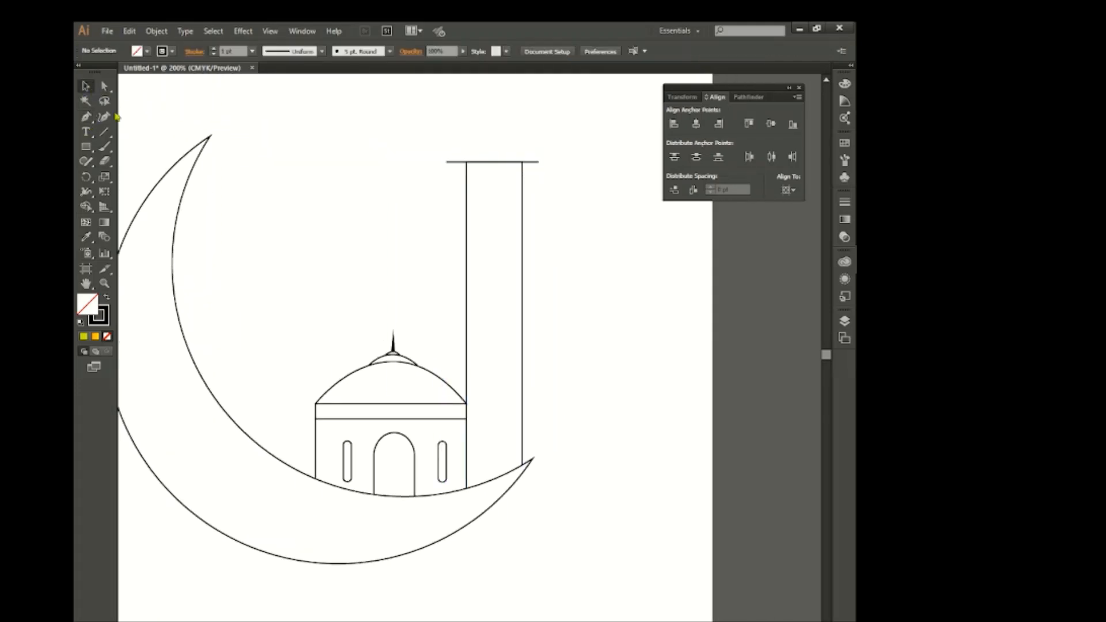
Draw a flared ledge at the tower's top: a horizontal line just below the top edge, joined by slanted lines to the overhanging ends
{"action": "left_click", "coordinate": [467, 172]}
{"action": "left_click", "coordinate": [522, 172]}
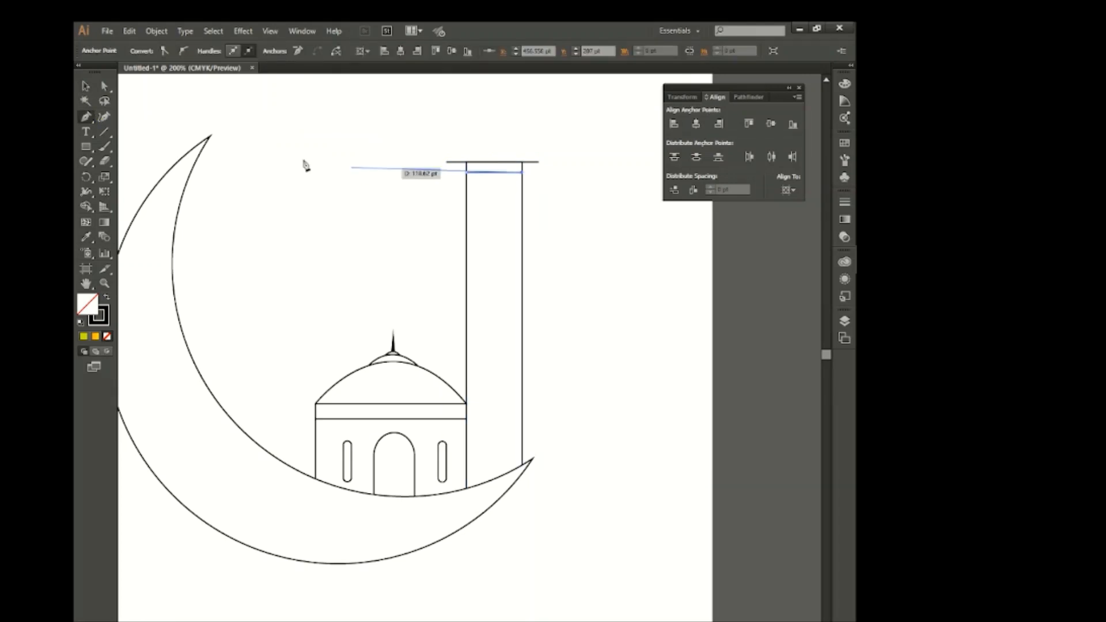
{"action": "left_click", "coordinate": [167, 134], "text": "ctrl"}
{"action": "left_click_drag", "start_coordinate": [522, 171], "coordinate": [539, 163]}
{"action": "left_click", "coordinate": [466, 172]}
{"action": "left_click", "coordinate": [447, 162]}
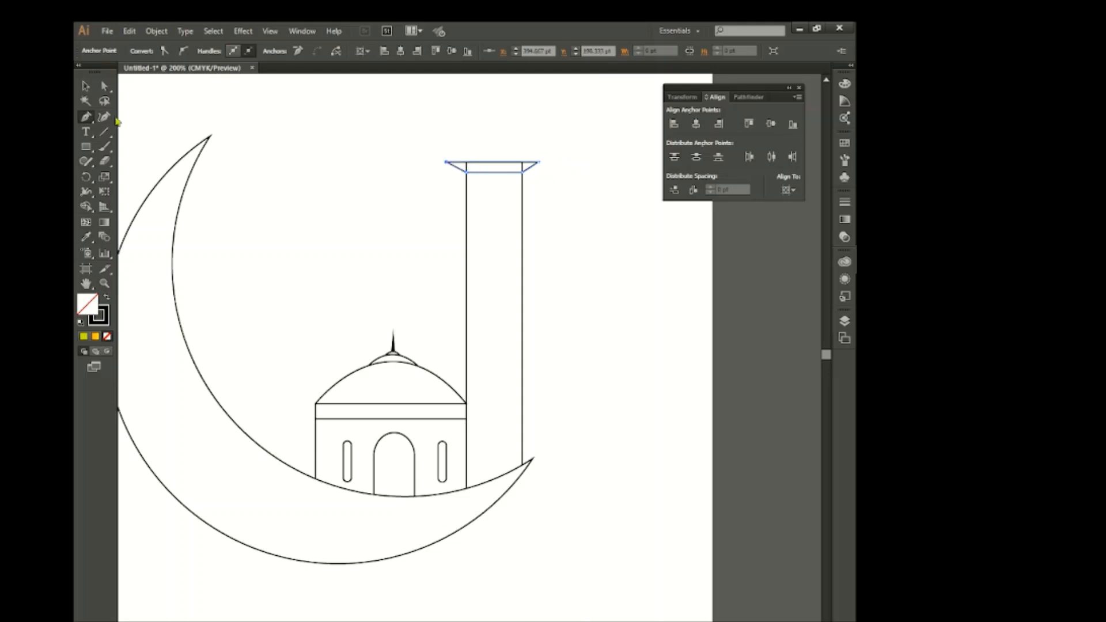
{"action": "left_click", "coordinate": [85, 85]}
Copy the flared ledge straight down the tower and repeat the copy at equal spacing to get two lower ledges
{"action": "left_click", "coordinate": [320, 170]}
{"action": "left_click_drag", "start_coordinate": [504, 179], "coordinate": [502, 288]}
{"action": "key", "text": "ctrl+d"}
{"action": "left_click_drag", "start_coordinate": [581, 272], "coordinate": [530, 390]}
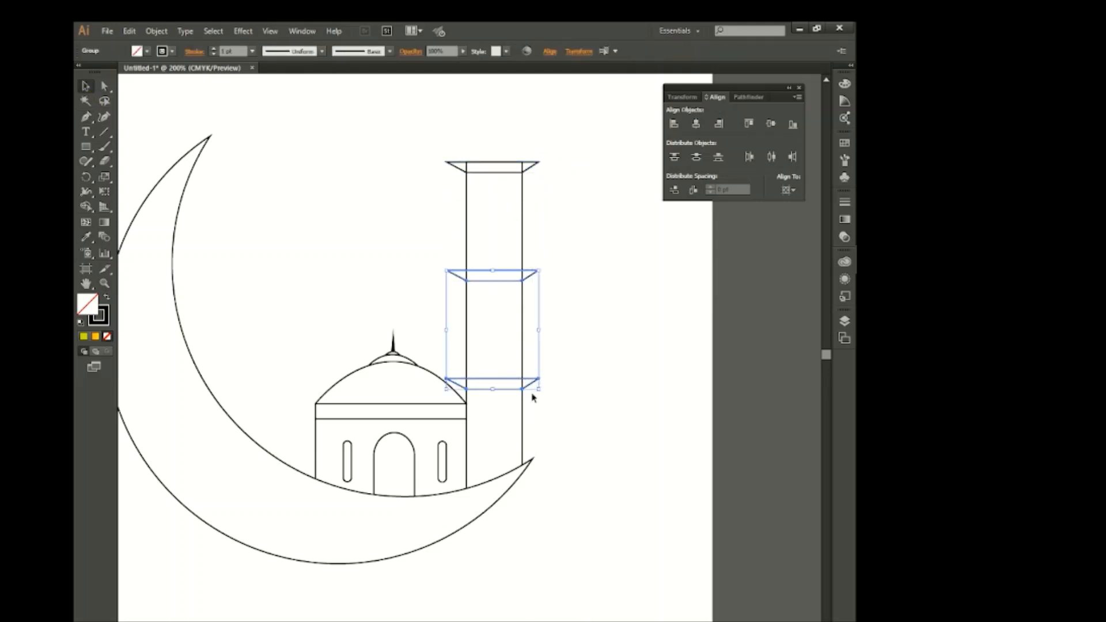
Nudge the two lower ledges up the tower together to even out the storeys
{"action": "key", "text": "Up"}
{"action": "key", "text": "Up"}
{"action": "key", "text": "Up"}
{"action": "key", "text": "Up"}
{"action": "key", "text": "Up"}
{"action": "key", "text": "Up"}
{"action": "key", "text": "Up"}
{"action": "key", "text": "Up"}
{"action": "key", "text": "Down"}
{"action": "key", "text": "Down"}
{"action": "key", "text": "Down"}
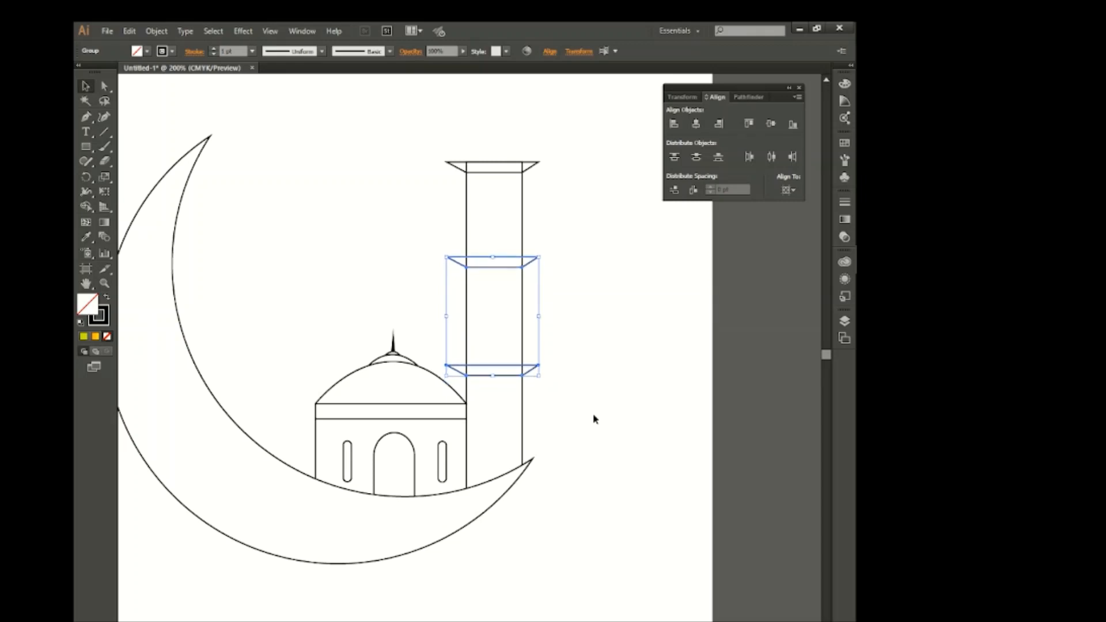
{"action": "left_click", "coordinate": [593, 419]}
Add a narrow upright window with fully rounded ends in the tower's top storey, toward the side away from the dome
{"action": "scroll", "coordinate": [482, 219], "scroll_direction": "up", "scroll_amount": 1}
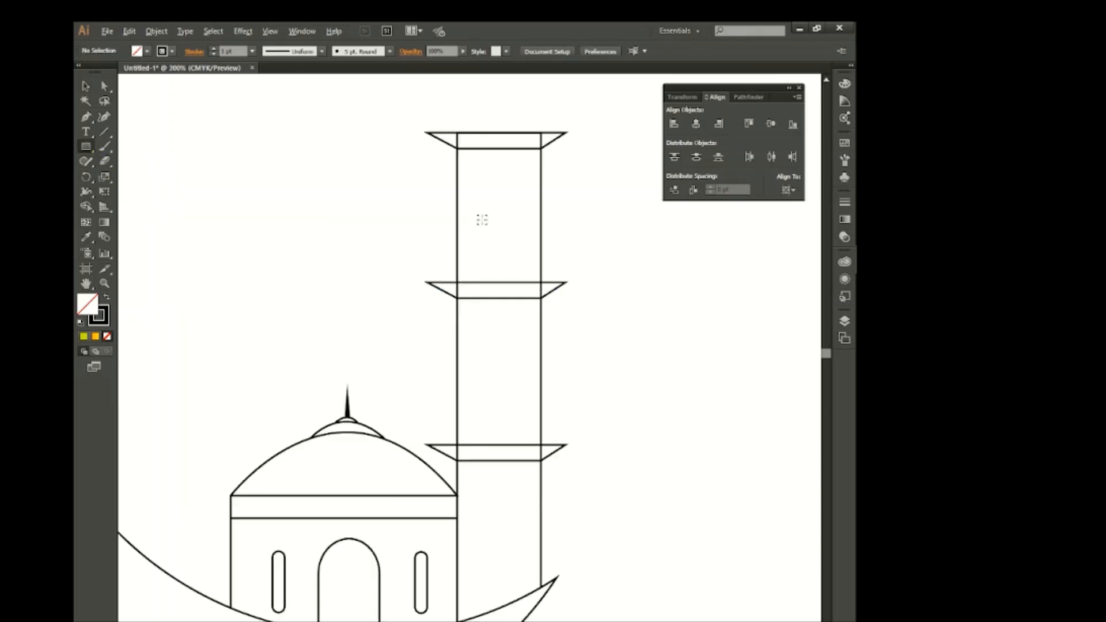
{"action": "left_click_drag", "start_coordinate": [509, 181], "coordinate": [522, 252]}
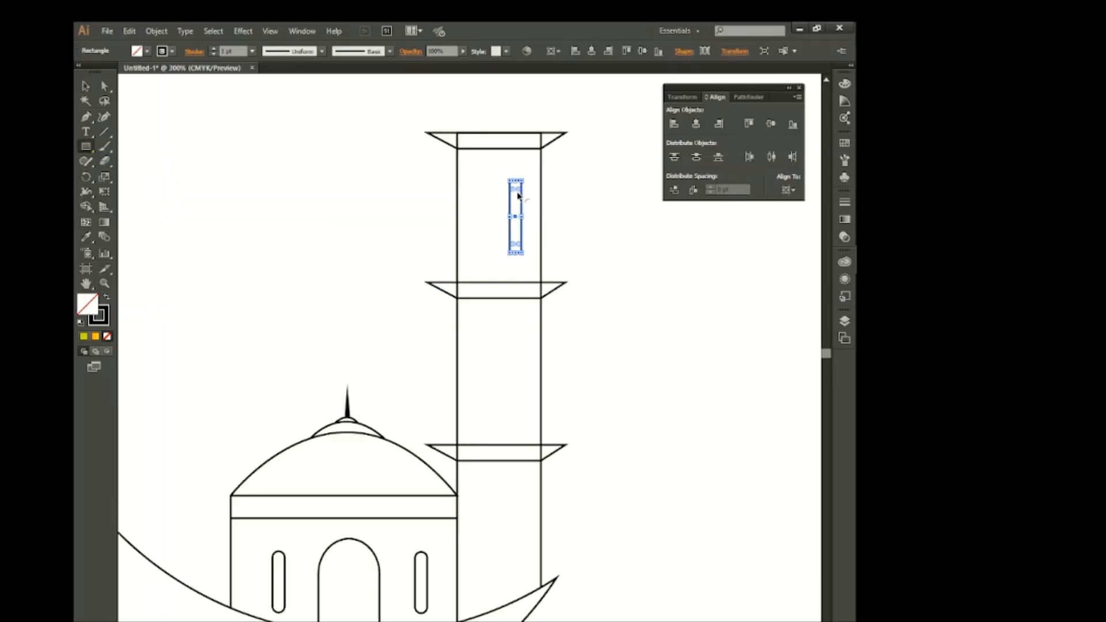
{"action": "left_click", "coordinate": [86, 86]}
{"action": "left_click", "coordinate": [491, 235]}
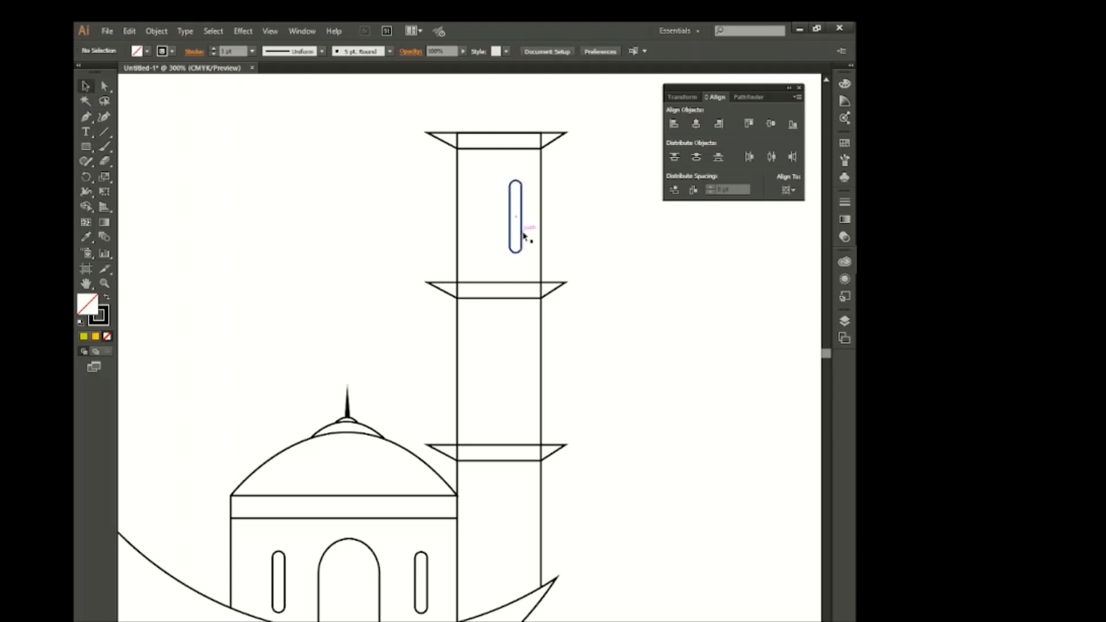
Duplicate the window beside itself to form a pair, and copy the pair into the tower's middle and lowest storeys
{"action": "left_click", "coordinate": [524, 235]}
{"action": "left_click_drag", "start_coordinate": [524, 225], "coordinate": [515, 388]}
{"action": "left_click", "coordinate": [514, 247], "text": "shift"}
{"action": "key", "text": "ctrl+d"}
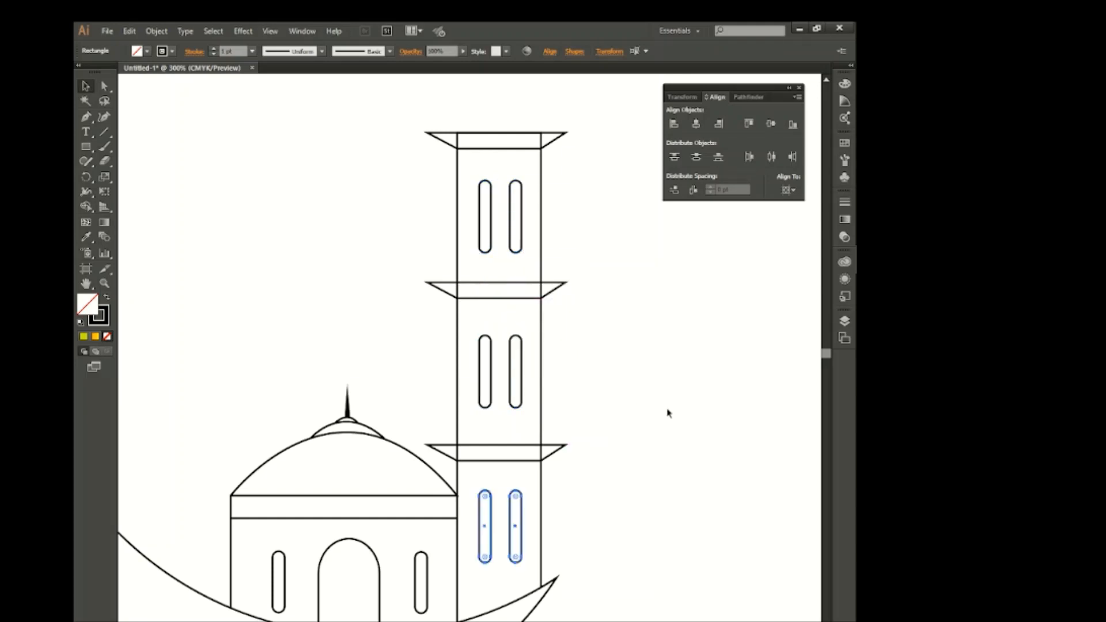
{"action": "left_click", "coordinate": [655, 426]}
Draw a rectangle as wide as the tower on its top ledge and reshape it into a pointed spire with a centred tip
{"action": "scroll", "coordinate": [655, 427], "scroll_direction": "up", "scroll_amount": 5}
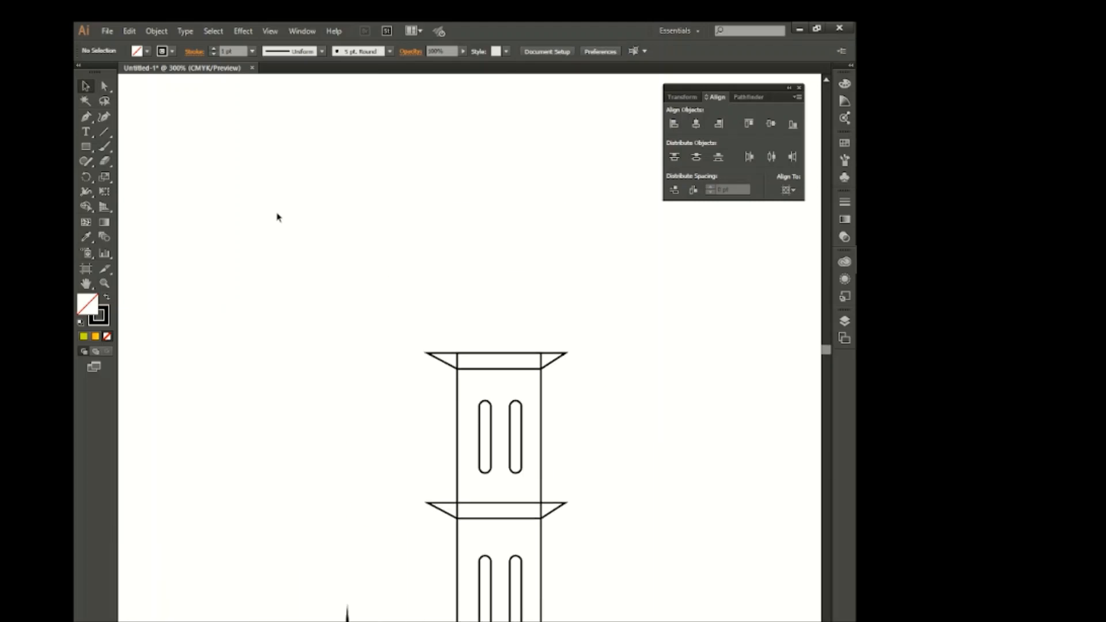
{"action": "left_click", "coordinate": [86, 161]}
{"action": "scroll", "coordinate": [447, 193], "scroll_direction": "down", "scroll_amount": 2}
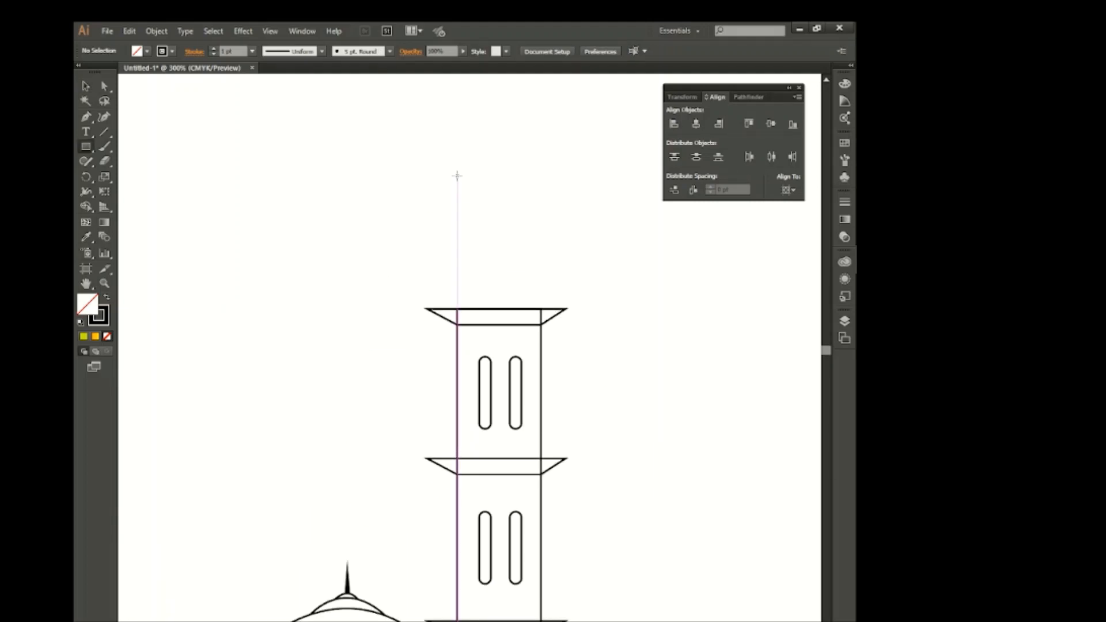
{"action": "left_click_drag", "start_coordinate": [457, 156], "coordinate": [540, 309]}
{"action": "left_click_drag", "start_coordinate": [86, 116], "coordinate": [150, 152]}
{"action": "left_click", "coordinate": [499, 157]}
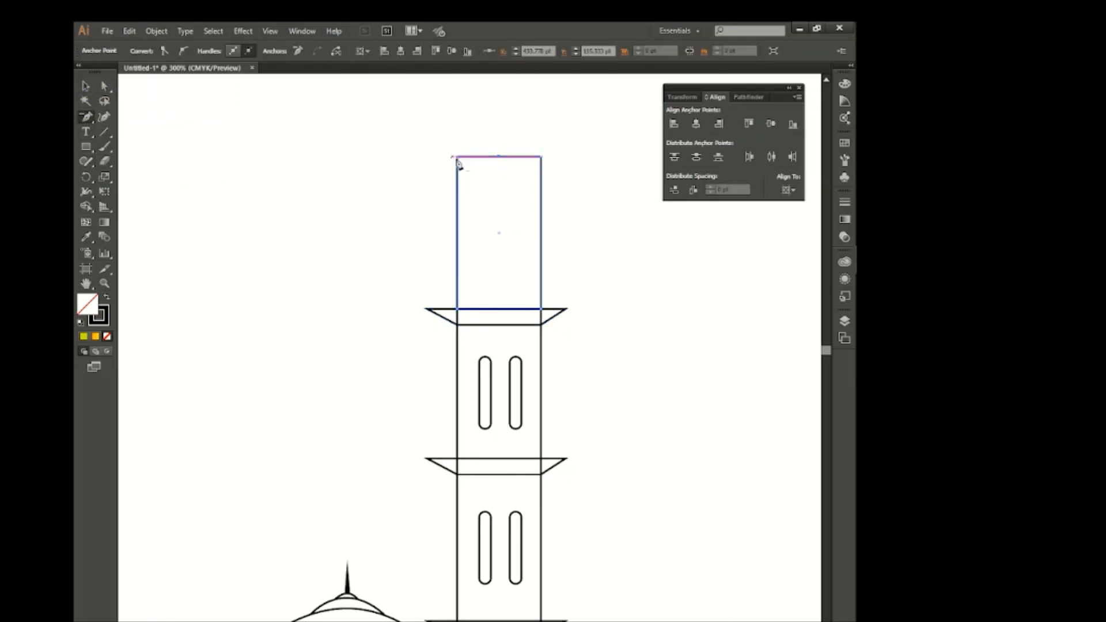
{"action": "left_click", "coordinate": [457, 157]}
{"action": "left_click", "coordinate": [540, 157]}
{"action": "left_click", "coordinate": [86, 86]}
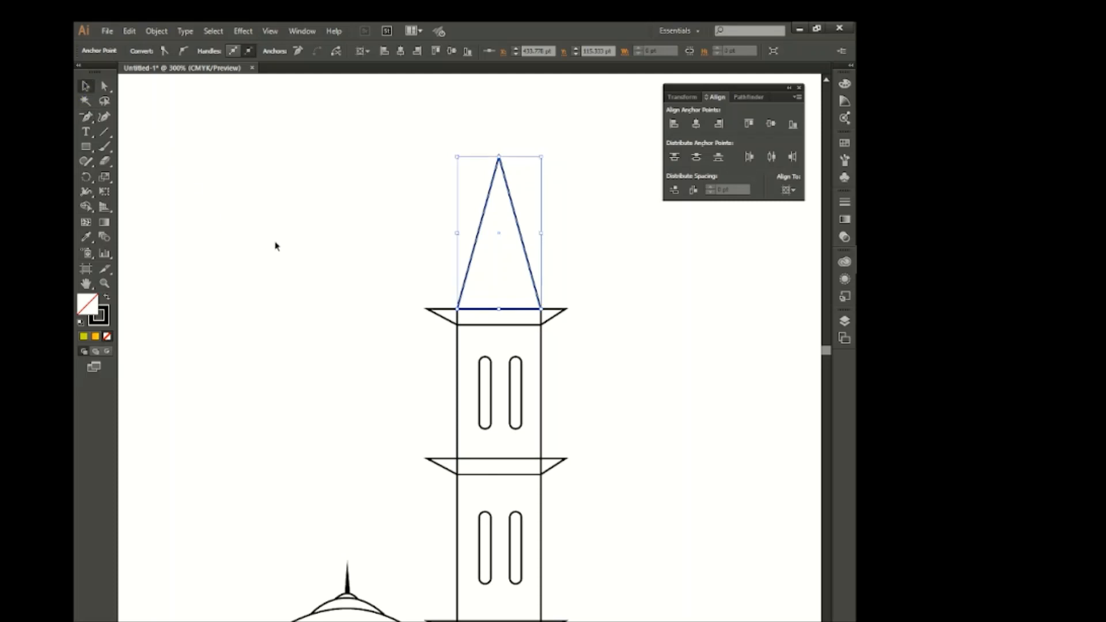
{"action": "left_click", "coordinate": [312, 314]}
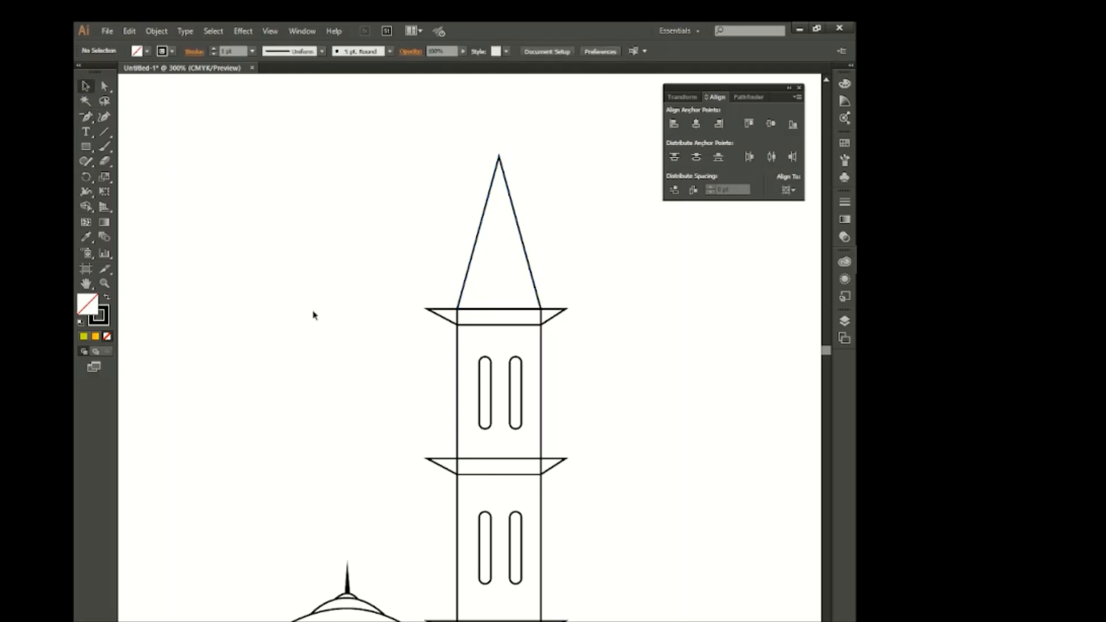
Draw a small circle beside the spire's tip
{"action": "left_click_drag", "start_coordinate": [86, 147], "coordinate": [148, 174]}
{"action": "scroll", "coordinate": [437, 227], "scroll_direction": "up", "scroll_amount": 3}
{"action": "left_click_drag", "start_coordinate": [560, 218], "coordinate": [593, 251]}
{"action": "left_click", "coordinate": [85, 86]}
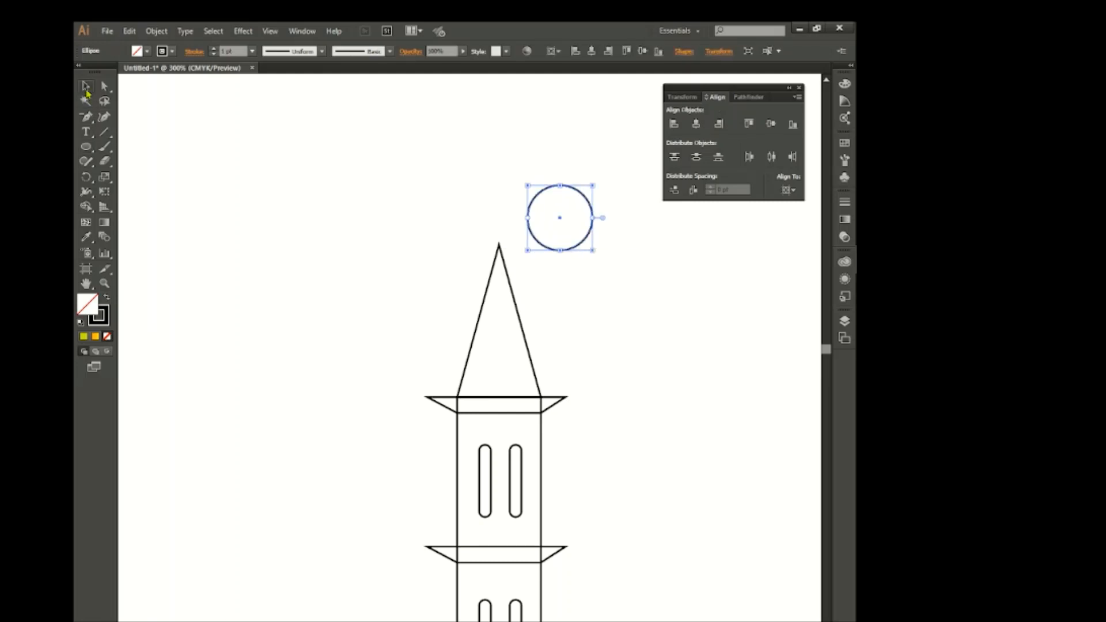
Cut the small circle at its highest and lowest points with the Scissors tool and delete its left half
{"action": "mouse_move", "coordinate": [104, 134]}
{"action": "left_mouse_down"}
{"action": "mouse_move", "coordinate": [120, 156]}
{"action": "mouse_move", "coordinate": [106, 151]}
{"action": "mouse_move", "coordinate": [138, 163]}
{"action": "left_mouse_up"}
{"action": "left_click", "coordinate": [104, 148]}
{"action": "left_click", "coordinate": [101, 163]}
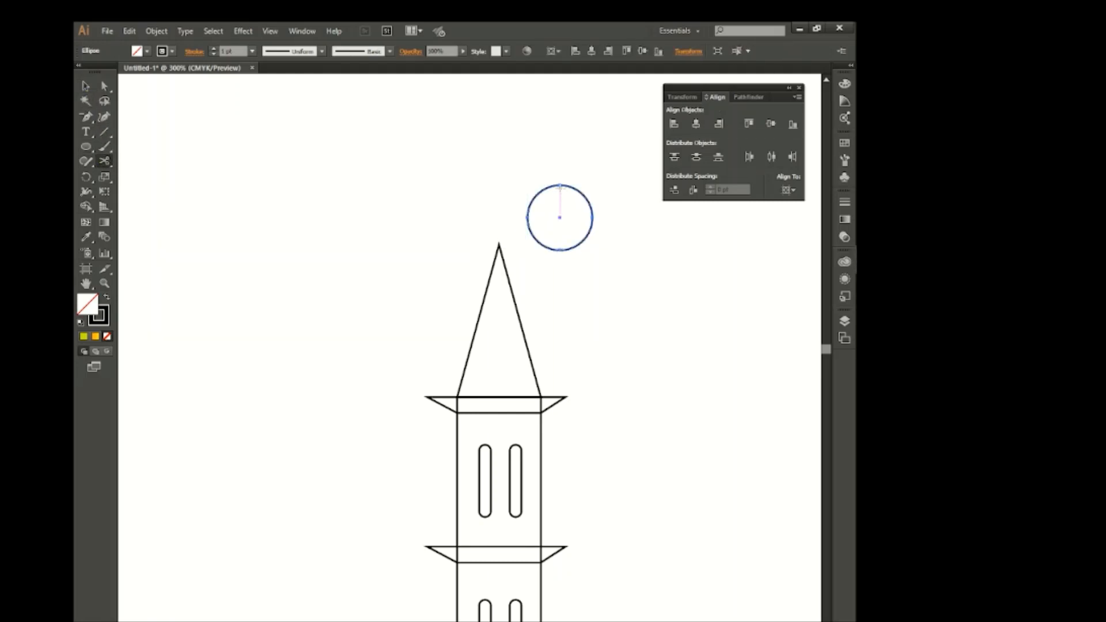
{"action": "left_click", "coordinate": [560, 186]}
{"action": "left_click", "coordinate": [560, 250]}
{"action": "left_click", "coordinate": [85, 85]}
{"action": "key", "text": "Delete"}
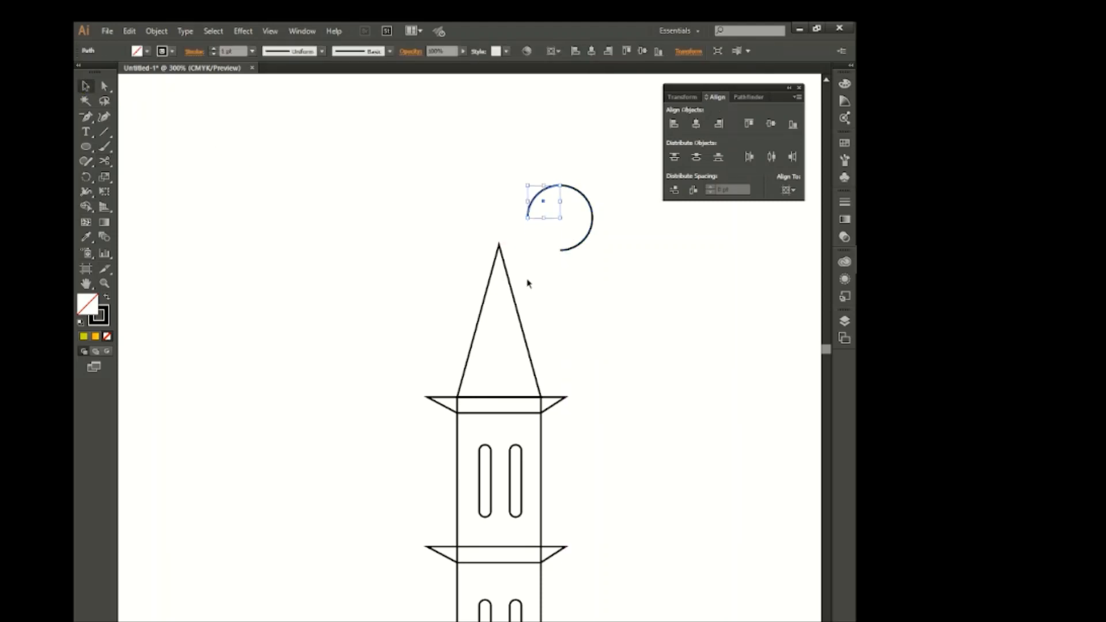
{"action": "key", "text": "Delete"}
Rotate the remaining half circle so it opens up and away from the crescent, and rest it on the spire's tip
{"action": "left_click", "coordinate": [590, 236]}
{"action": "left_click_drag", "start_coordinate": [605, 185], "coordinate": [444, 227]}
{"action": "left_click", "coordinate": [597, 258]}
{"action": "key", "text": "Right"}
{"action": "left_click", "coordinate": [605, 307]}
Give the arc on the spire a width profile tapered at both ends and a 3 pt stroke
{"action": "left_click", "coordinate": [294, 55]}
{"action": "left_click", "coordinate": [276, 89]}
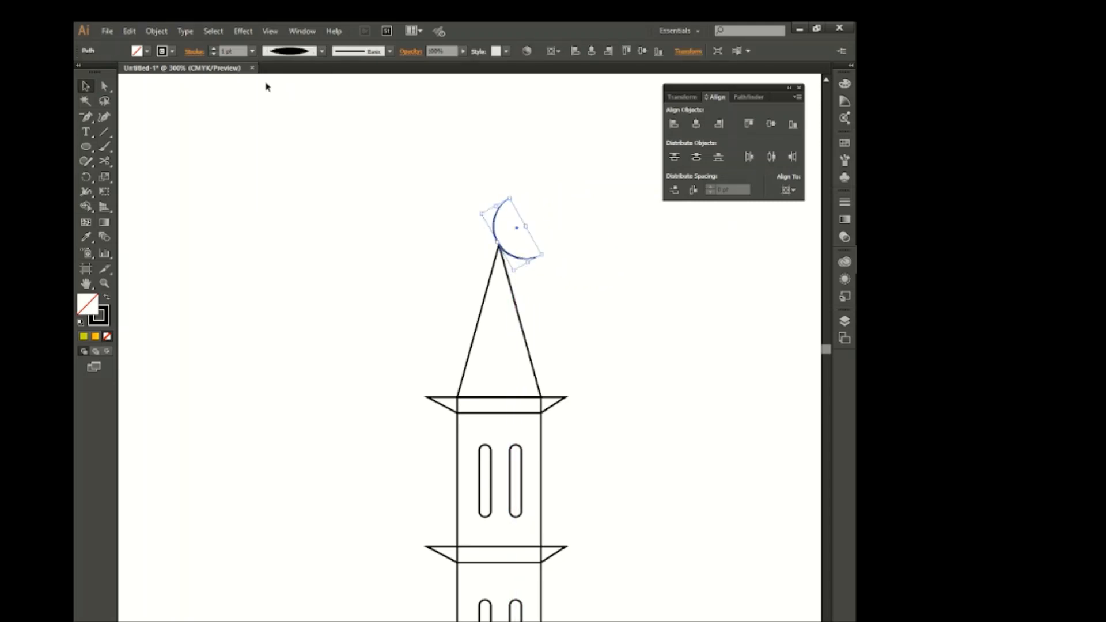
{"action": "scroll", "coordinate": [238, 50], "scroll_direction": "up", "scroll_amount": 2}
{"action": "left_click", "coordinate": [224, 248]}
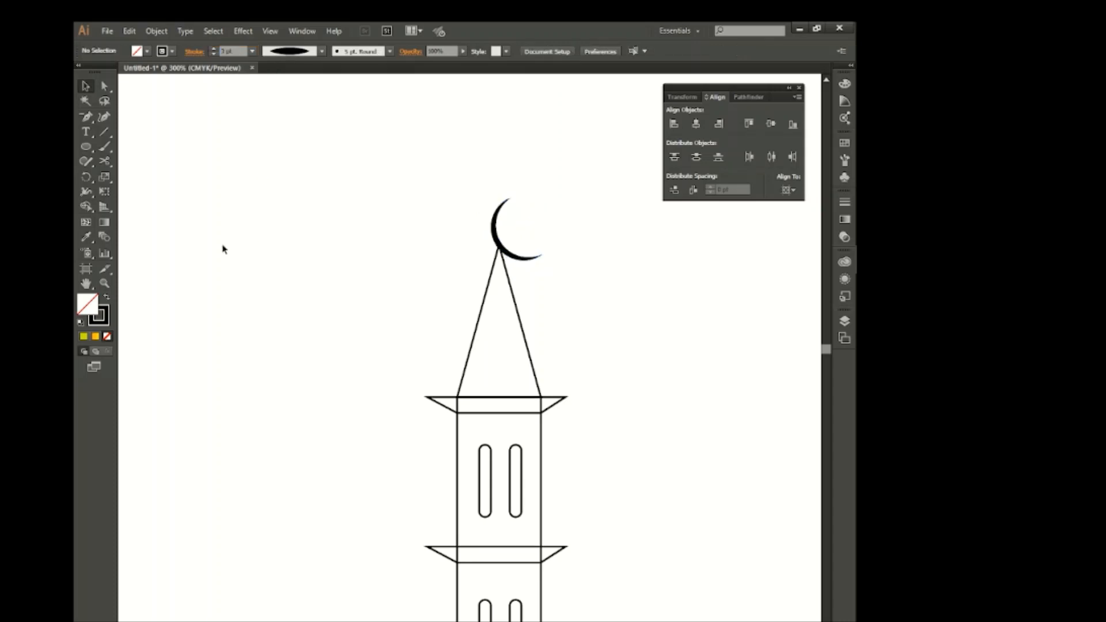
Draw a small five-pointed star inside the crescent on the spire
{"action": "left_click_drag", "start_coordinate": [87, 147], "coordinate": [138, 206]}
{"action": "mouse_move", "coordinate": [521, 228]}
{"action": "left_mouse_down"}
{"action": "mouse_move", "coordinate": [536, 242]}
{"action": "mouse_move", "coordinate": [533, 217]}
{"action": "left_mouse_up"}
{"action": "key", "text": "v"}
{"action": "left_click", "coordinate": [304, 335]}
{"action": "left_click", "coordinate": [536, 224]}
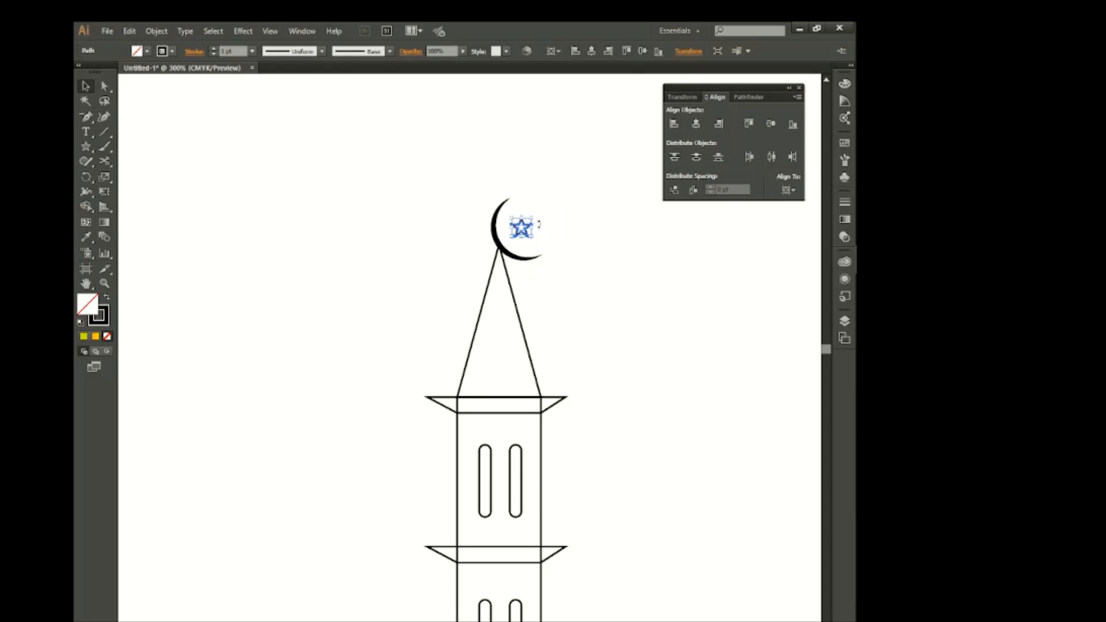
{"action": "left_click", "coordinate": [597, 301]}
Draw a narrow upright rectangle with a wider, shorter one directly beneath it, in the open space between the large crescent and the tower
{"action": "scroll", "coordinate": [431, 439], "scroll_direction": "down", "scroll_amount": 3}
{"action": "scroll", "coordinate": [430, 439], "scroll_direction": "left", "scroll_amount": 3}
{"action": "scroll", "coordinate": [430, 426], "scroll_direction": "down", "scroll_amount": 5}
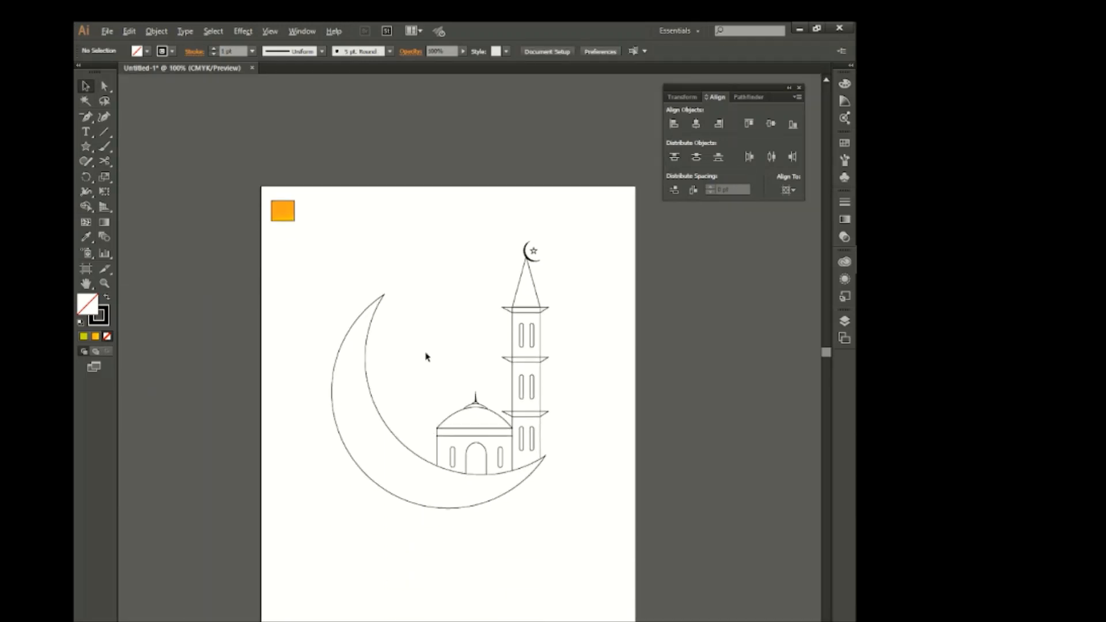
{"action": "scroll", "coordinate": [431, 336], "scroll_direction": "up", "scroll_amount": 1}
{"action": "scroll", "coordinate": [434, 337], "scroll_direction": "right", "scroll_amount": 3}
{"action": "scroll", "coordinate": [434, 338], "scroll_direction": "down", "scroll_amount": 1}
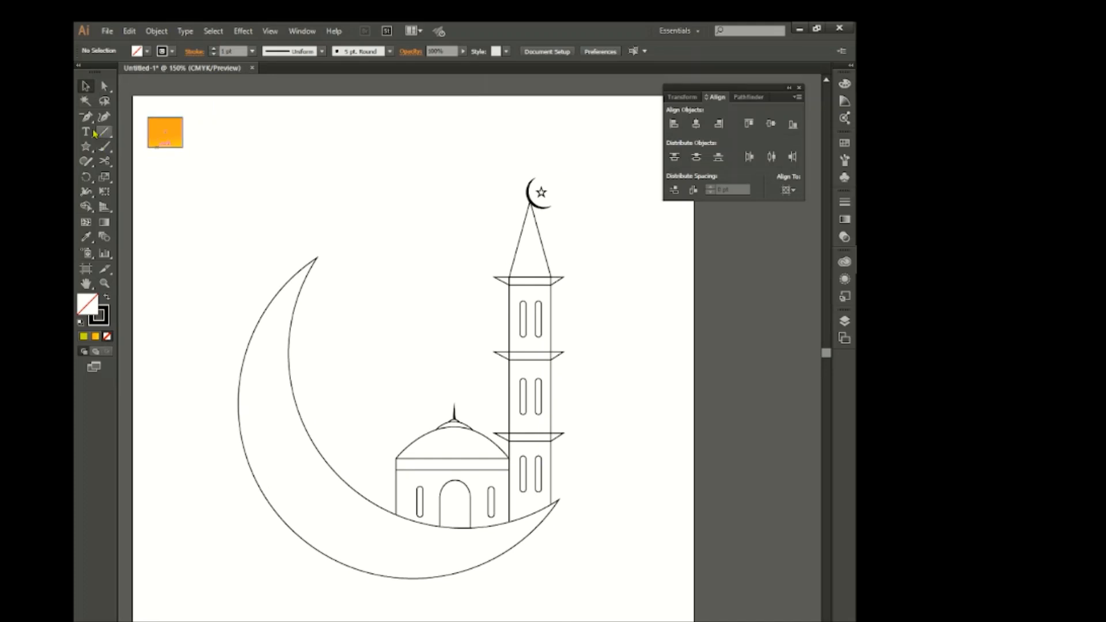
{"action": "left_click_drag", "start_coordinate": [90, 151], "coordinate": [105, 147]}
{"action": "scroll", "coordinate": [374, 220], "scroll_direction": "up", "scroll_amount": 1}
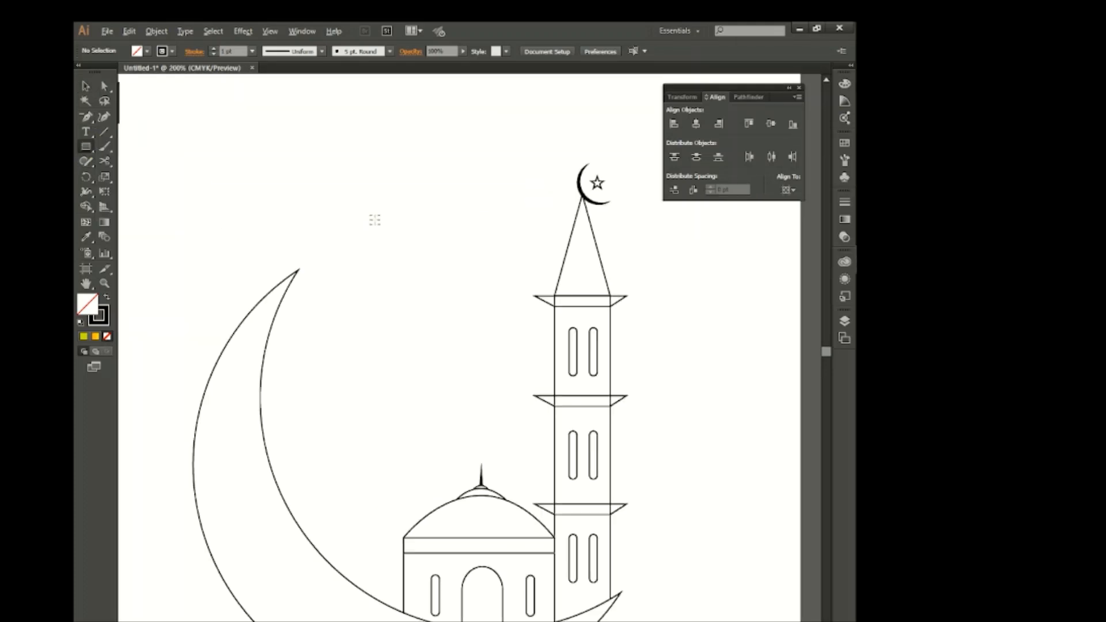
{"action": "left_click_drag", "start_coordinate": [367, 238], "coordinate": [385, 289]}
{"action": "left_click", "coordinate": [86, 87]}
{"action": "left_click", "coordinate": [165, 174]}
{"action": "left_click", "coordinate": [85, 87]}
{"action": "left_click", "coordinate": [162, 166]}
{"action": "left_click", "coordinate": [85, 151]}
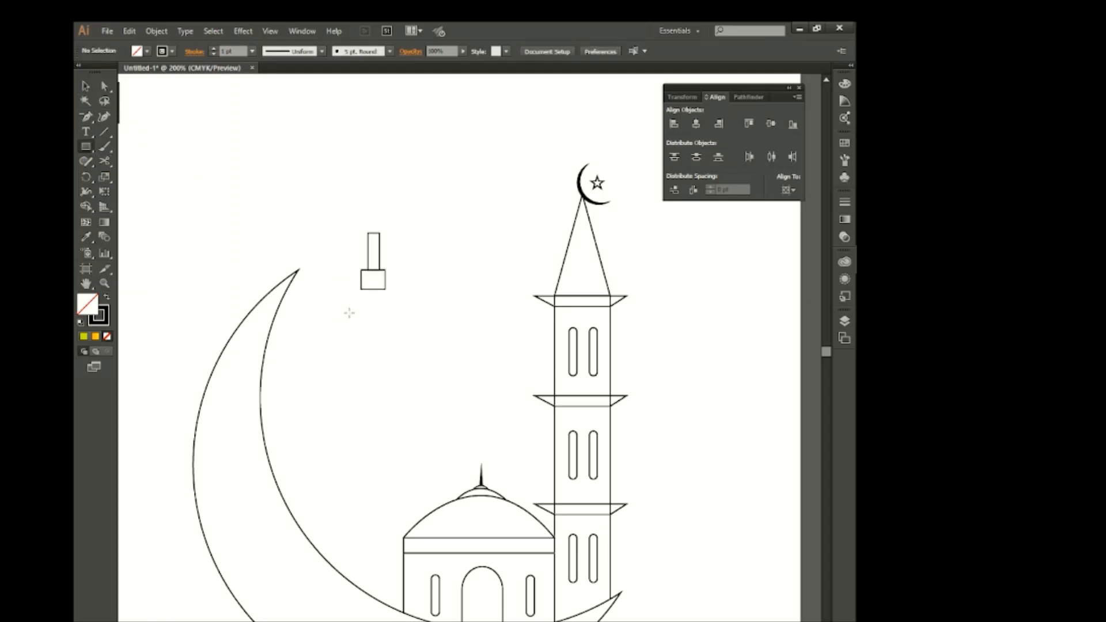
Narrow the lower rectangle slightly and centre it under the upright one
{"action": "left_click", "coordinate": [86, 87]}
{"action": "left_click_drag", "start_coordinate": [385, 288], "coordinate": [385, 288]}
{"action": "left_click_drag", "start_coordinate": [386, 279], "coordinate": [381, 280]}
{"action": "left_click", "coordinate": [399, 305]}
{"action": "left_click", "coordinate": [370, 289]}
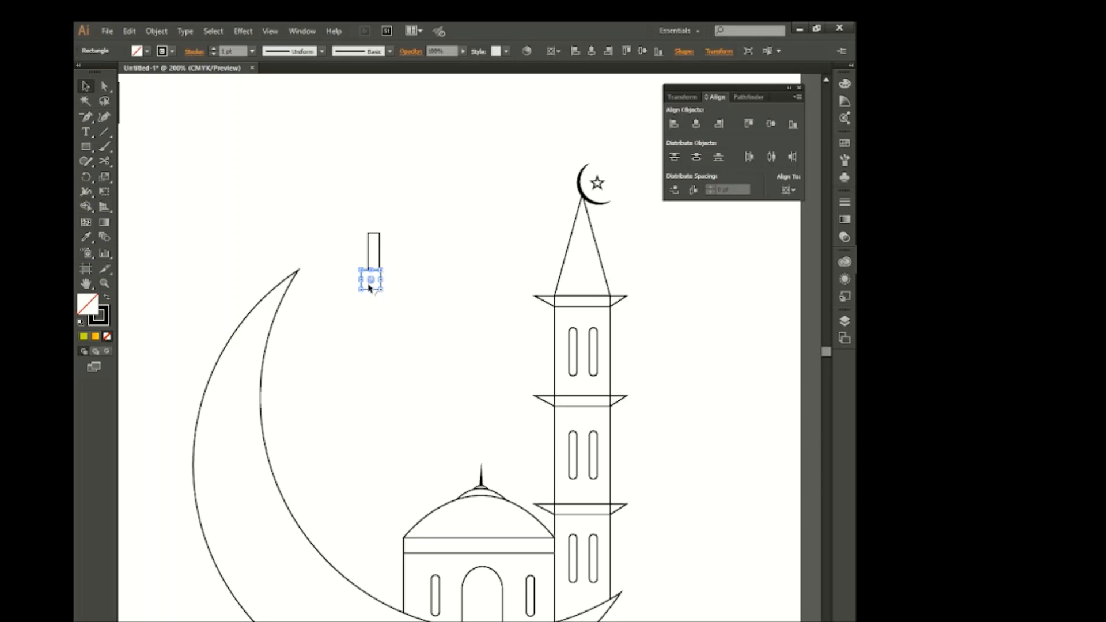
{"action": "left_click", "coordinate": [394, 307]}
Draw a third, wider rectangle directly beneath the other two
{"action": "left_click", "coordinate": [103, 148]}
{"action": "key", "text": "m"}
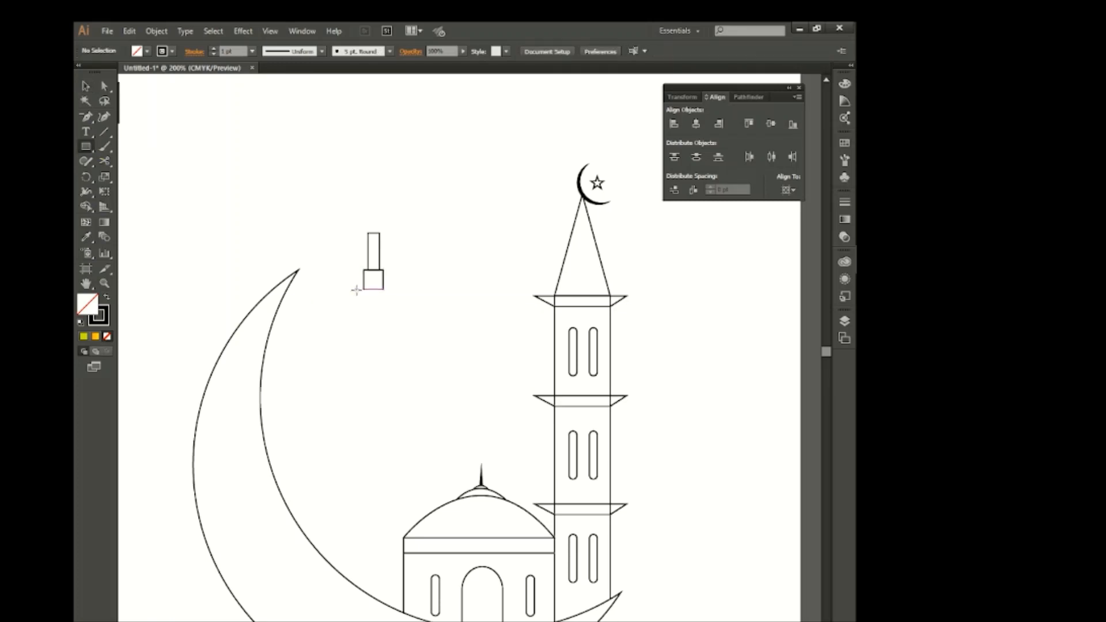
{"action": "left_click_drag", "start_coordinate": [356, 290], "coordinate": [388, 315]}
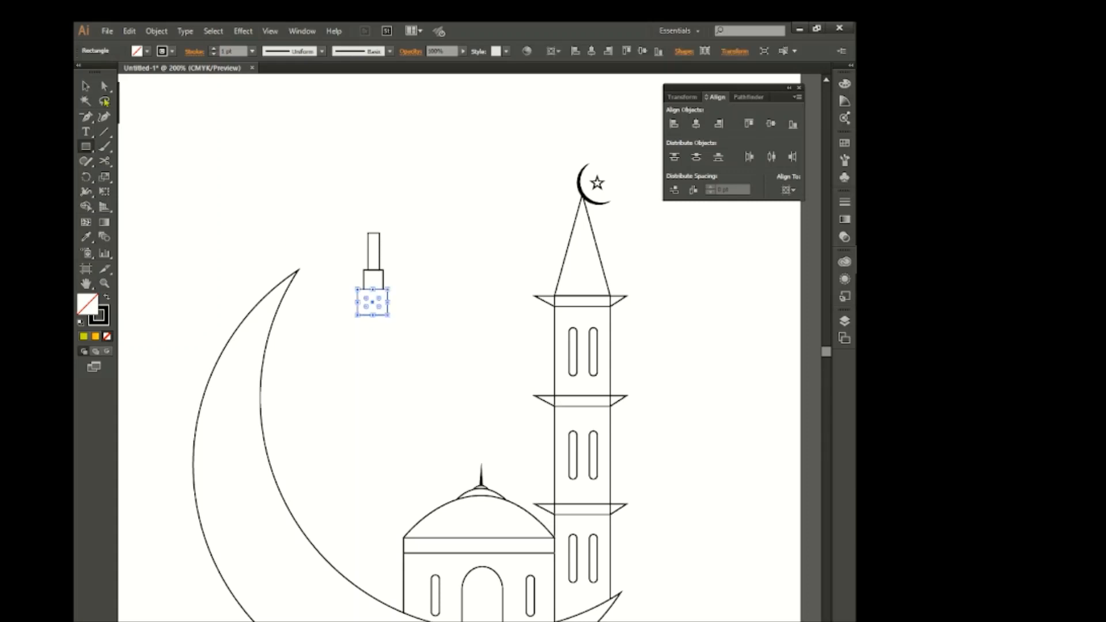
{"action": "key", "text": "v"}
{"action": "left_click", "coordinate": [345, 214]}
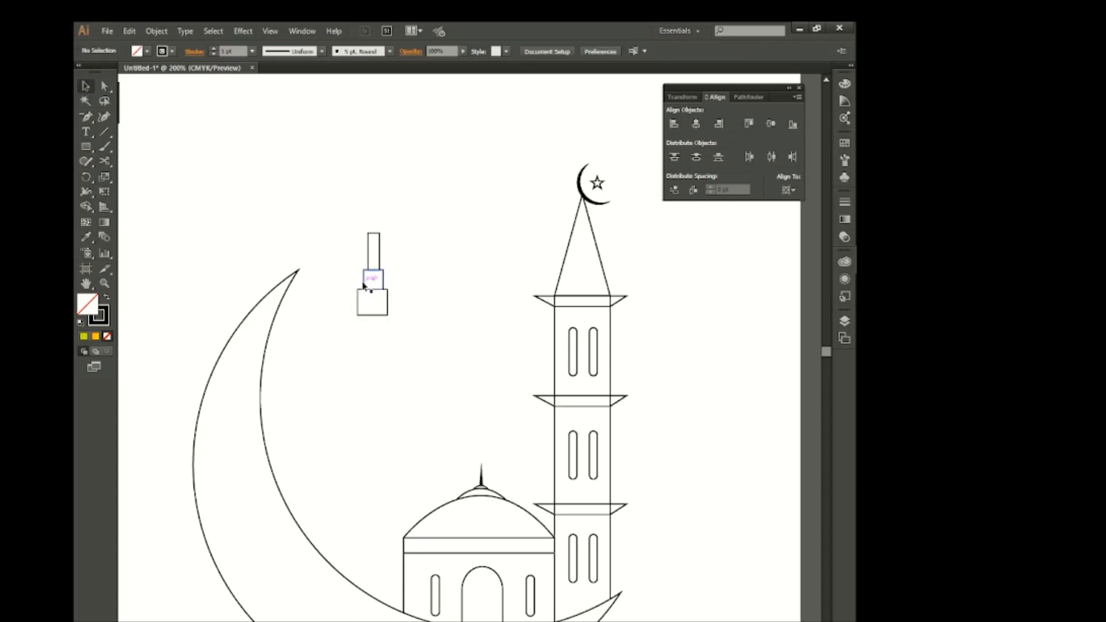
Nudge each of the three stacked rectangles slightly to the right to line up their centres
{"action": "left_click", "coordinate": [384, 283]}
{"action": "key", "text": "Right"}
{"action": "left_click", "coordinate": [375, 315]}
{"action": "key", "text": "Right"}
{"action": "left_click", "coordinate": [409, 317]}
{"action": "left_click", "coordinate": [381, 257]}
{"action": "key", "text": "Right"}
{"action": "left_click", "coordinate": [426, 304]}
Round the corners of all three stacked rectangles together with a 4.75 pt radius
{"action": "left_click_drag", "start_coordinate": [426, 305], "coordinate": [324, 229]}
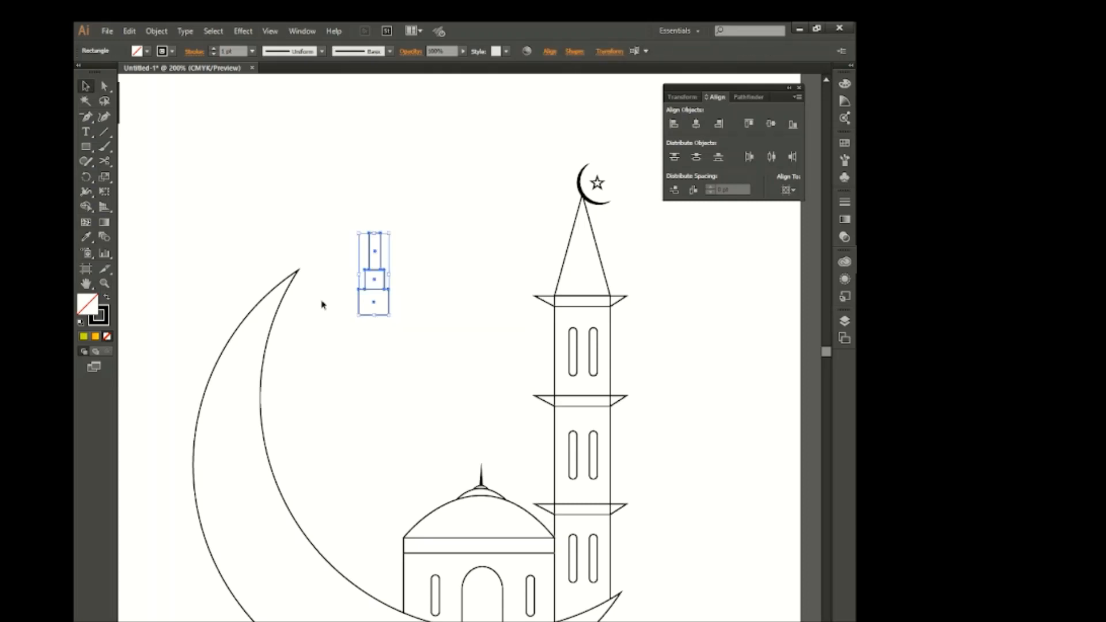
{"action": "left_click", "coordinate": [105, 89]}
{"action": "left_click_drag", "start_coordinate": [384, 310], "coordinate": [377, 300]}
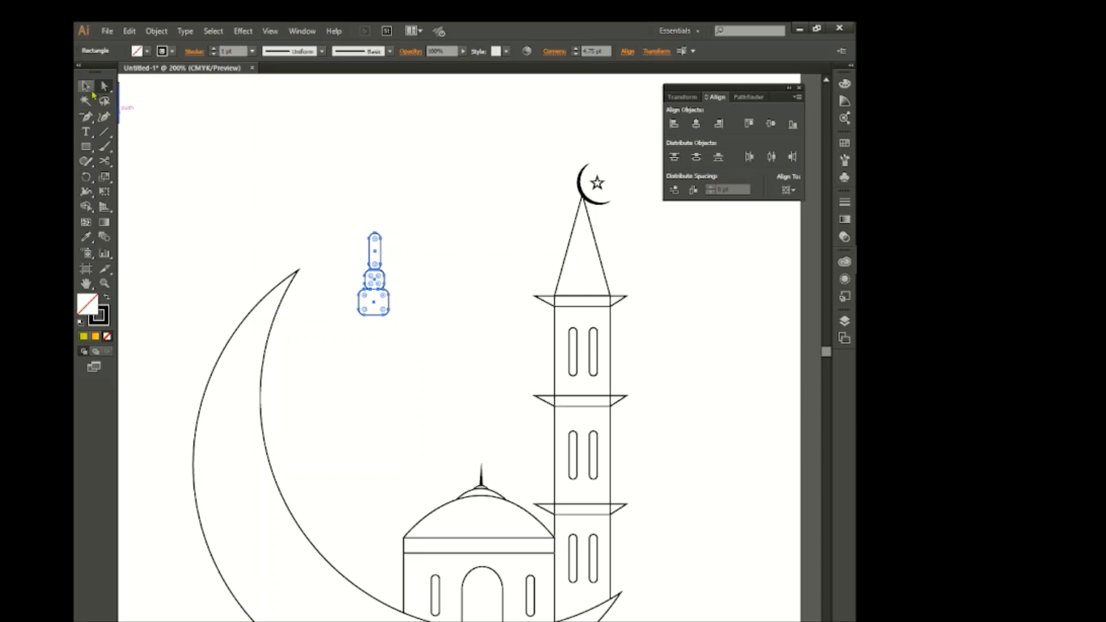
{"action": "left_click", "coordinate": [92, 92]}
{"action": "left_click", "coordinate": [430, 342]}
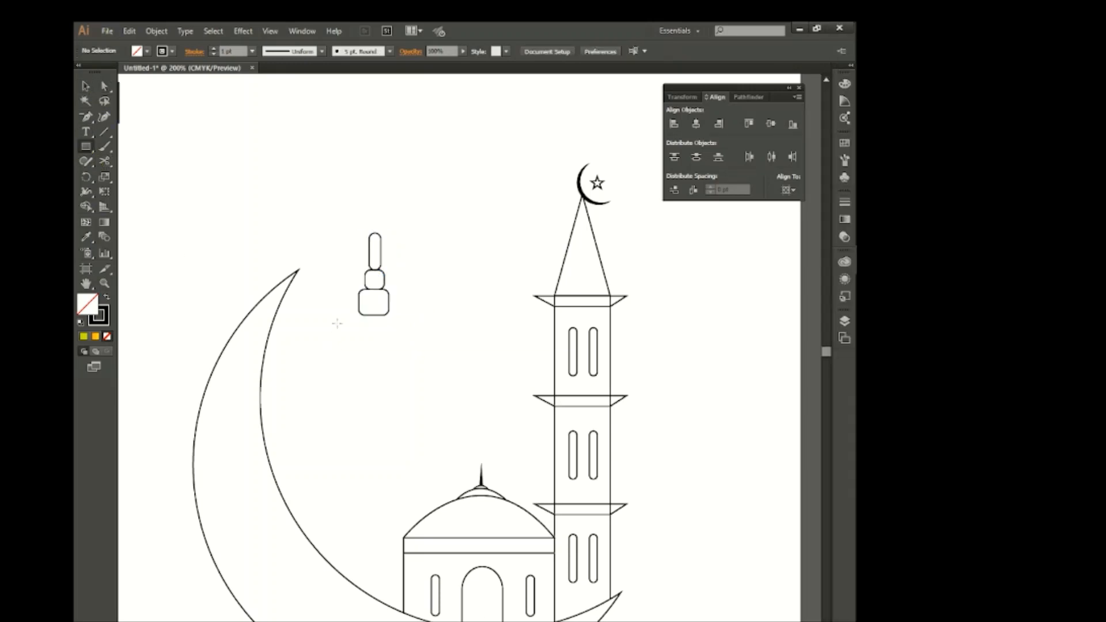
Add a large square centred directly beneath the rounded stack as the lantern body and round its corners
{"action": "left_click_drag", "start_coordinate": [331, 315], "coordinate": [398, 380]}
{"action": "key", "text": "v"}
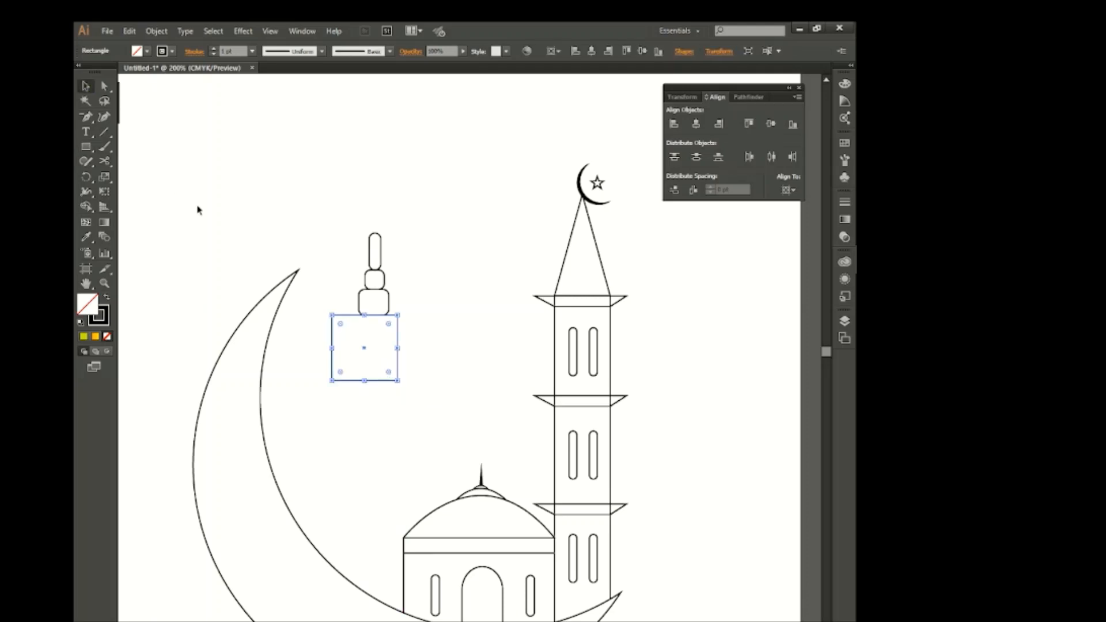
{"action": "key", "text": "Right"}
{"action": "key", "text": "Right"}
{"action": "key", "text": "Right"}
{"action": "key", "text": "Right"}
{"action": "key", "text": "Right"}
{"action": "key", "text": "Right"}
{"action": "key", "text": "Right"}
{"action": "key", "text": "Right"}
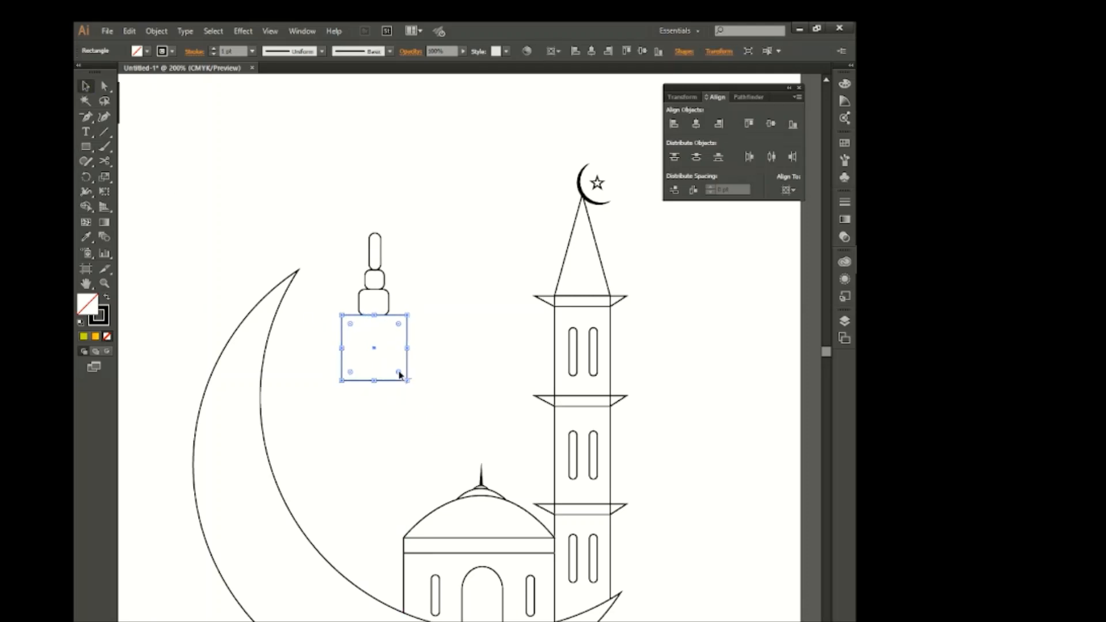
{"action": "mouse_move", "coordinate": [399, 372]}
{"action": "left_mouse_down"}
{"action": "mouse_move", "coordinate": [386, 359]}
{"action": "mouse_move", "coordinate": [391, 371]}
{"action": "left_mouse_up"}
{"action": "left_click", "coordinate": [391, 418]}
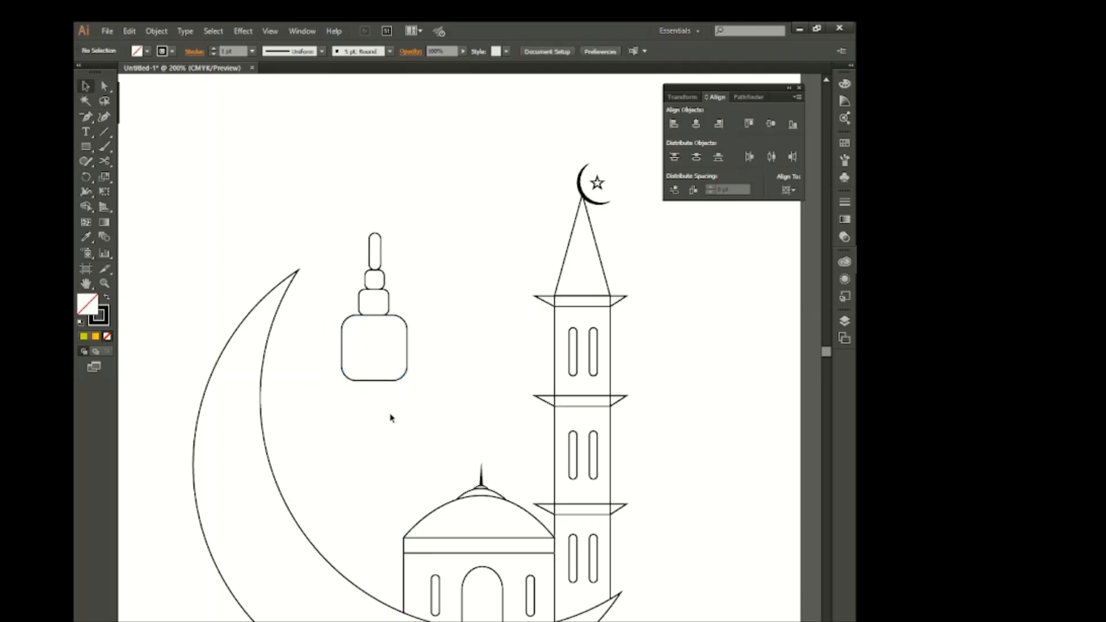
Draw a tall narrow rectangle inside the right part of the lantern body and fully round its ends
{"action": "scroll", "coordinate": [379, 393], "scroll_direction": "up", "scroll_amount": 1}
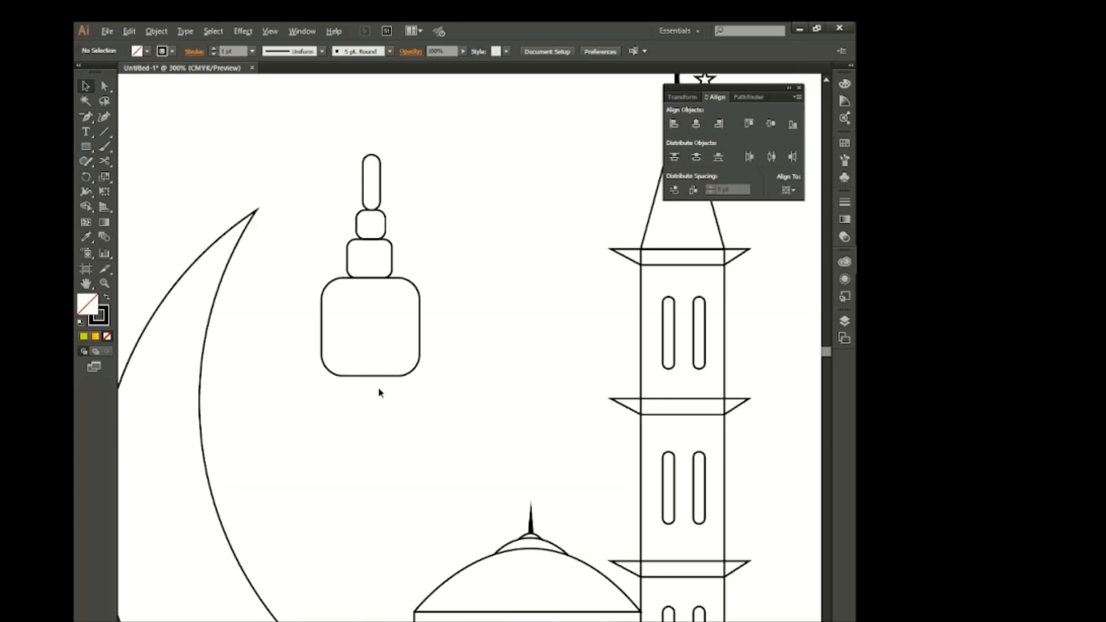
{"action": "left_click", "coordinate": [86, 148]}
{"action": "scroll", "coordinate": [389, 350], "scroll_direction": "up", "scroll_amount": 1}
{"action": "left_click_drag", "start_coordinate": [398, 284], "coordinate": [409, 361]}
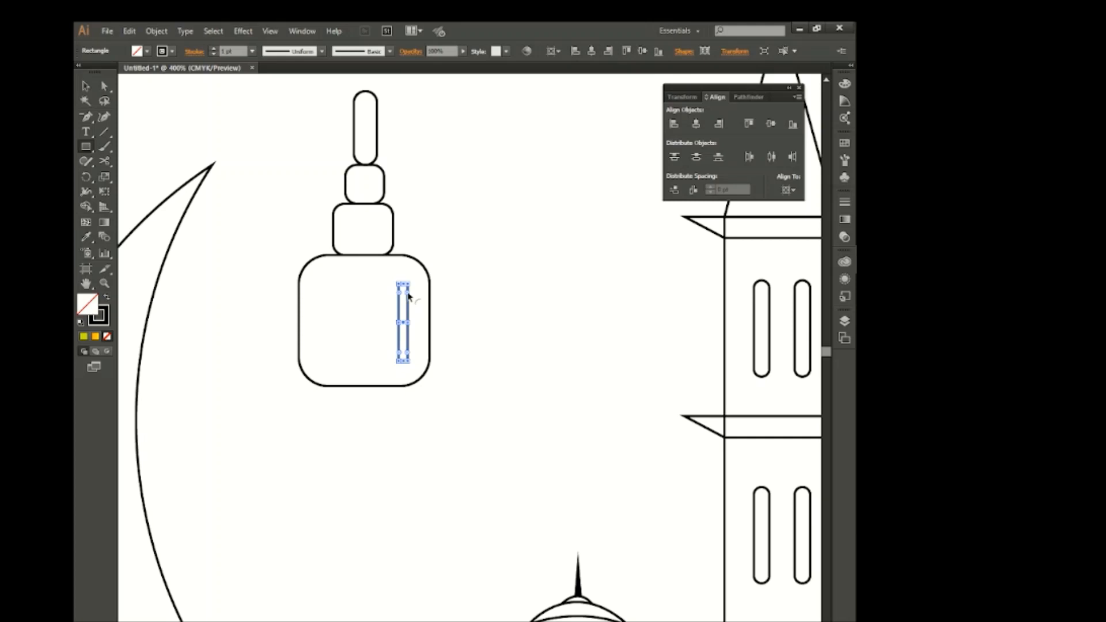
{"action": "key", "text": "v"}
{"action": "left_click", "coordinate": [376, 340]}
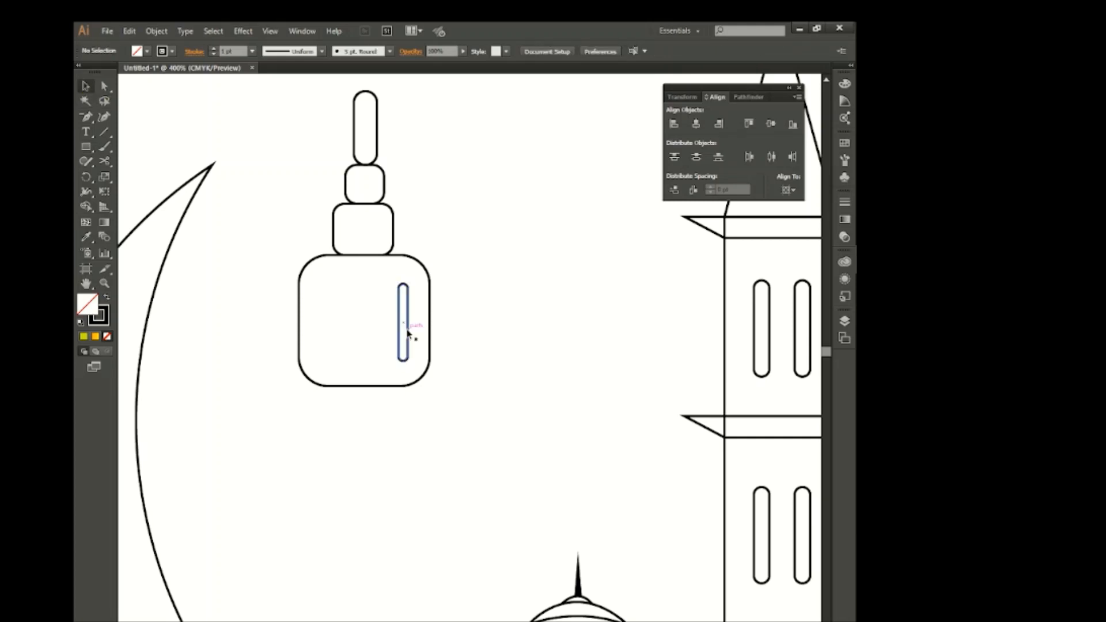
Copy the rounded slot twice towards the left at equal spacing to make three slots across the lantern body
{"action": "left_click_drag", "start_coordinate": [408, 333], "coordinate": [370, 333]}
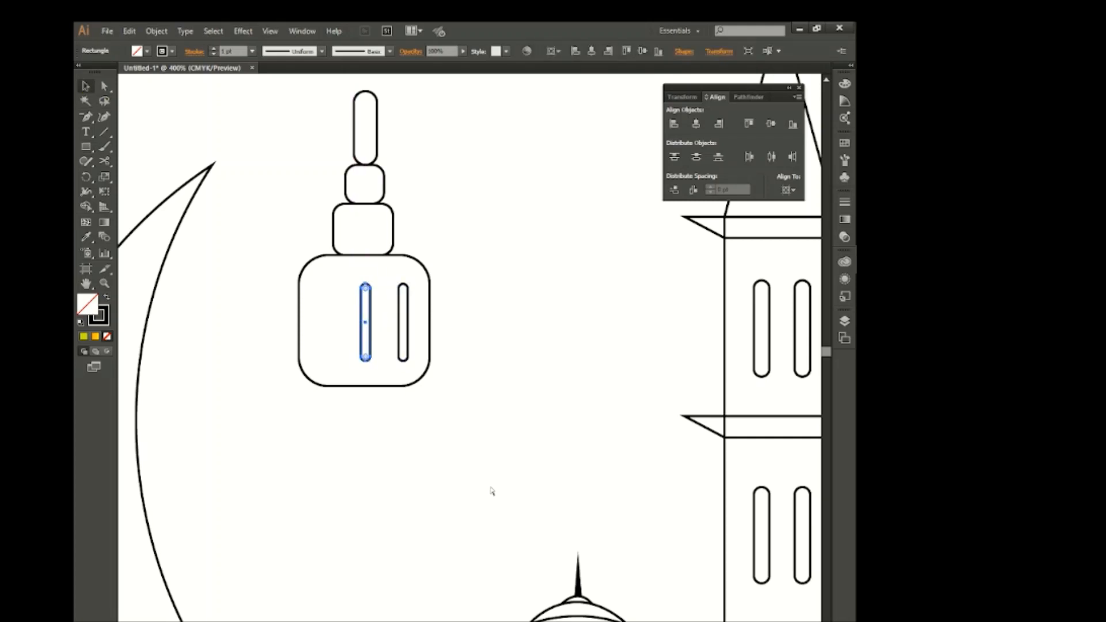
{"action": "key", "text": "ctrl+d"}
{"action": "left_click", "coordinate": [489, 489]}
Draw a small circle above and between the left and middle slots, with black fill and no stroke
{"action": "left_click_drag", "start_coordinate": [86, 146], "coordinate": [132, 180]}
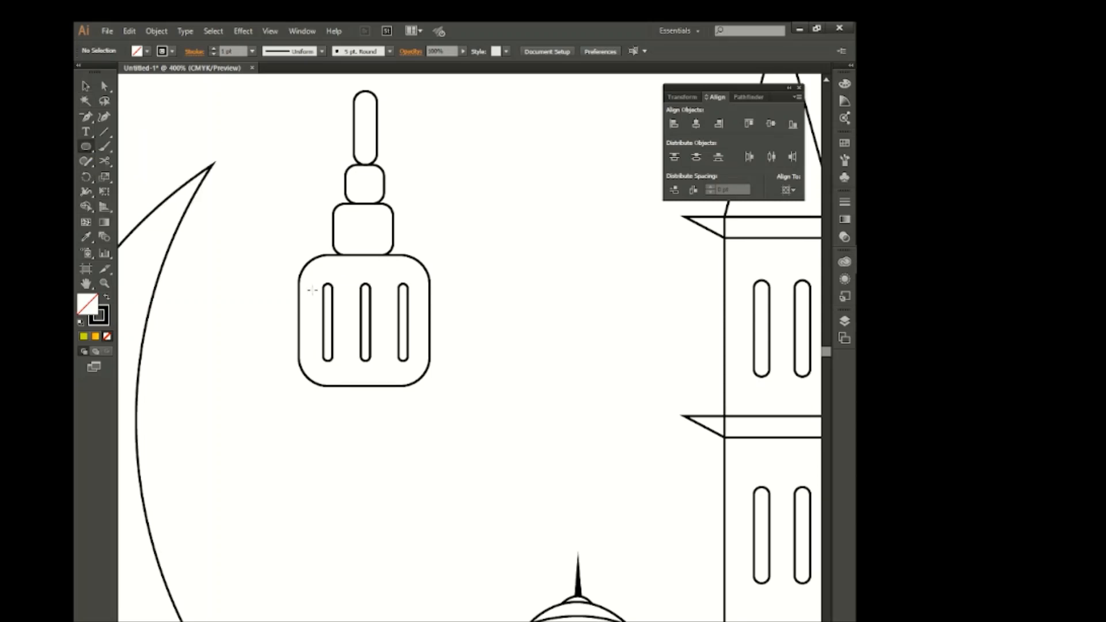
{"action": "left_click_drag", "start_coordinate": [346, 272], "coordinate": [352, 281]}
{"action": "left_click", "coordinate": [147, 51]}
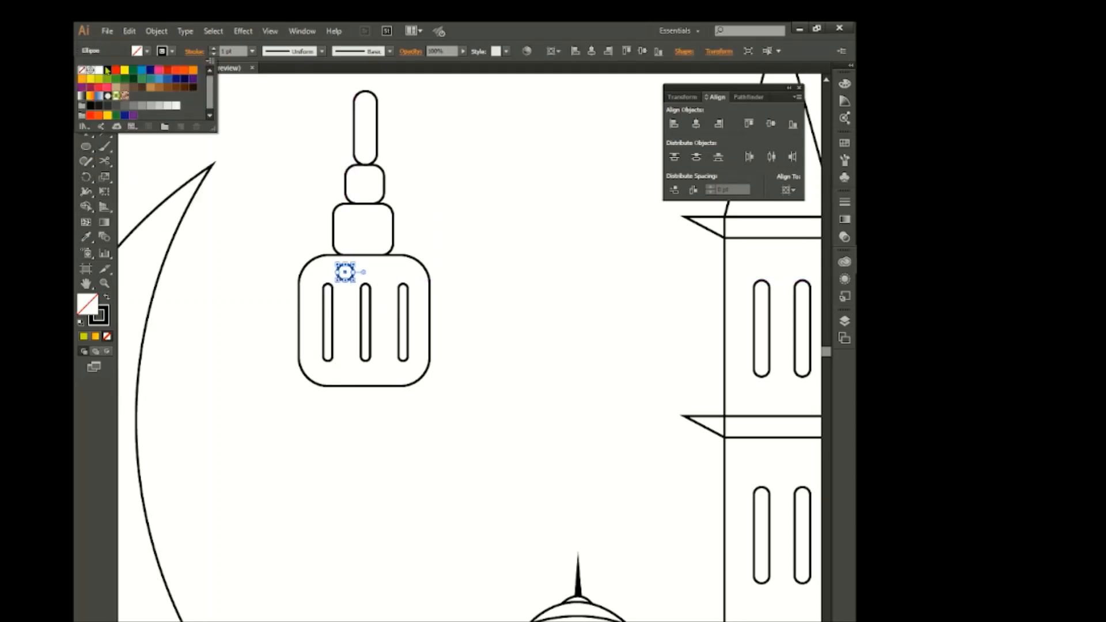
{"action": "left_click", "coordinate": [107, 70]}
{"action": "left_click", "coordinate": [172, 53]}
{"action": "left_click", "coordinate": [83, 71]}
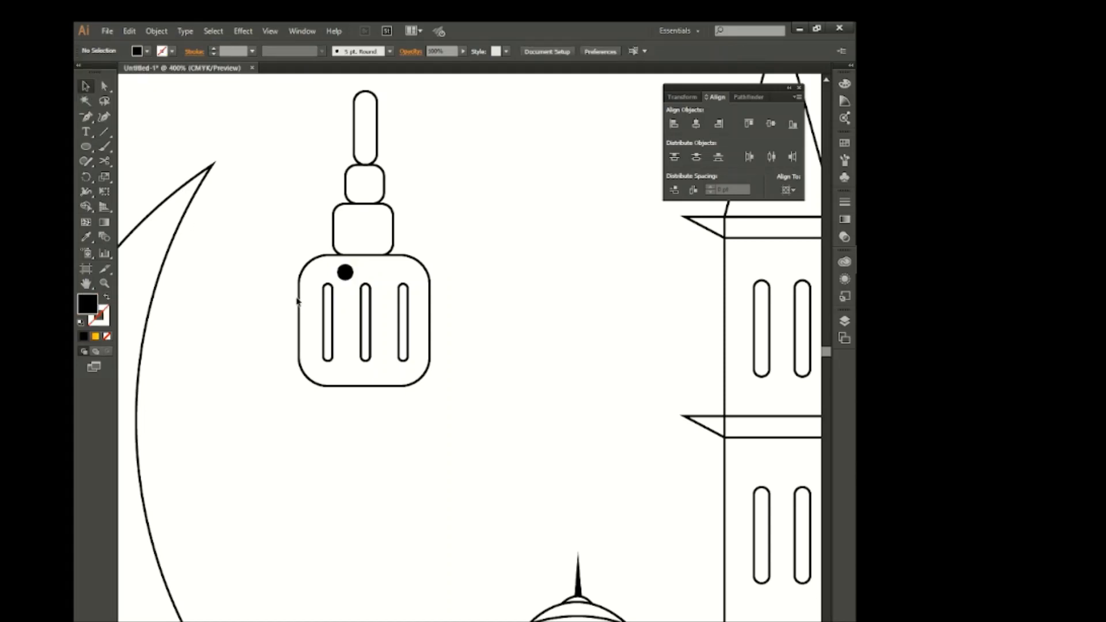
Duplicate the black dot so that two dots sit above the slots and two matching dots below them
{"action": "mouse_move", "coordinate": [345, 273]}
{"action": "left_mouse_down"}
{"action": "mouse_move", "coordinate": [385, 272]}
{"action": "mouse_move", "coordinate": [386, 376]}
{"action": "mouse_move", "coordinate": [350, 373]}
{"action": "left_mouse_up"}
{"action": "left_click", "coordinate": [383, 314]}
{"action": "left_click", "coordinate": [440, 434]}
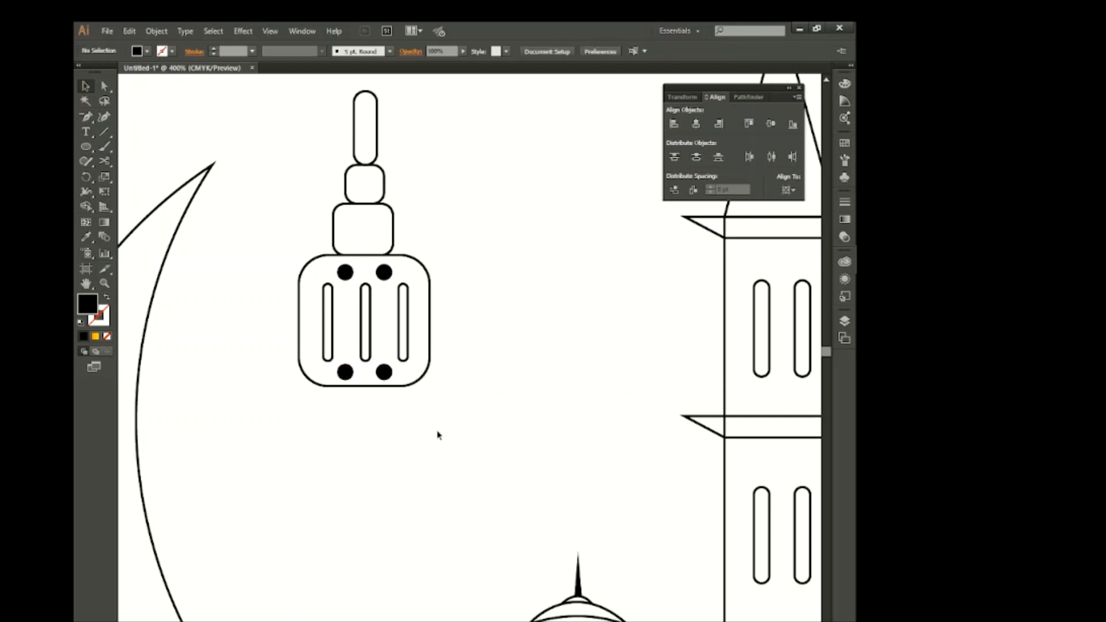
Draw a shallow curved cap with the Pen tool hanging from the bottom edge of the lantern body
{"action": "scroll", "coordinate": [301, 363], "scroll_direction": "down", "scroll_amount": 2}
{"action": "left_click_drag", "start_coordinate": [86, 116], "coordinate": [123, 114]}
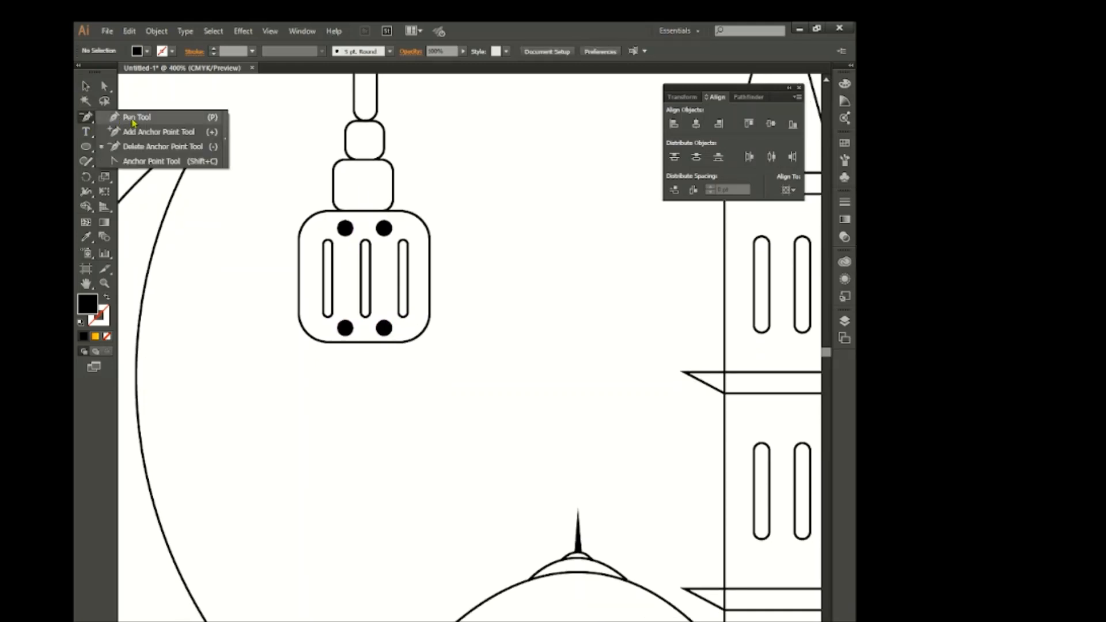
{"action": "left_click", "coordinate": [323, 342]}
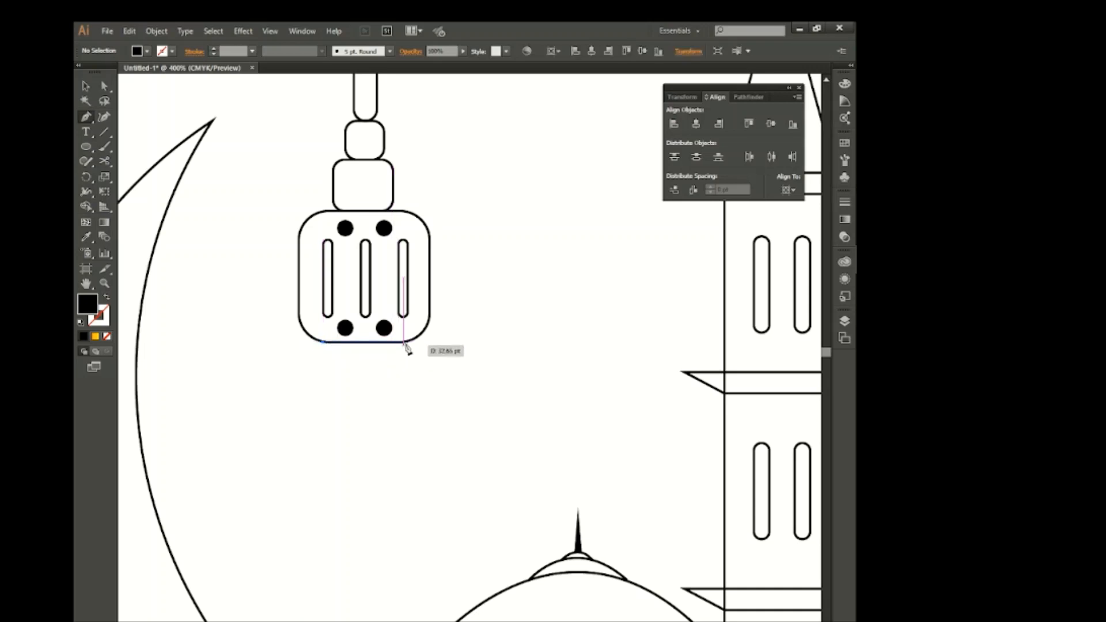
{"action": "left_click_drag", "start_coordinate": [404, 342], "coordinate": [444, 297]}
{"action": "left_click", "coordinate": [404, 342]}
{"action": "left_click", "coordinate": [86, 86]}
{"action": "left_click", "coordinate": [350, 383]}
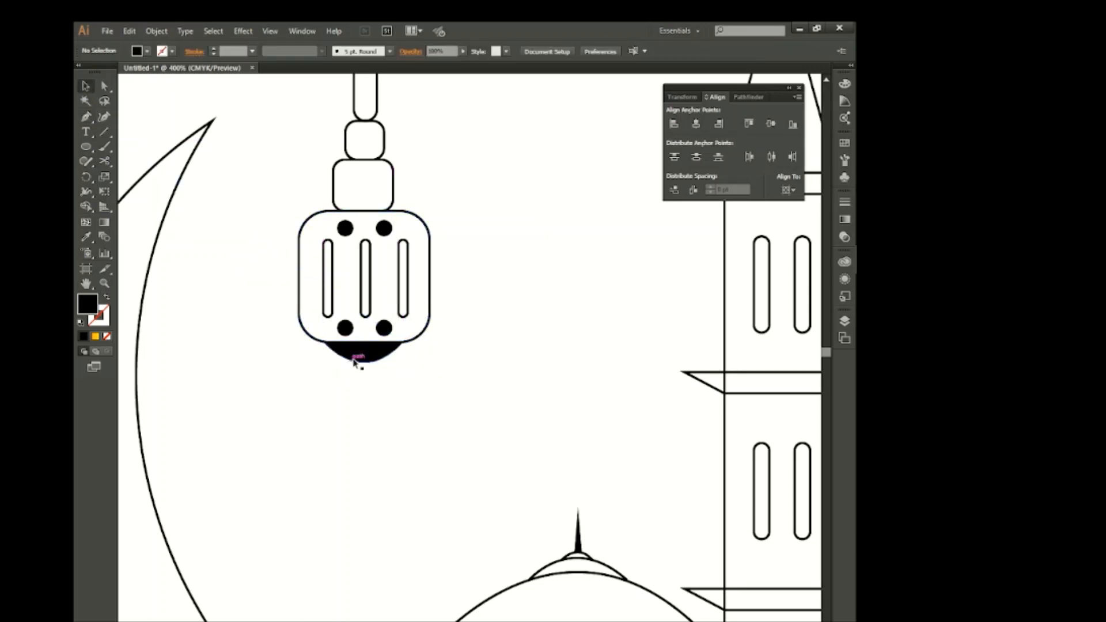
Give the lantern's bottom cap a black stroke and no fill
{"action": "left_click", "coordinate": [358, 359]}
{"action": "left_click", "coordinate": [166, 52]}
{"action": "left_click", "coordinate": [108, 72]}
{"action": "left_click", "coordinate": [143, 53]}
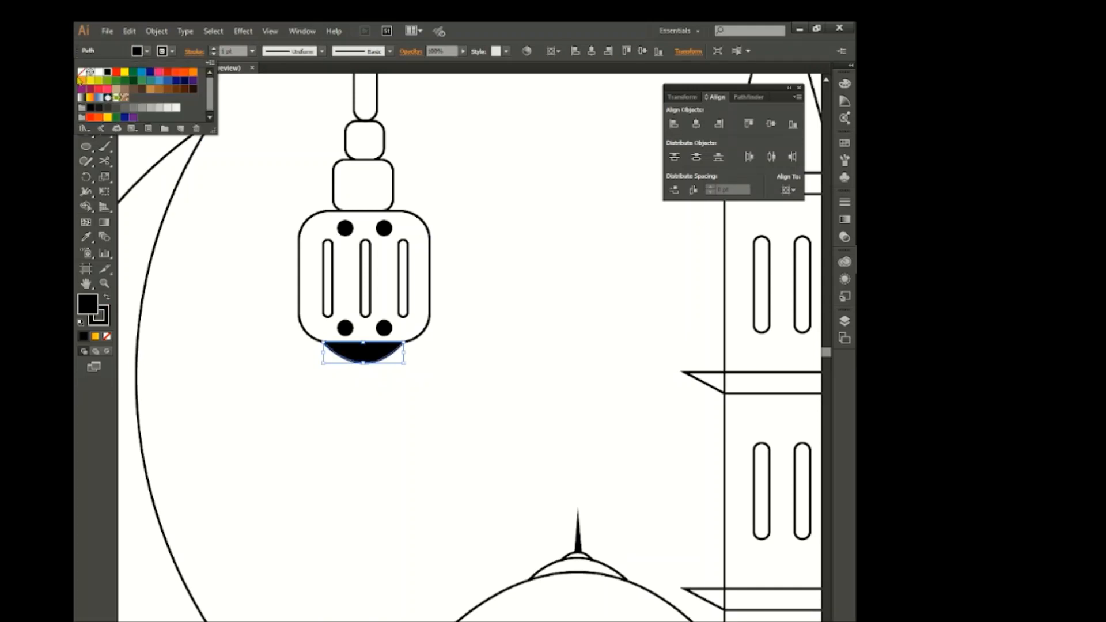
{"action": "left_click", "coordinate": [82, 72]}
{"action": "left_click", "coordinate": [148, 240]}
{"action": "left_click", "coordinate": [174, 243]}
Draw a vertical line about 20 pt long straight down from the lowest point of the lantern's bottom cap
{"action": "key", "text": "p"}
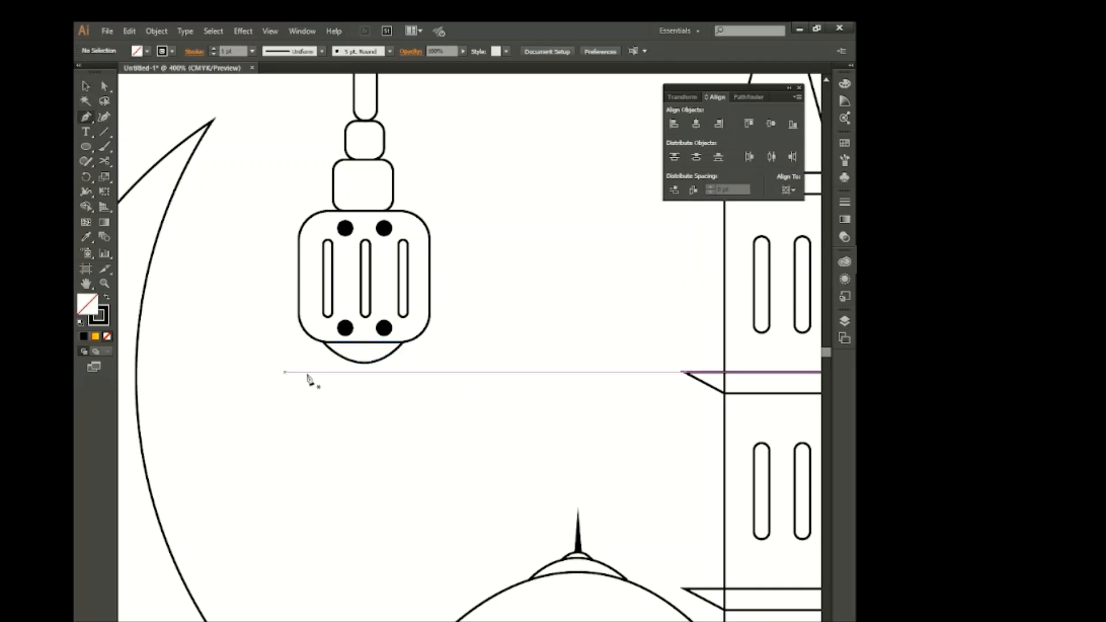
{"action": "left_click", "coordinate": [364, 363]}
{"action": "left_click", "coordinate": [364, 413]}
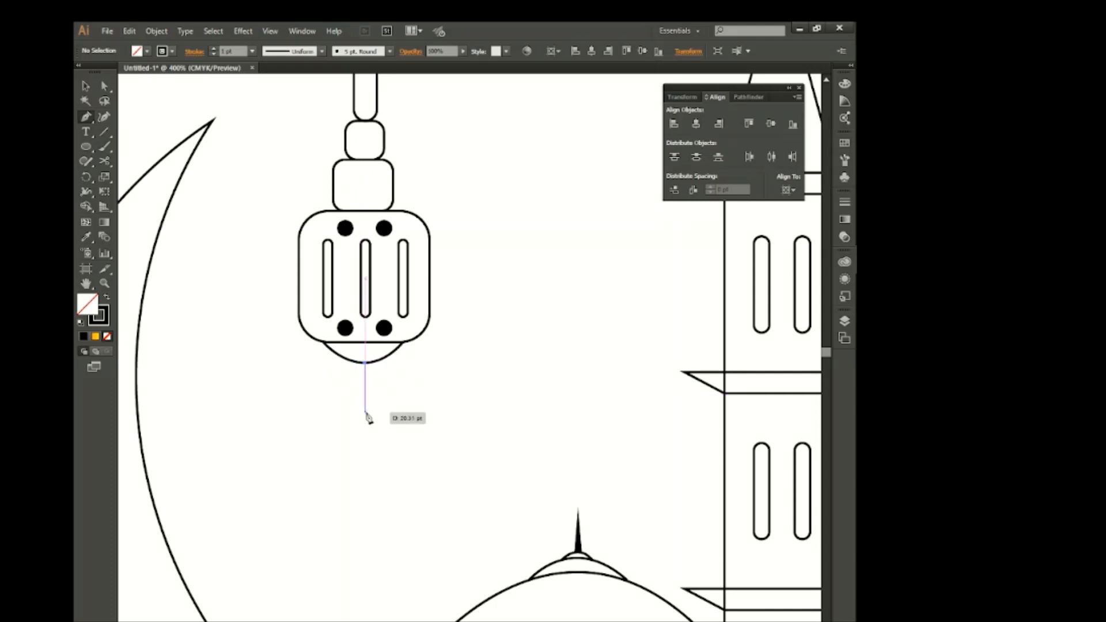
{"action": "key", "text": "v"}
Apply a tapering width profile to the line below the lantern so it ends in a point
{"action": "left_click_drag", "start_coordinate": [396, 432], "coordinate": [327, 391]}
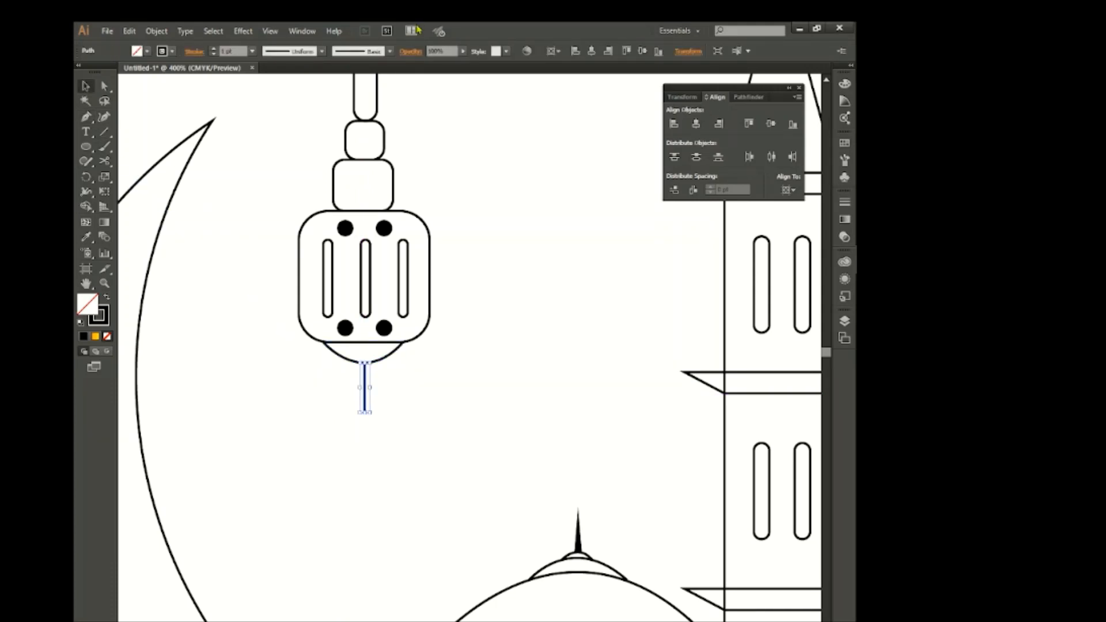
{"action": "left_click", "coordinate": [281, 51]}
{"action": "left_click", "coordinate": [288, 148]}
{"action": "left_click", "coordinate": [463, 460]}
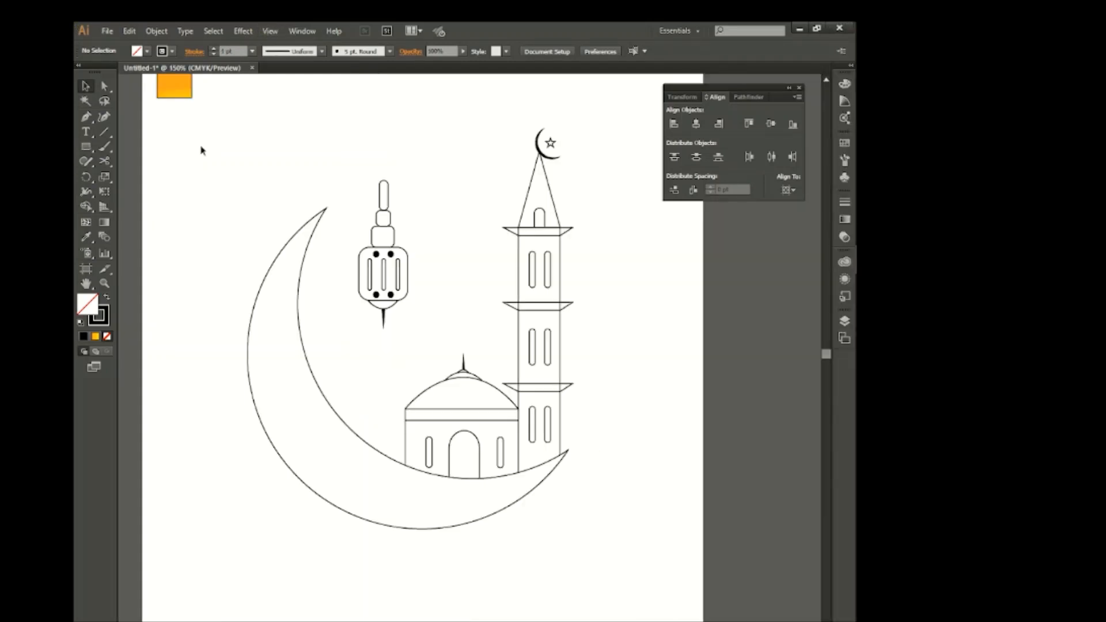
Fill the minaret's paired windows and the small arch in its cone with yellow-green using Shape Builder
{"action": "left_click_drag", "start_coordinate": [546, 281], "coordinate": [599, 479]}
{"action": "left_click", "coordinate": [86, 210]}
{"action": "left_click", "coordinate": [147, 51]}
{"action": "left_click", "coordinate": [134, 73]}
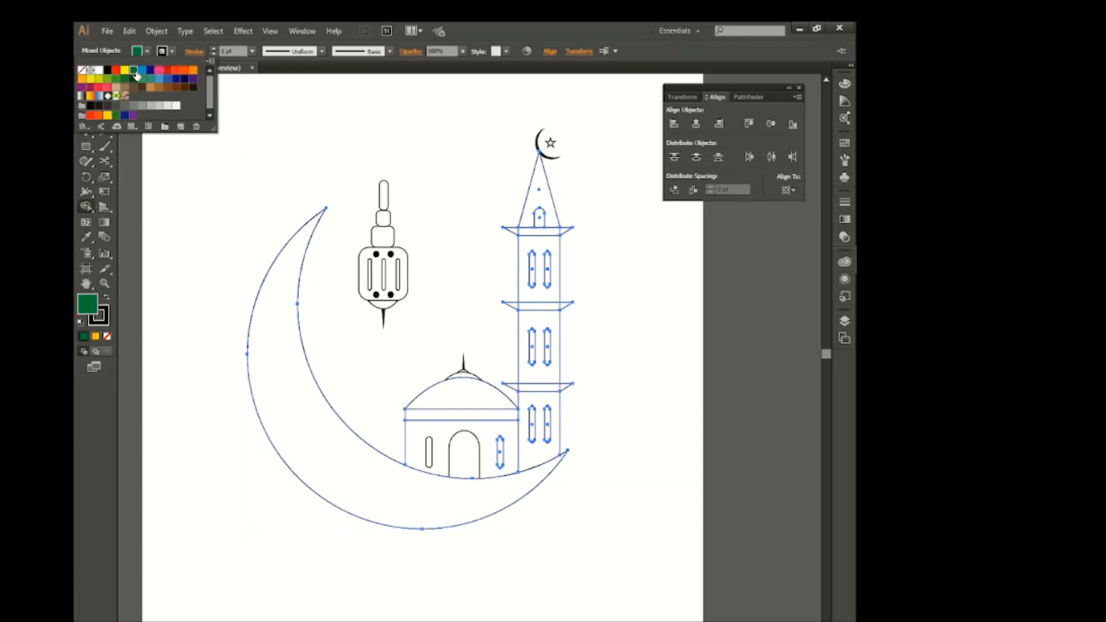
{"action": "left_click", "coordinate": [228, 140]}
{"action": "left_click", "coordinate": [147, 52]}
{"action": "left_click", "coordinate": [108, 81]}
{"action": "left_click", "coordinate": [210, 165]}
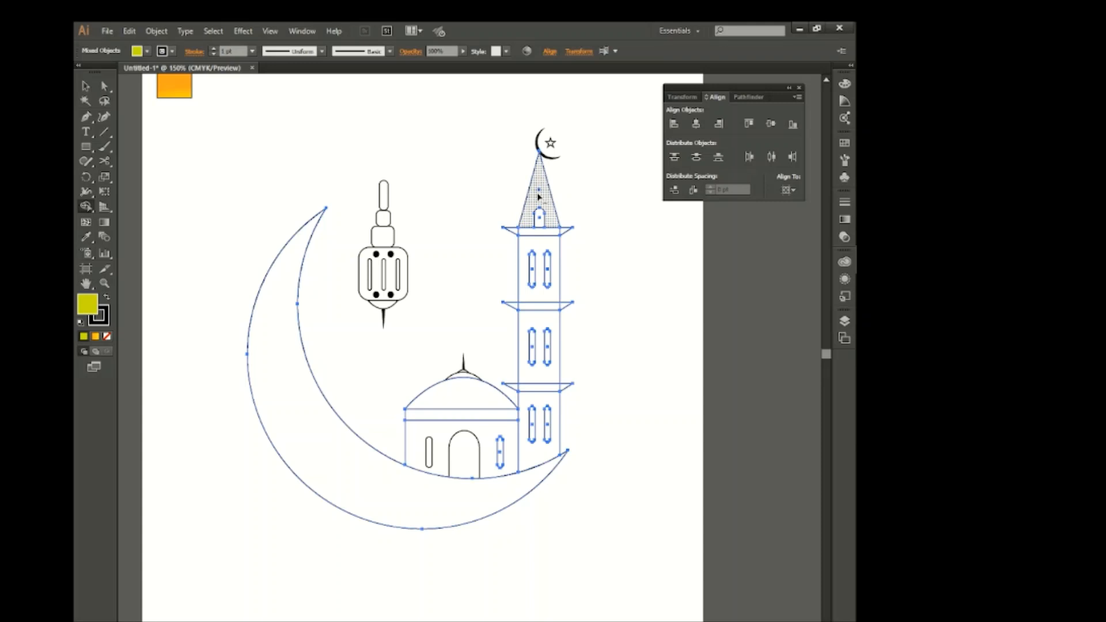
{"action": "scroll", "coordinate": [548, 278], "scroll_direction": "up", "scroll_amount": 1}
{"action": "left_click", "coordinate": [548, 277]}
{"action": "left_click", "coordinate": [548, 371]}
{"action": "left_click", "coordinate": [527, 371]}
{"action": "left_click", "coordinate": [527, 473]}
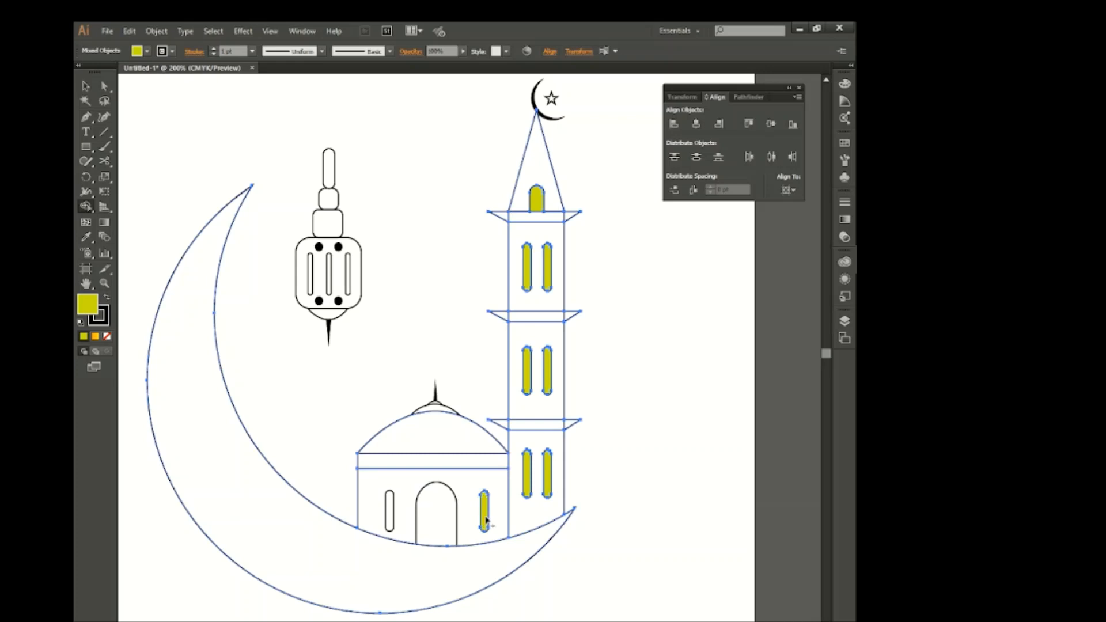
Fill the lantern's second block from the top and its three slots with the same yellow-green
{"action": "key", "text": "v"}
{"action": "left_click_drag", "start_coordinate": [359, 197], "coordinate": [337, 204]}
{"action": "left_click", "coordinate": [311, 275], "text": "shift"}
{"action": "left_click", "coordinate": [329, 271], "text": "shift"}
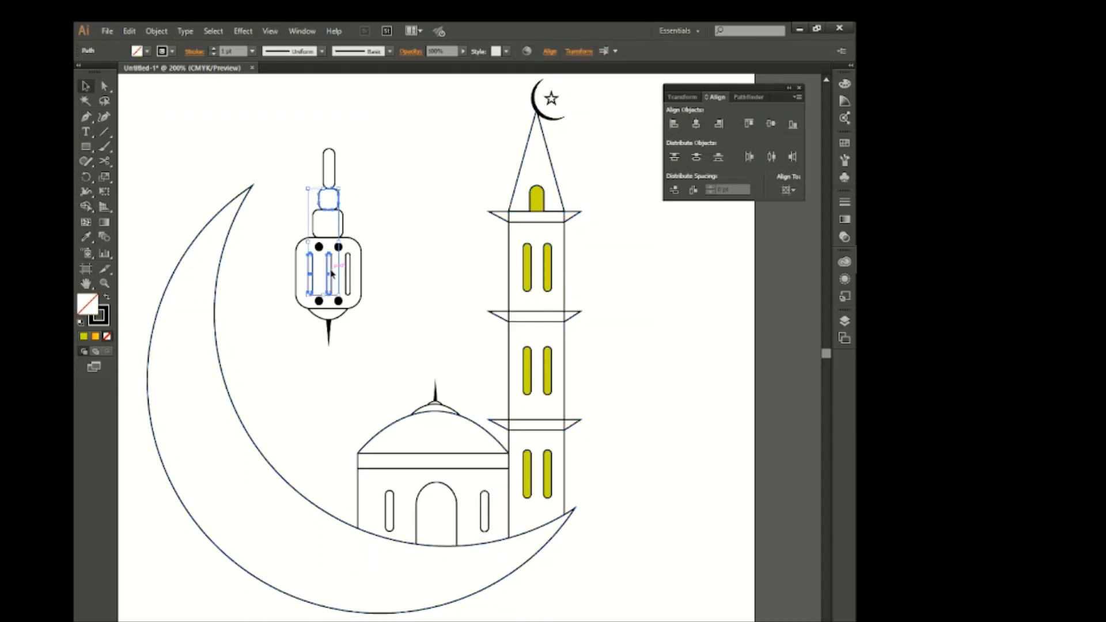
{"action": "left_click", "coordinate": [346, 270], "text": "shift"}
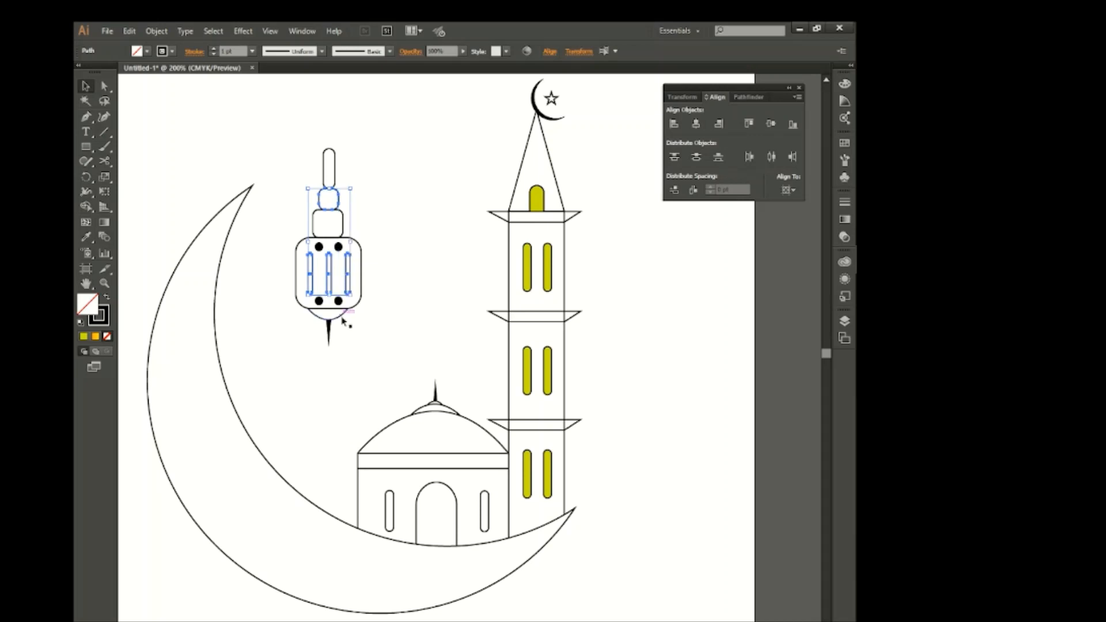
{"action": "left_click", "coordinate": [139, 51]}
{"action": "left_click", "coordinate": [126, 98]}
{"action": "left_click", "coordinate": [408, 310]}
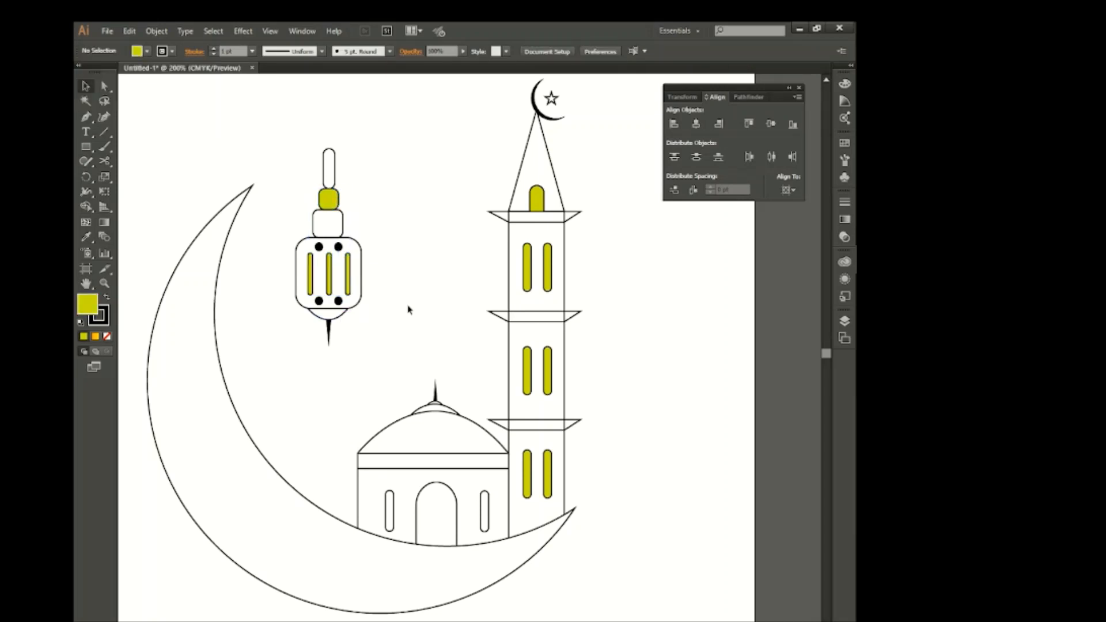
Use Shape Builder to turn the band beneath the mosque's dome into its own shape with a green fill
{"action": "scroll", "coordinate": [455, 432], "scroll_direction": "up", "scroll_amount": 2}
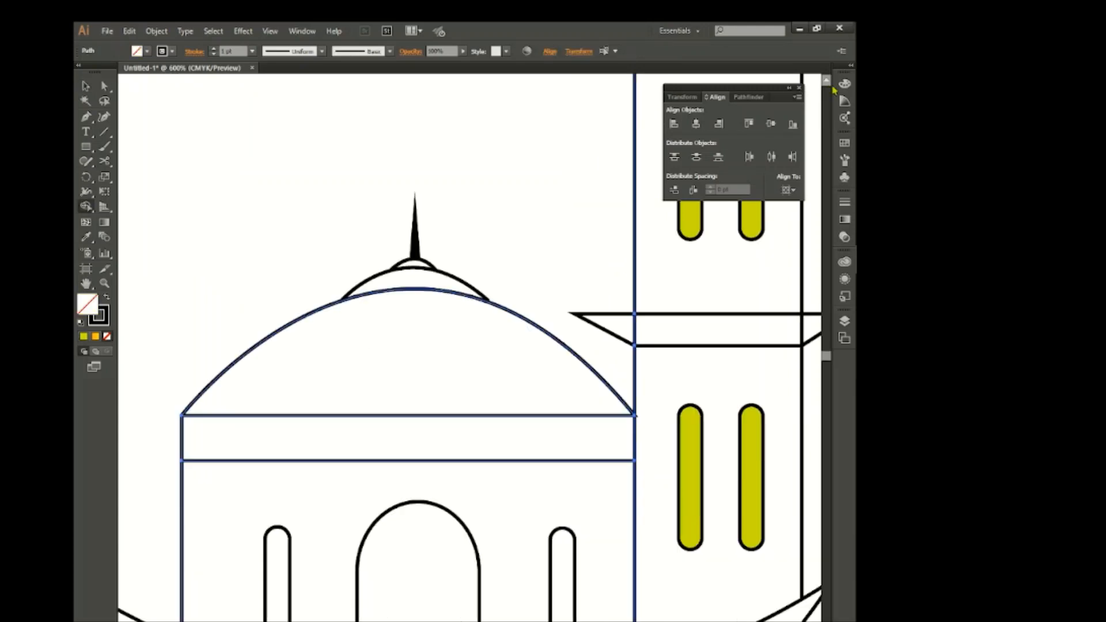
{"action": "left_click", "coordinate": [844, 84]}
{"action": "left_click", "coordinate": [735, 107]}
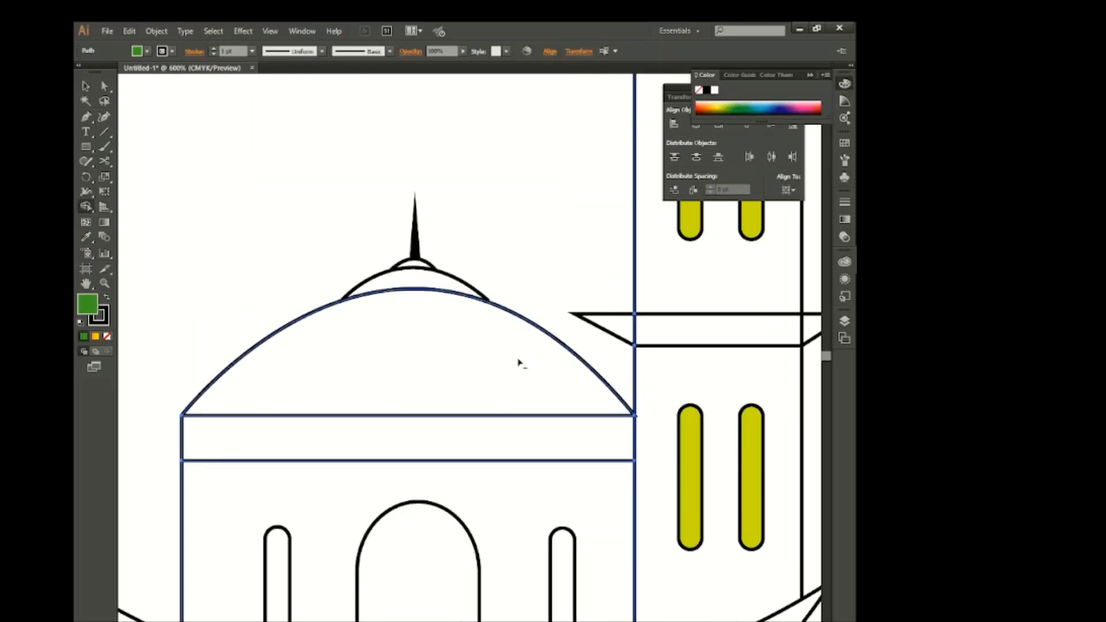
{"action": "left_click", "coordinate": [447, 440]}
Change the fill of the band beneath the dome to yellow-green
{"action": "key", "text": "v"}
{"action": "left_click", "coordinate": [140, 130]}
{"action": "left_click", "coordinate": [338, 449]}
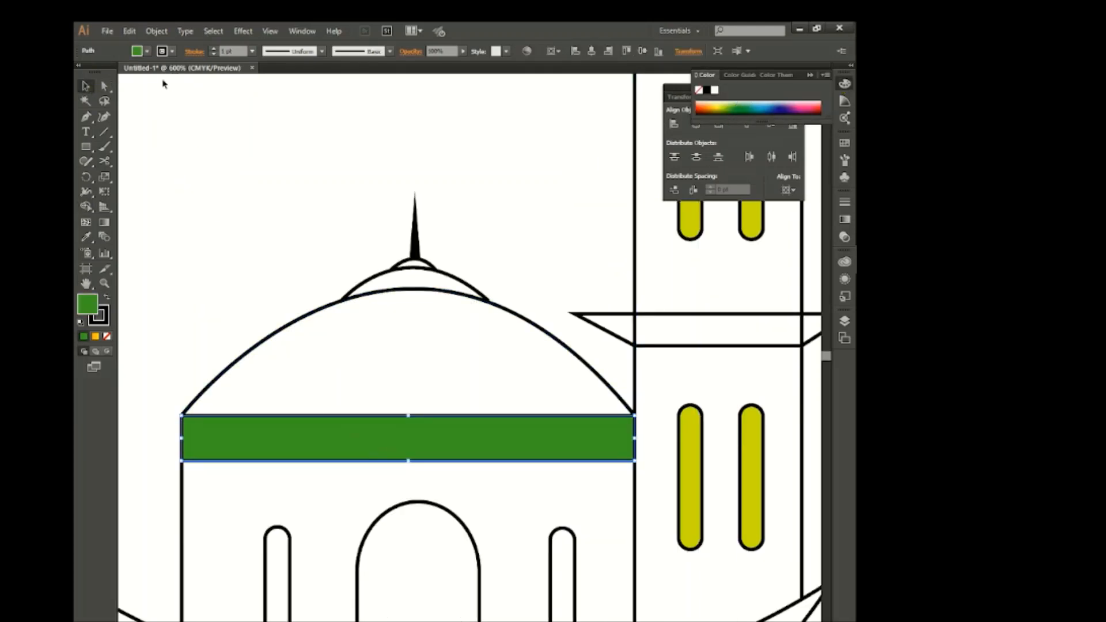
{"action": "left_click", "coordinate": [146, 51]}
{"action": "left_click", "coordinate": [95, 81]}
{"action": "key", "text": "Escape"}
{"action": "left_click", "coordinate": [286, 231]}
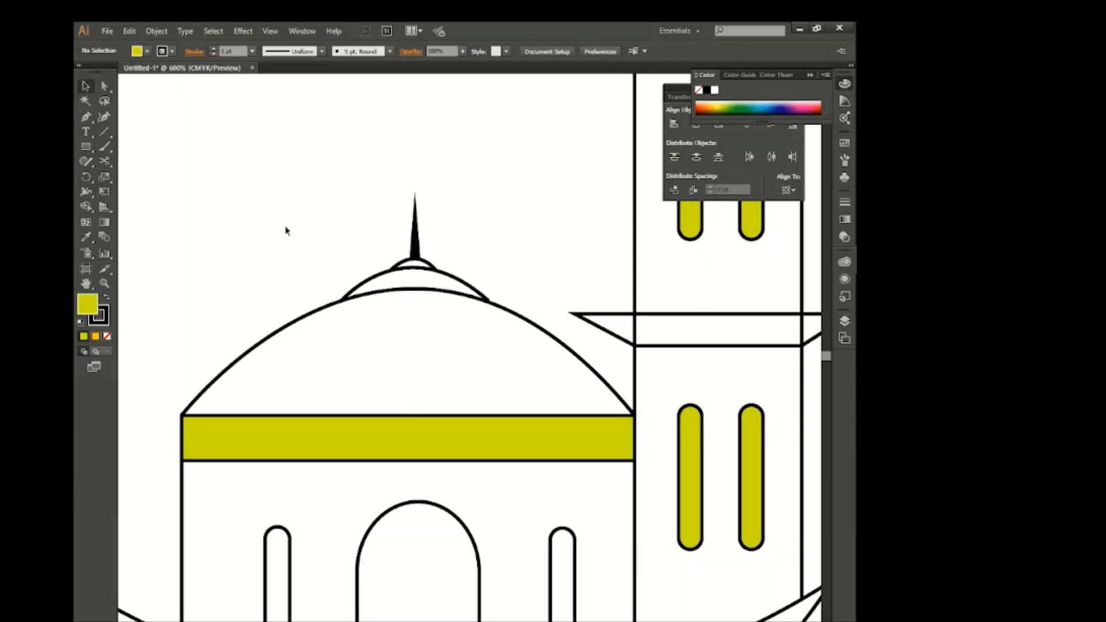
Fill the small cap under the dome's spire and the lantern's bottom cap with yellow-green
{"action": "left_click_drag", "start_coordinate": [309, 205], "coordinate": [404, 265]}
{"action": "scroll", "coordinate": [478, 491], "scroll_direction": "down", "scroll_amount": 3}
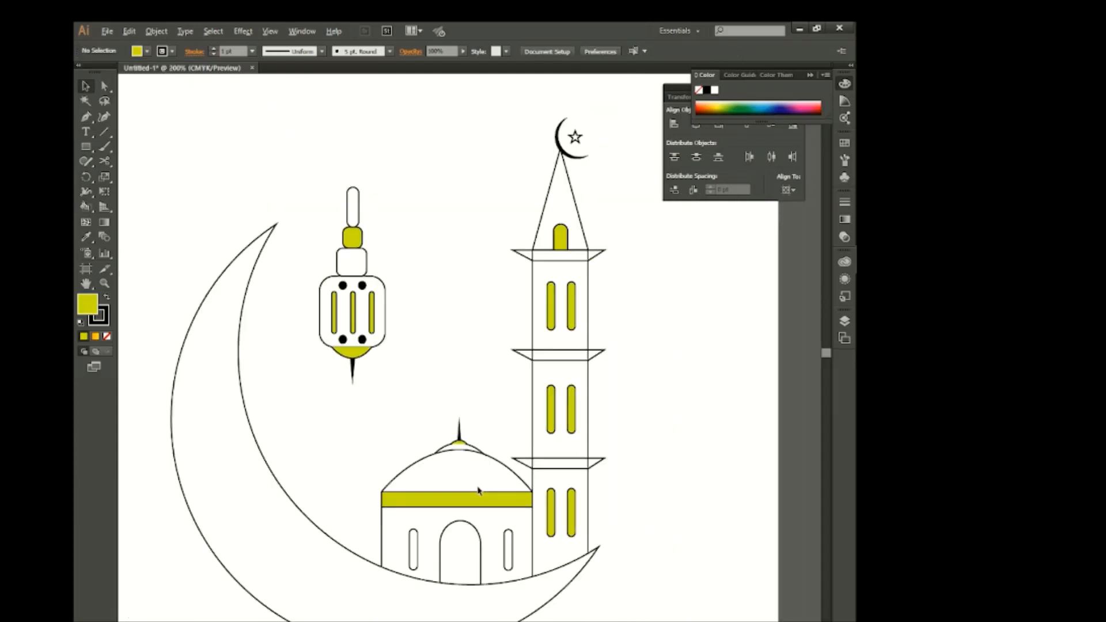
Select the whole moon, mosque and lantern drawing, expand its appearance and expand its fills and strokes into shapes
{"action": "scroll", "coordinate": [478, 491], "scroll_direction": "down", "scroll_amount": 1}
{"action": "left_click_drag", "start_coordinate": [233, 156], "coordinate": [632, 577]}
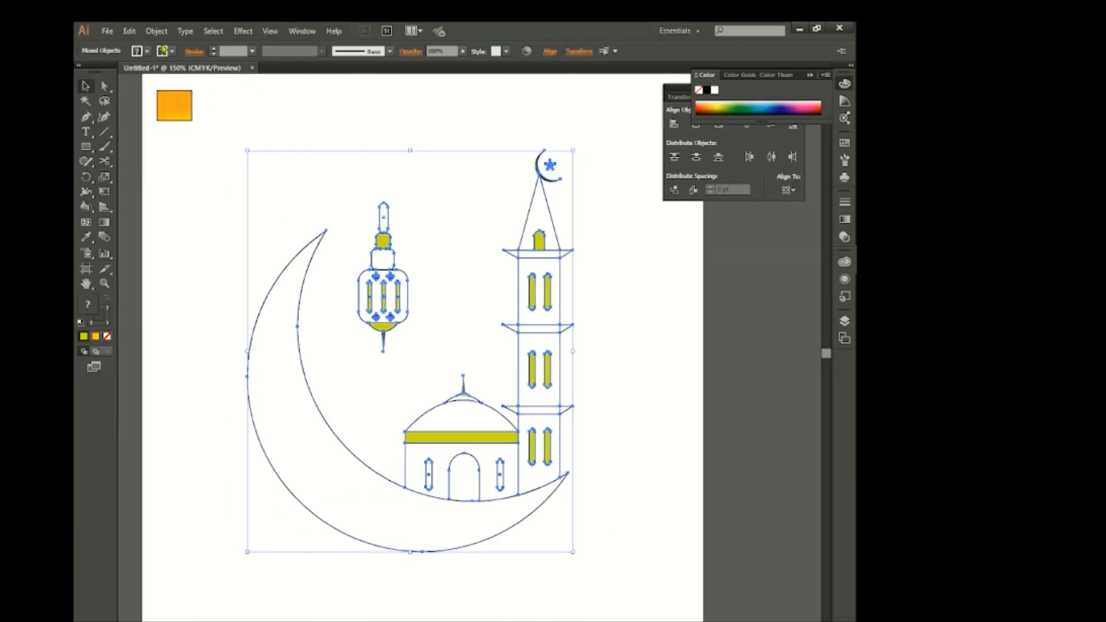
{"action": "left_click", "coordinate": [157, 30]}
{"action": "left_click", "coordinate": [202, 176]}
{"action": "left_click_drag", "start_coordinate": [204, 154], "coordinate": [626, 558]}
{"action": "left_click", "coordinate": [156, 31]}
{"action": "left_click", "coordinate": [201, 164]}
{"action": "left_click", "coordinate": [535, 409]}
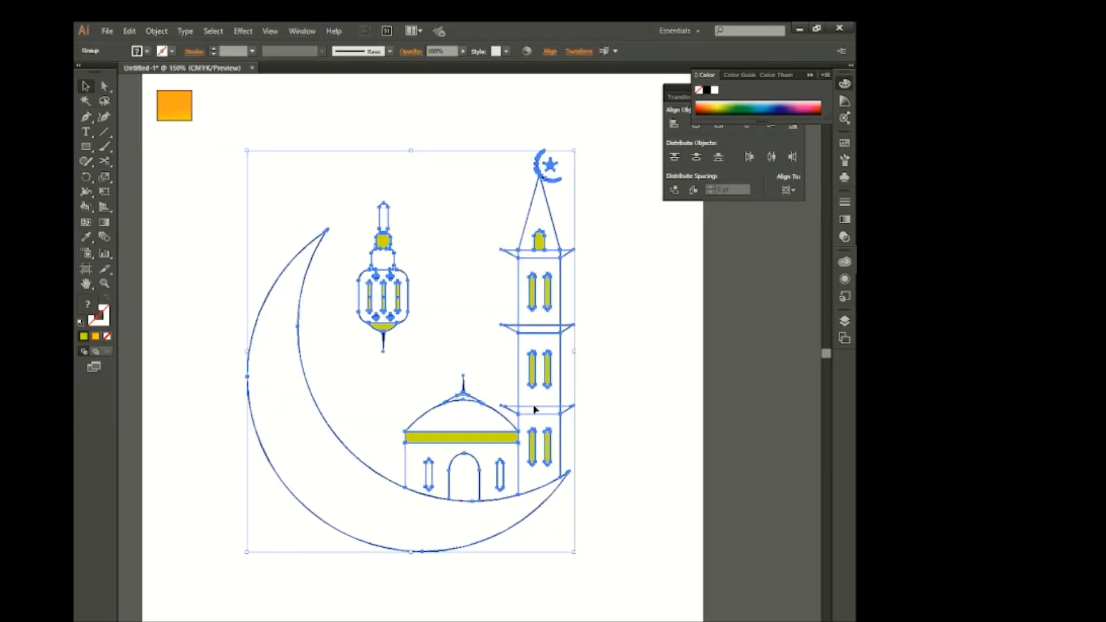
Fill the large crescent moon with orange using Shape Builder
{"action": "left_click", "coordinate": [86, 207]}
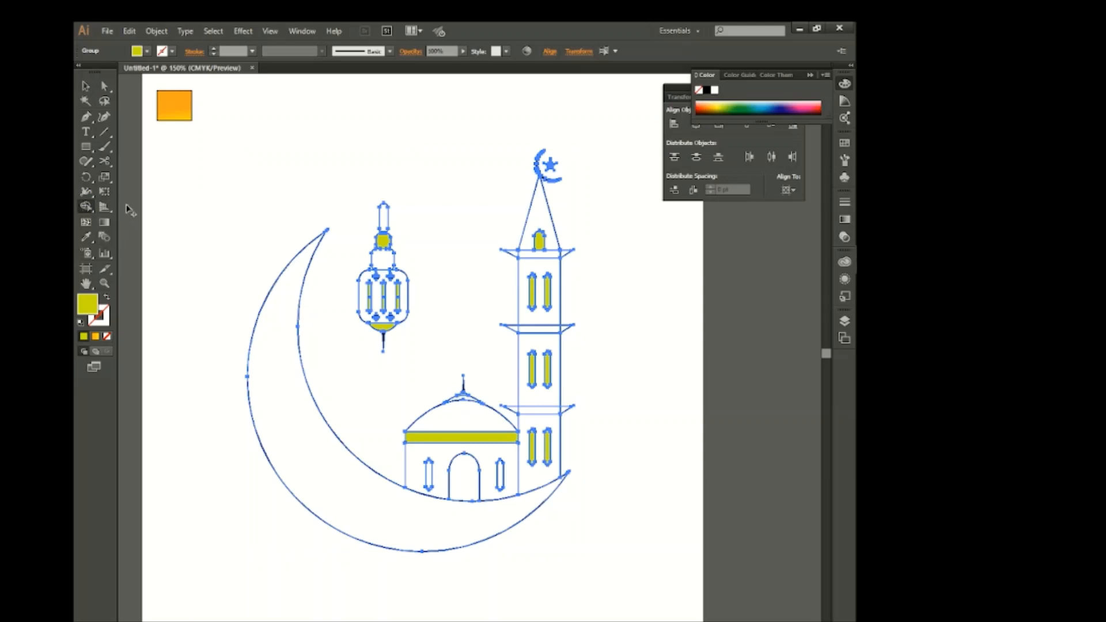
{"action": "left_click", "coordinate": [279, 315]}
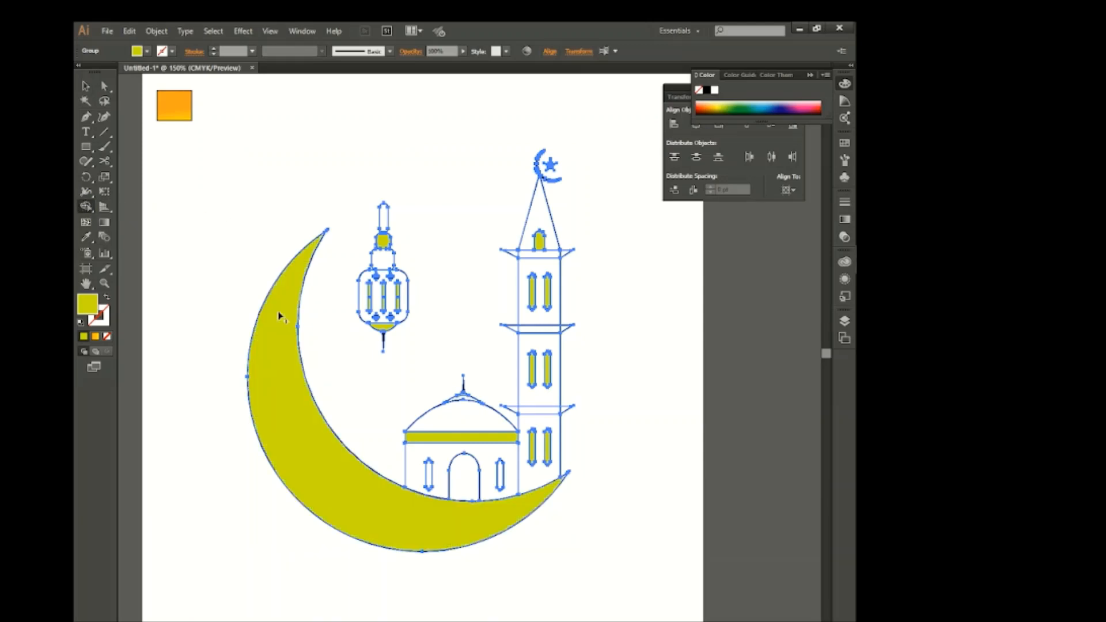
{"action": "left_click", "coordinate": [141, 51]}
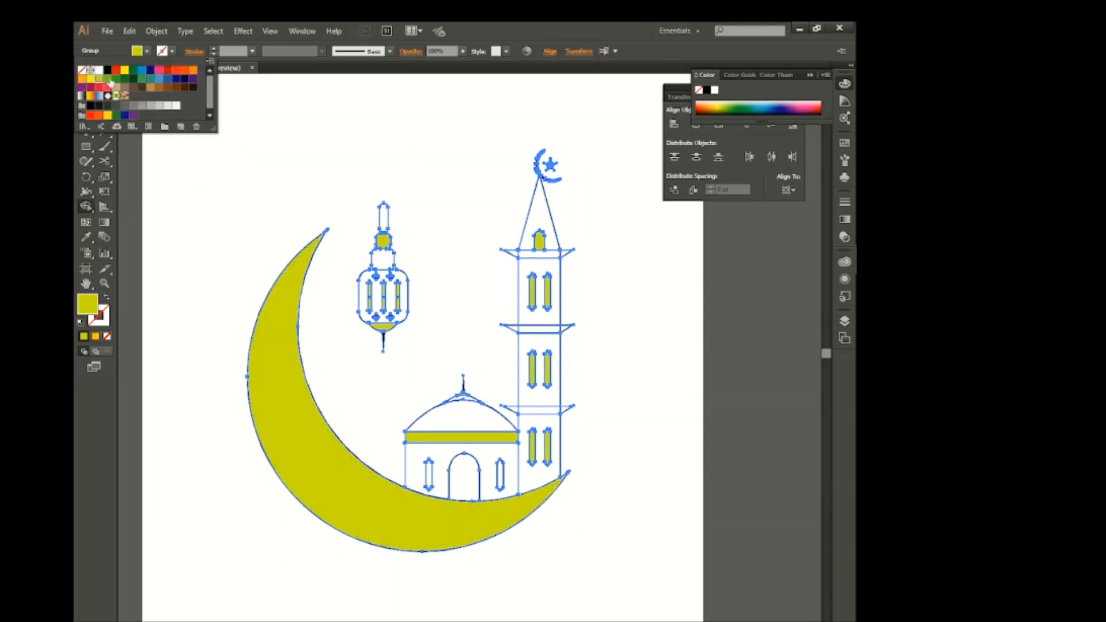
{"action": "left_click", "coordinate": [270, 346]}
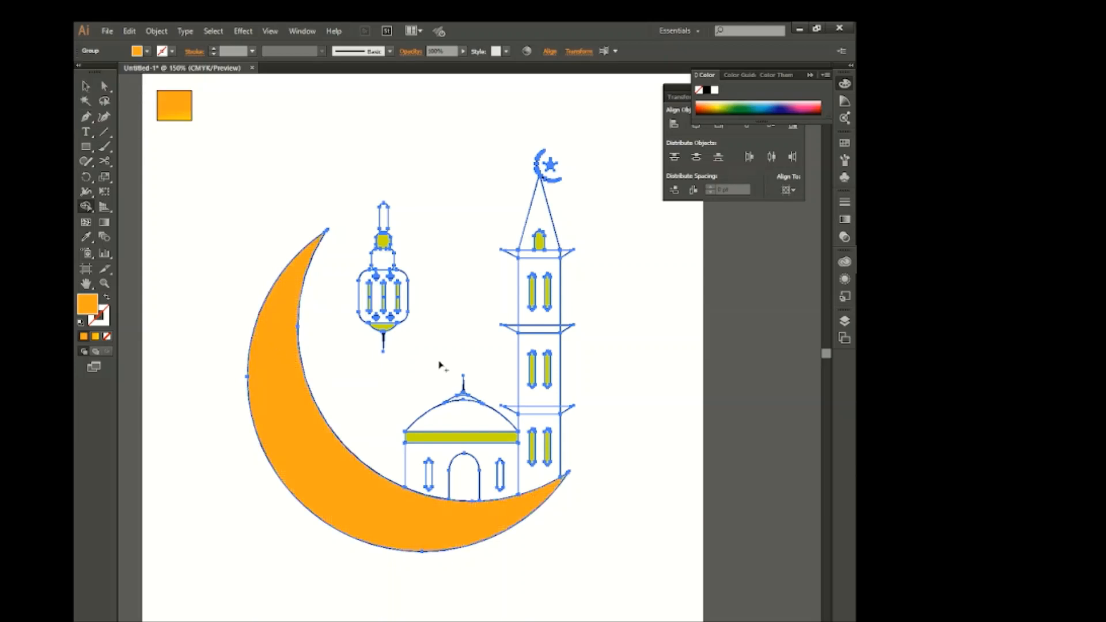
Fill the minaret's pointed roof and its three tower sections with orange using Shape Builder
{"action": "scroll", "coordinate": [440, 363], "scroll_direction": "up", "scroll_amount": 1}
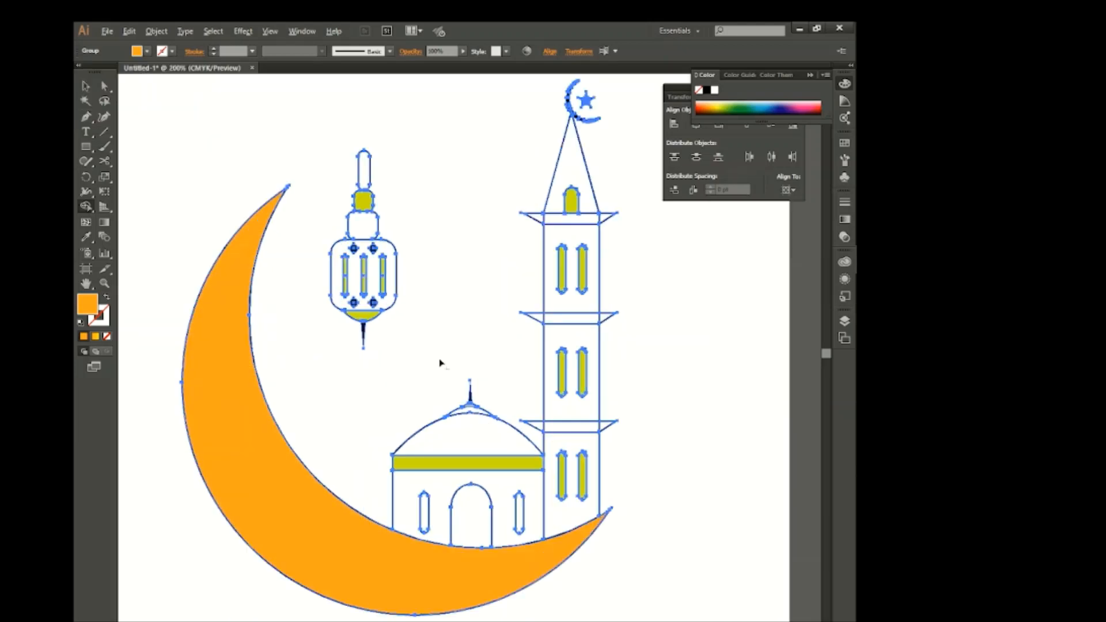
{"action": "left_click", "coordinate": [586, 173]}
{"action": "left_click", "coordinate": [587, 270]}
{"action": "left_click", "coordinate": [586, 368]}
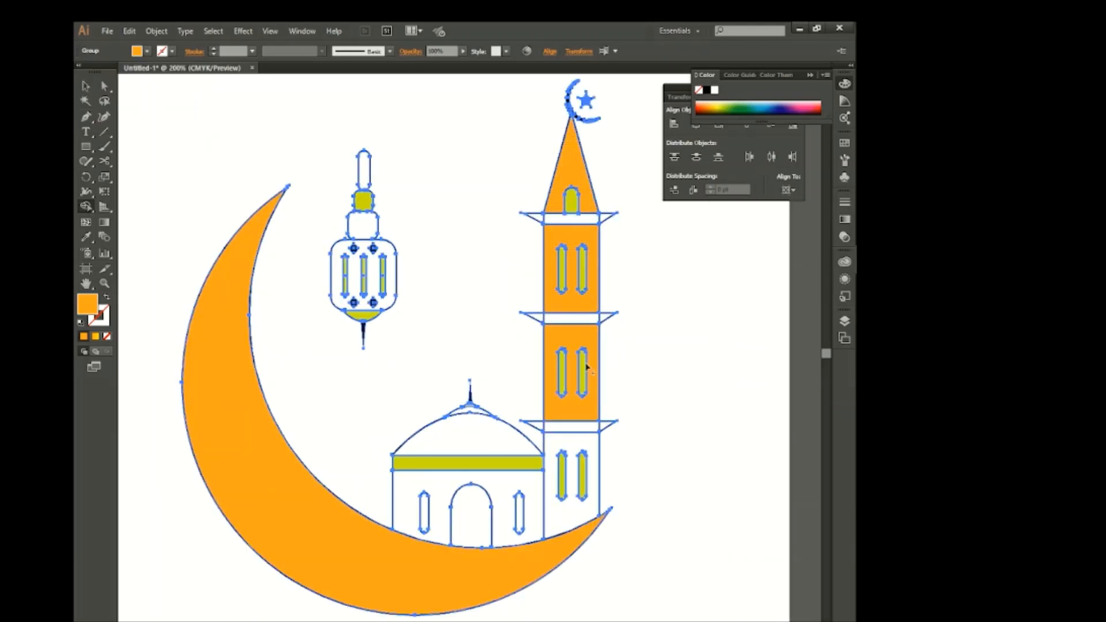
{"action": "left_click", "coordinate": [583, 445]}
Fill the mosque's front wall around the door and windows with yellow-green
{"action": "left_click", "coordinate": [518, 486]}
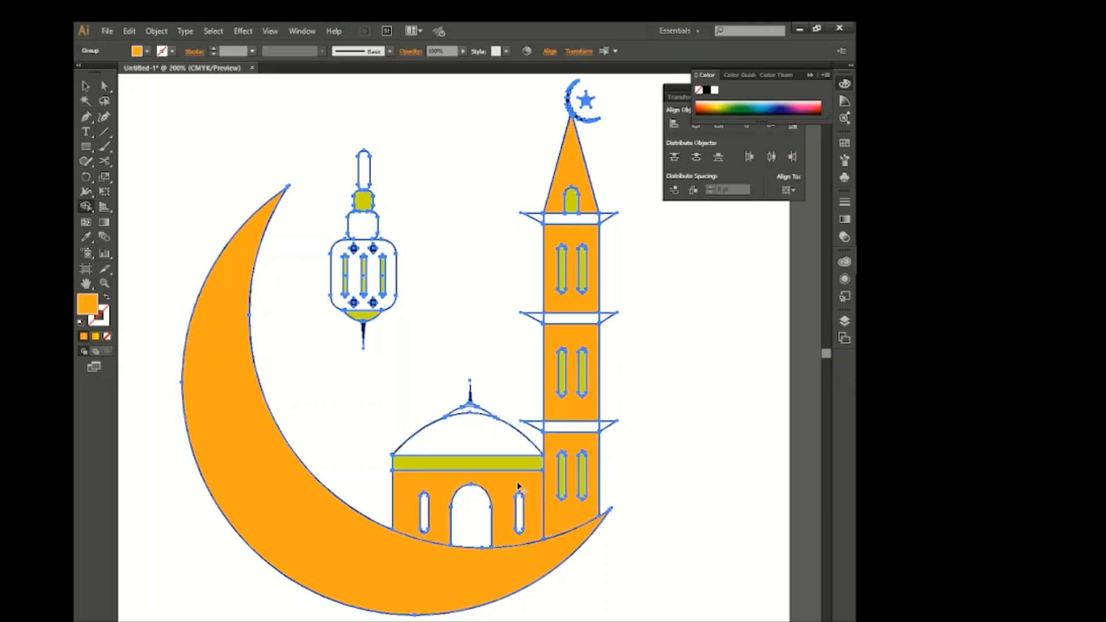
{"action": "left_click", "coordinate": [147, 51]}
{"action": "left_click", "coordinate": [82, 73]}
{"action": "left_click", "coordinate": [500, 493]}
Fill the band beneath the mosque's dome with black
{"action": "left_click", "coordinate": [146, 51]}
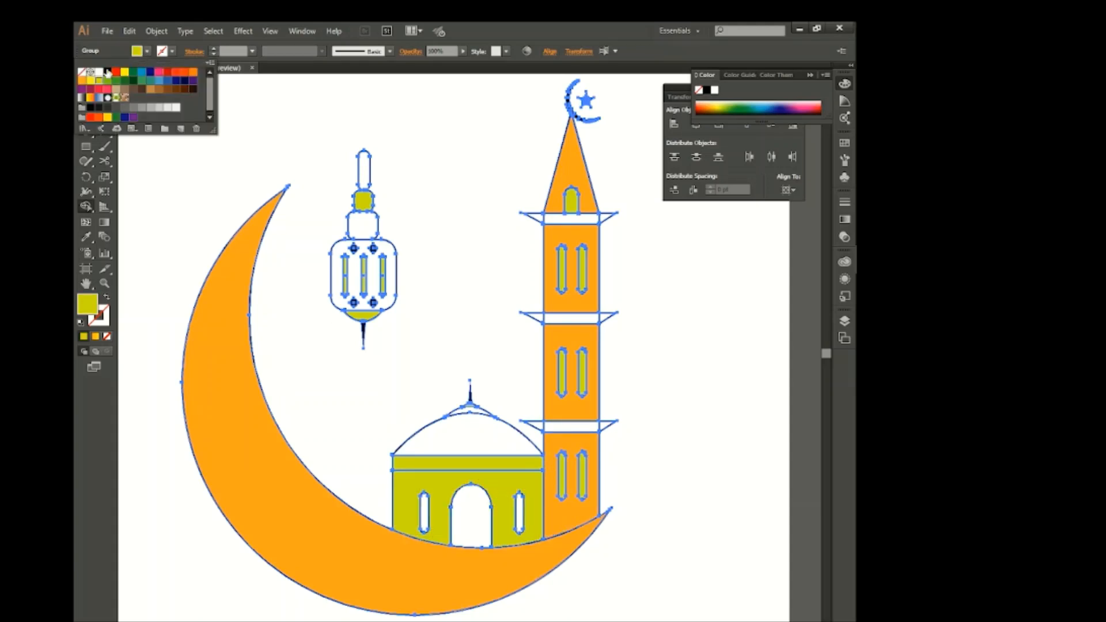
{"action": "left_click", "coordinate": [104, 73]}
{"action": "left_click", "coordinate": [469, 464]}
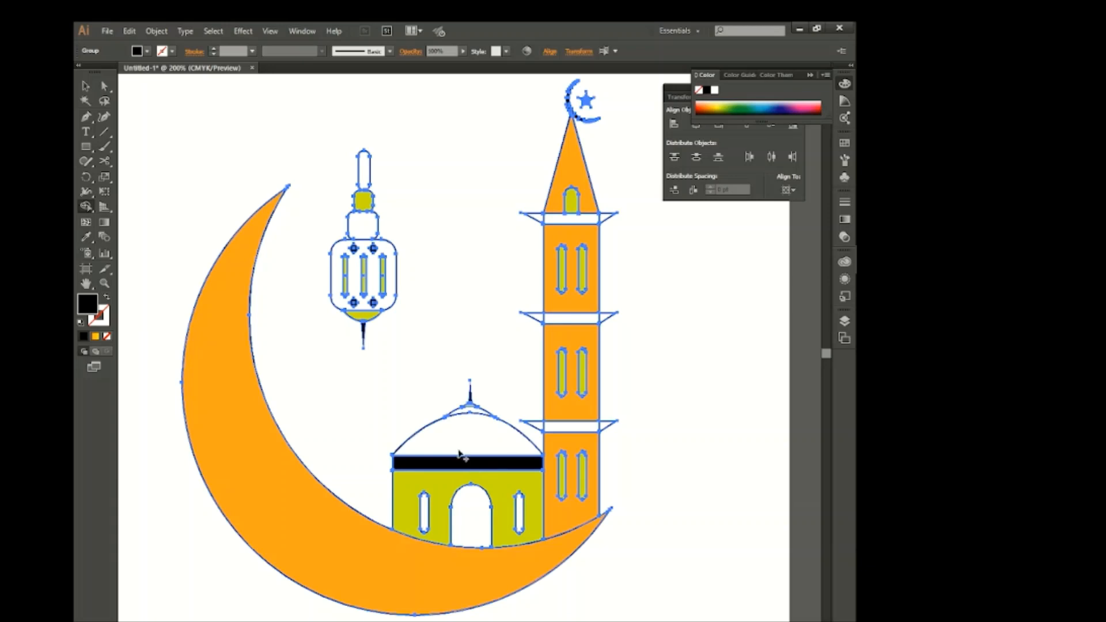
Fill the lantern's top piece, neck and main body with orange
{"action": "left_click", "coordinate": [147, 51]}
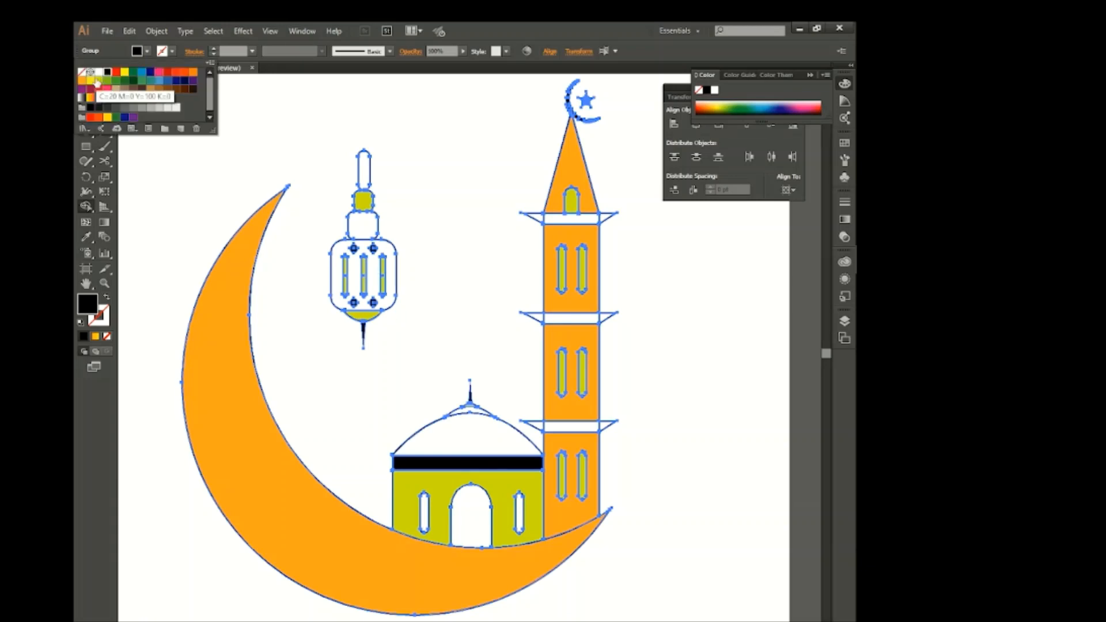
{"action": "left_click", "coordinate": [83, 73]}
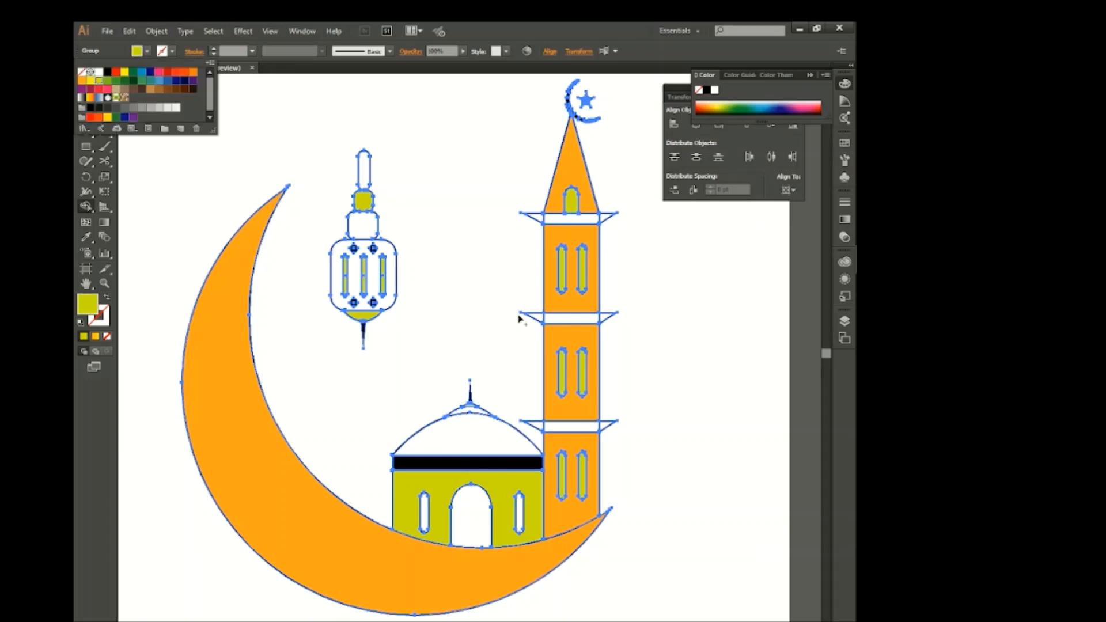
{"action": "left_click", "coordinate": [147, 52]}
{"action": "left_click", "coordinate": [83, 83]}
{"action": "left_click", "coordinate": [363, 226]}
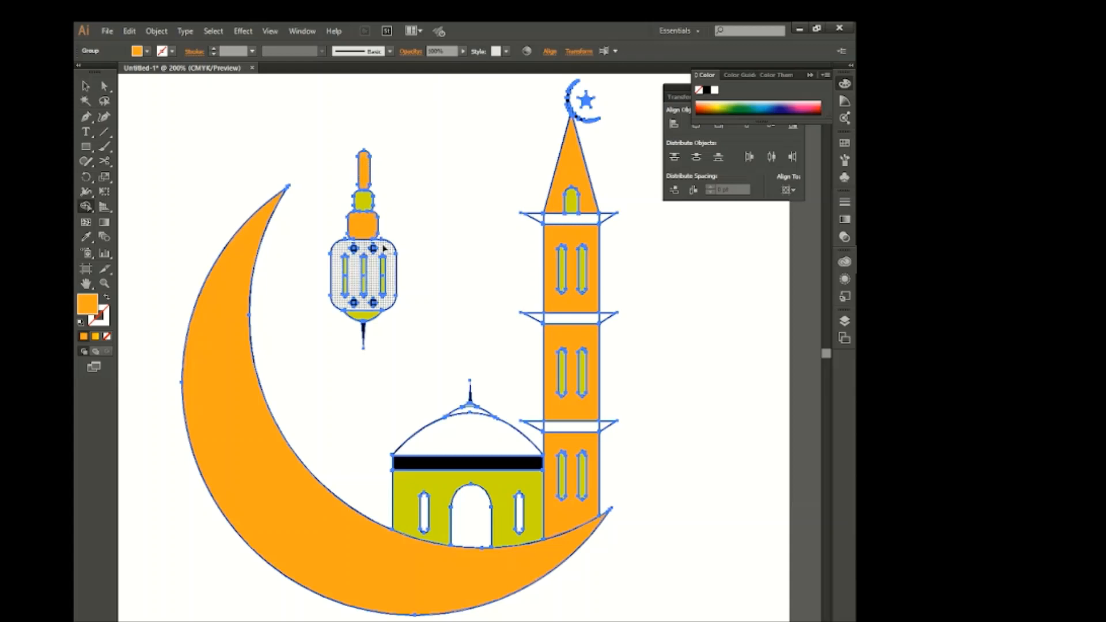
{"action": "left_click", "coordinate": [391, 262]}
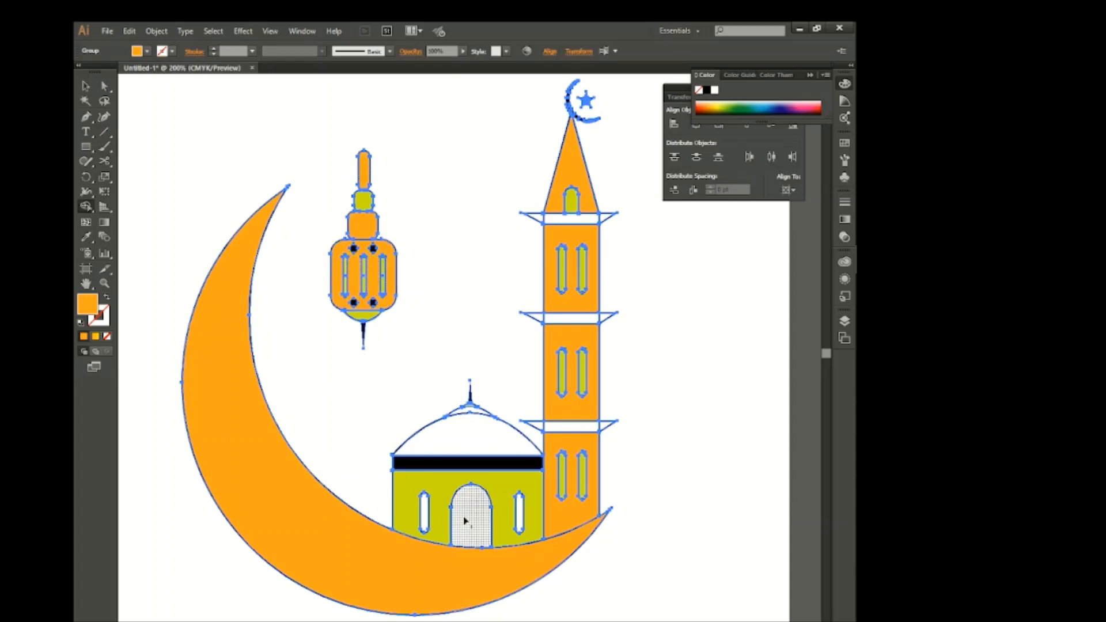
Fill the mosque's door, its two windows and the dome with orange
{"action": "left_click", "coordinate": [464, 521]}
{"action": "left_click", "coordinate": [519, 512]}
{"action": "left_click", "coordinate": [425, 512]}
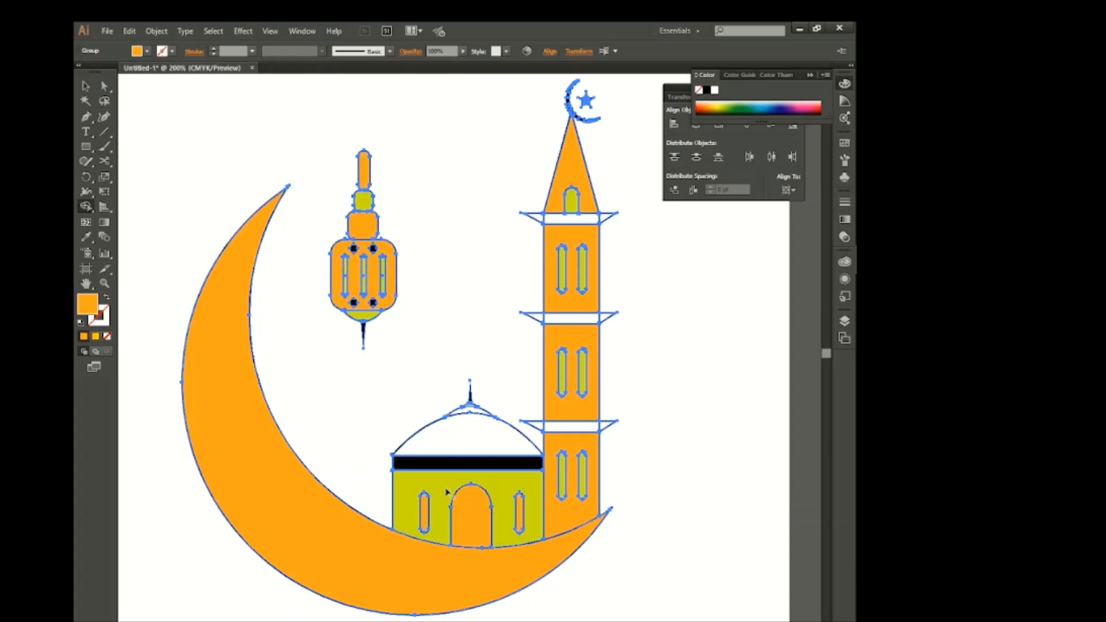
{"action": "left_click", "coordinate": [470, 444]}
{"action": "scroll", "coordinate": [470, 444], "scroll_direction": "up", "scroll_amount": 3}
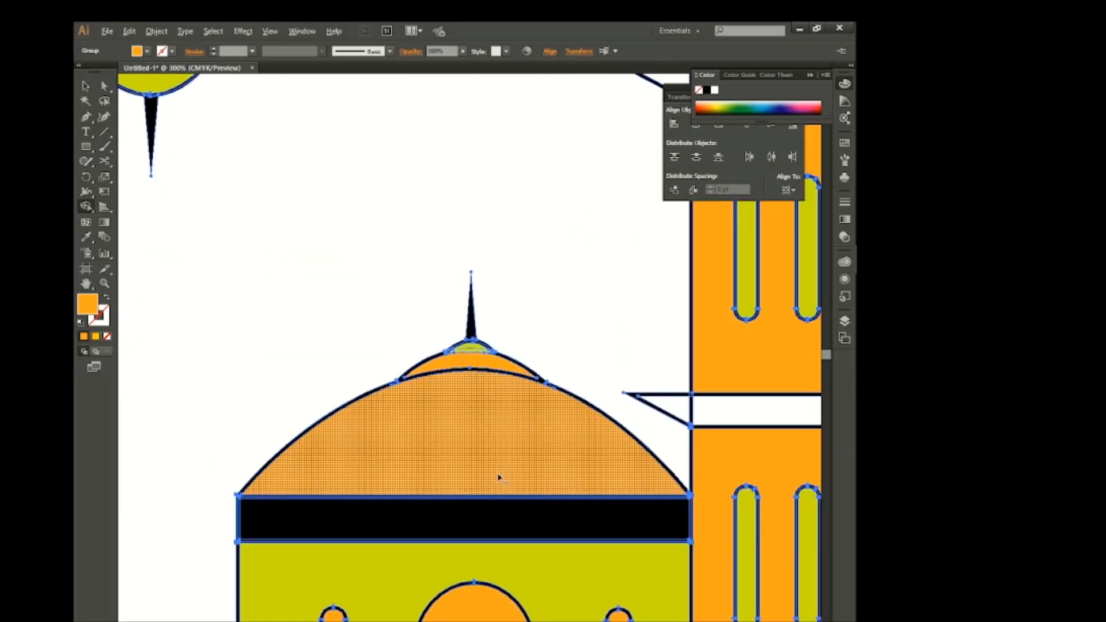
{"action": "scroll", "coordinate": [499, 477], "scroll_direction": "down", "scroll_amount": 3}
{"action": "scroll", "coordinate": [500, 477], "scroll_direction": "right", "scroll_amount": 3}
{"action": "scroll", "coordinate": [500, 478], "scroll_direction": "down", "scroll_amount": 2}
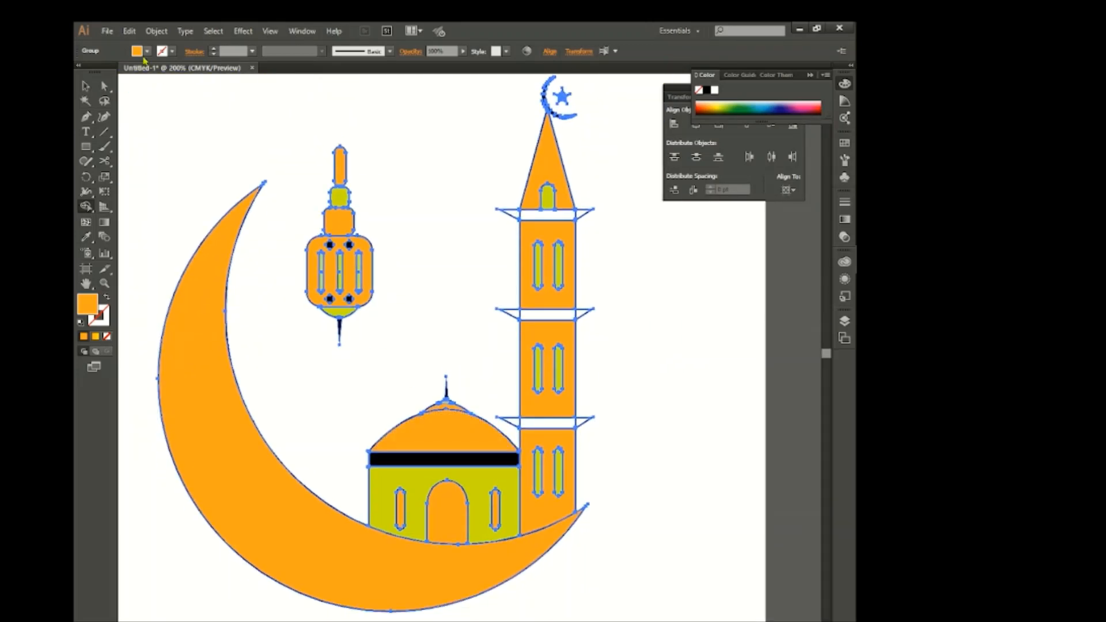
Fill the minaret's three balcony ledges with black and deselect the drawing
{"action": "left_click", "coordinate": [147, 51]}
{"action": "left_click", "coordinate": [107, 71]}
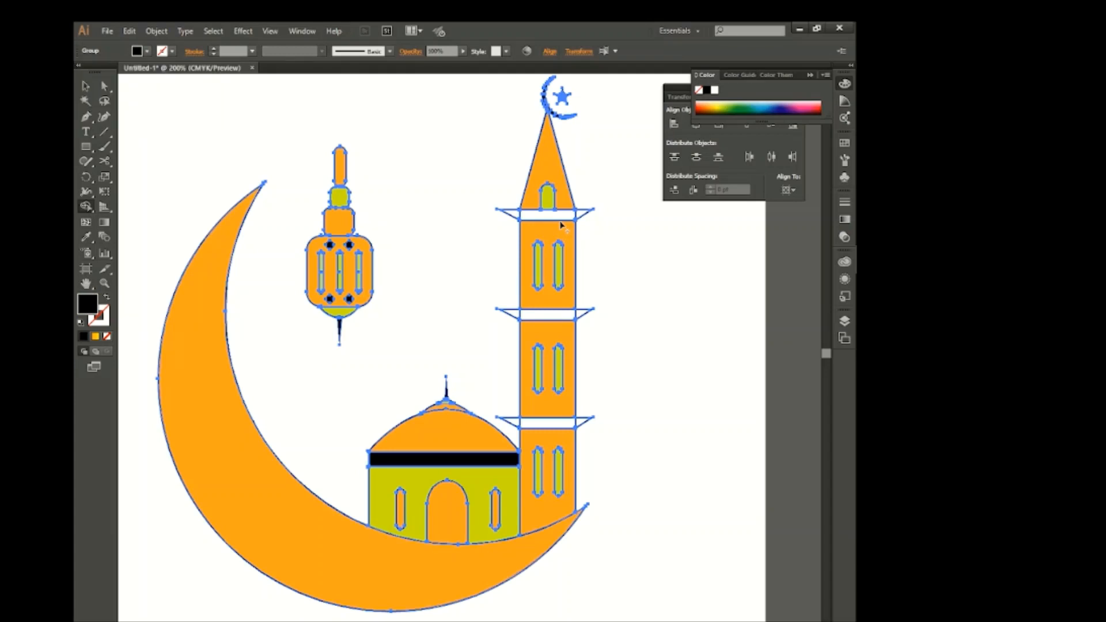
{"action": "scroll", "coordinate": [563, 229], "scroll_direction": "up", "scroll_amount": 2}
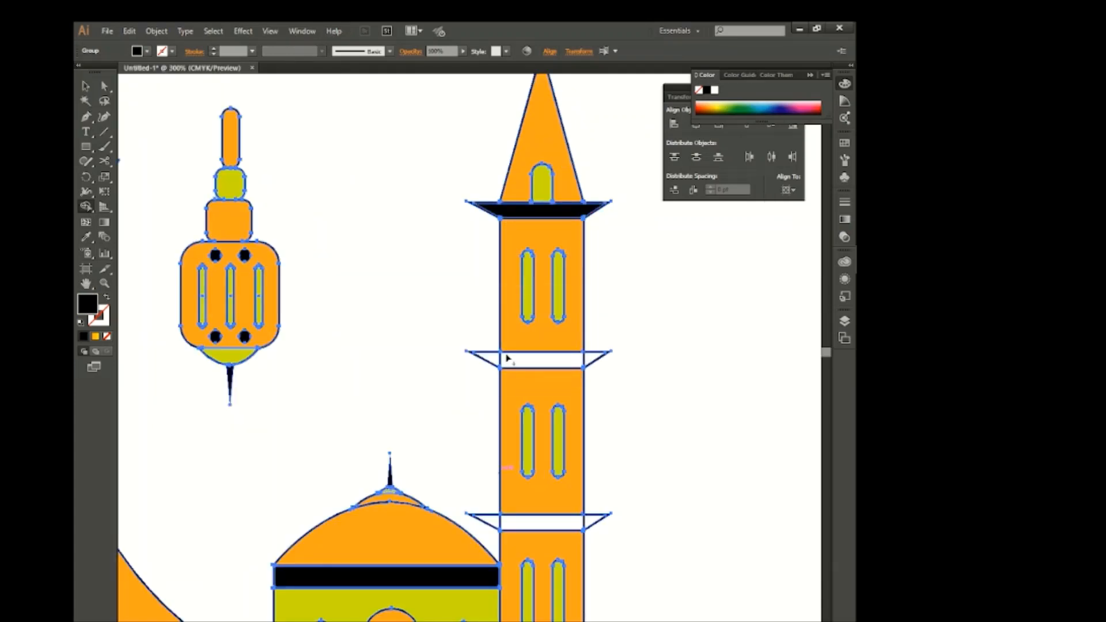
{"action": "left_click", "coordinate": [542, 360]}
{"action": "left_click", "coordinate": [513, 523]}
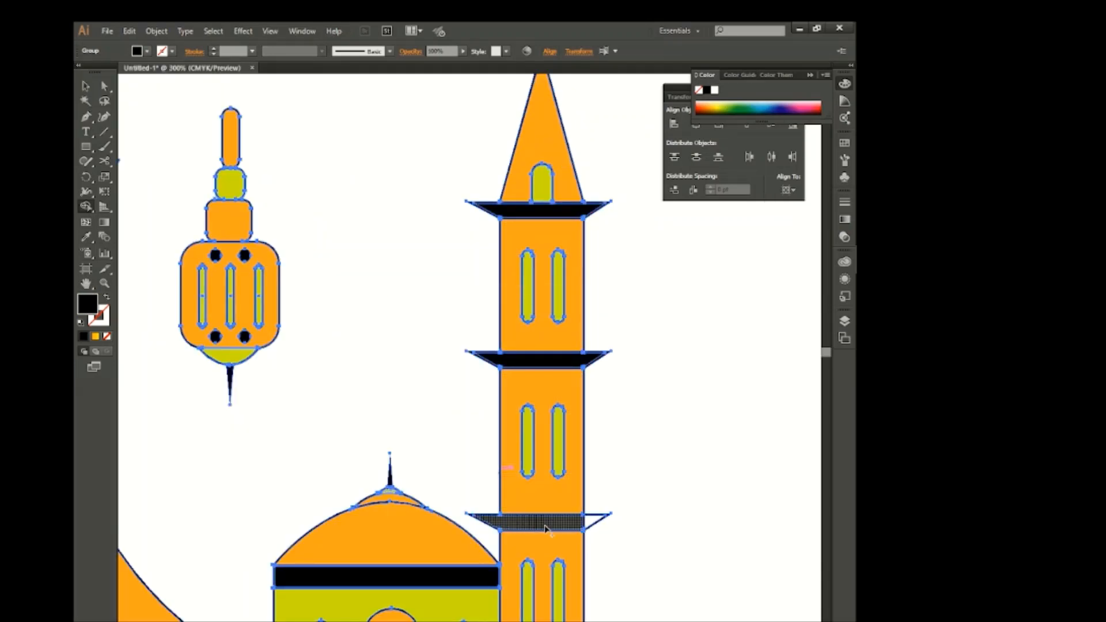
{"action": "scroll", "coordinate": [581, 519], "scroll_direction": "down", "scroll_amount": 2}
{"action": "scroll", "coordinate": [552, 512], "scroll_direction": "down", "scroll_amount": 1}
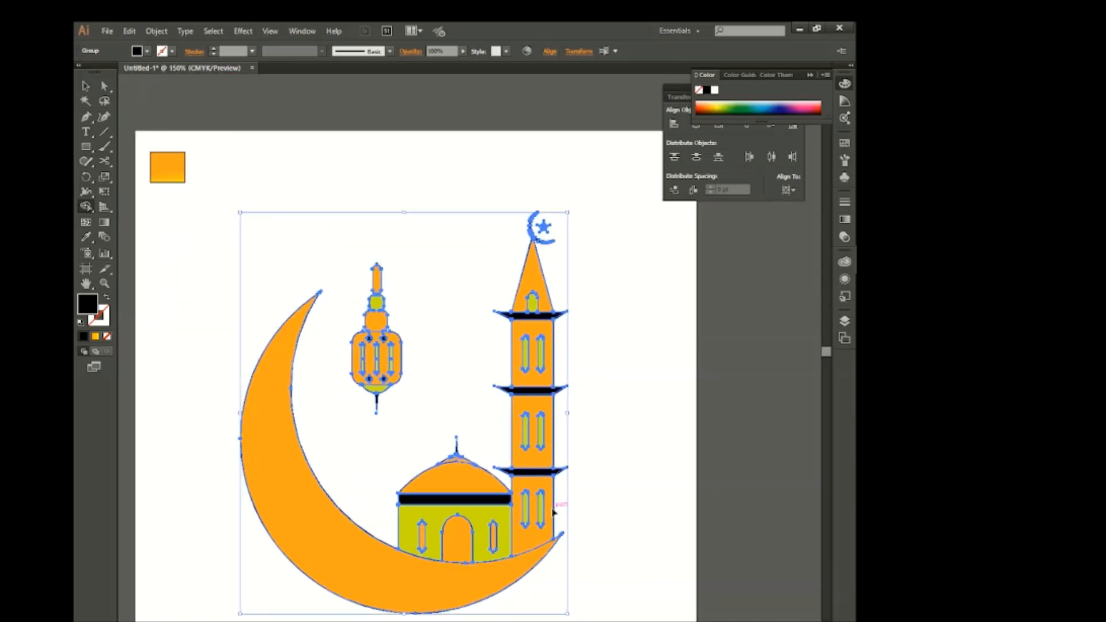
{"action": "key", "text": "v"}
{"action": "left_click", "coordinate": [435, 254]}
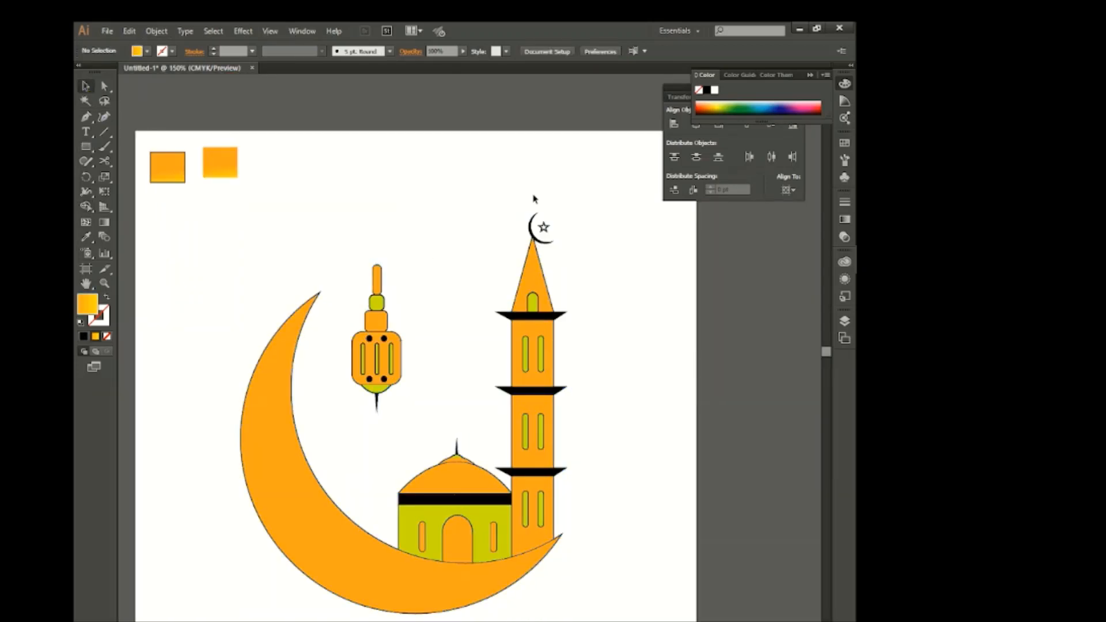
Give the crescent and star atop the minaret the orange gradient sampled from the borderless sample square
{"action": "left_click_drag", "start_coordinate": [533, 195], "coordinate": [557, 227]}
{"action": "left_click", "coordinate": [86, 237]}
{"action": "left_click", "coordinate": [219, 164]}
{"action": "key", "text": "v"}
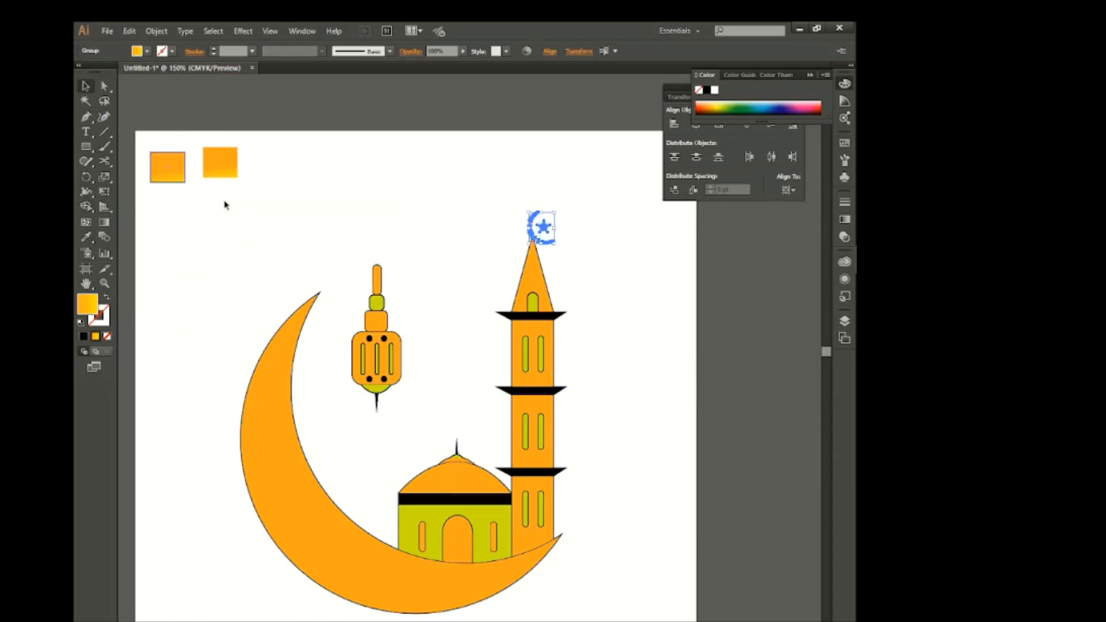
{"action": "left_click", "coordinate": [298, 222]}
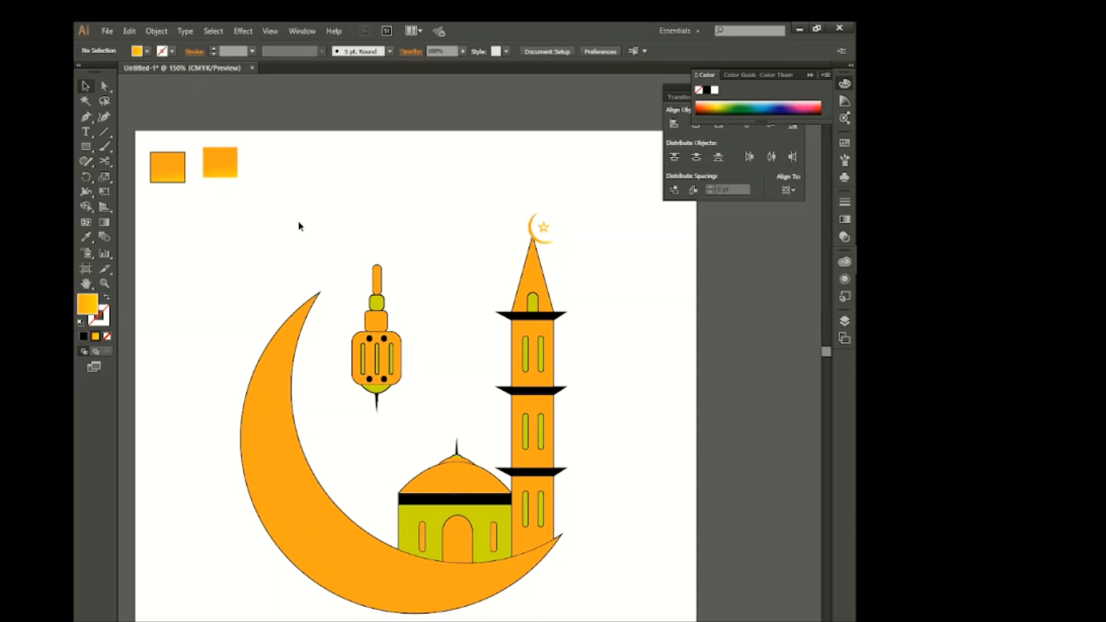
Give the large crescent moon the orange gradient and black stroke sampled from the outlined sample square
{"action": "scroll", "coordinate": [413, 415], "scroll_direction": "down", "scroll_amount": 1}
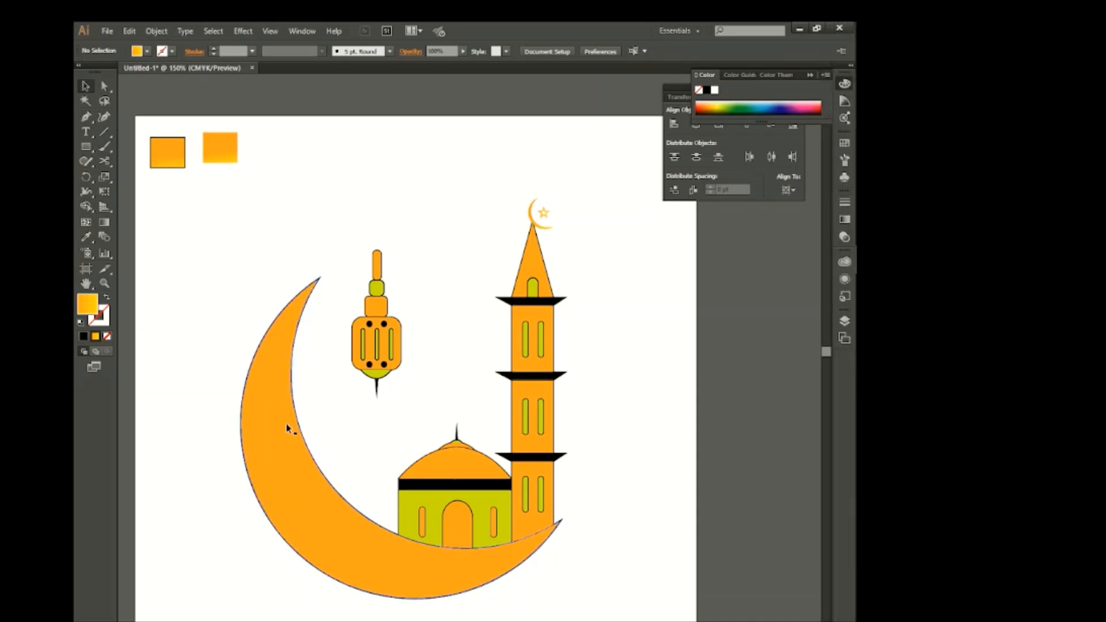
{"action": "left_click", "coordinate": [289, 425]}
{"action": "left_click", "coordinate": [87, 237]}
{"action": "left_click", "coordinate": [177, 148]}
{"action": "left_click", "coordinate": [86, 87]}
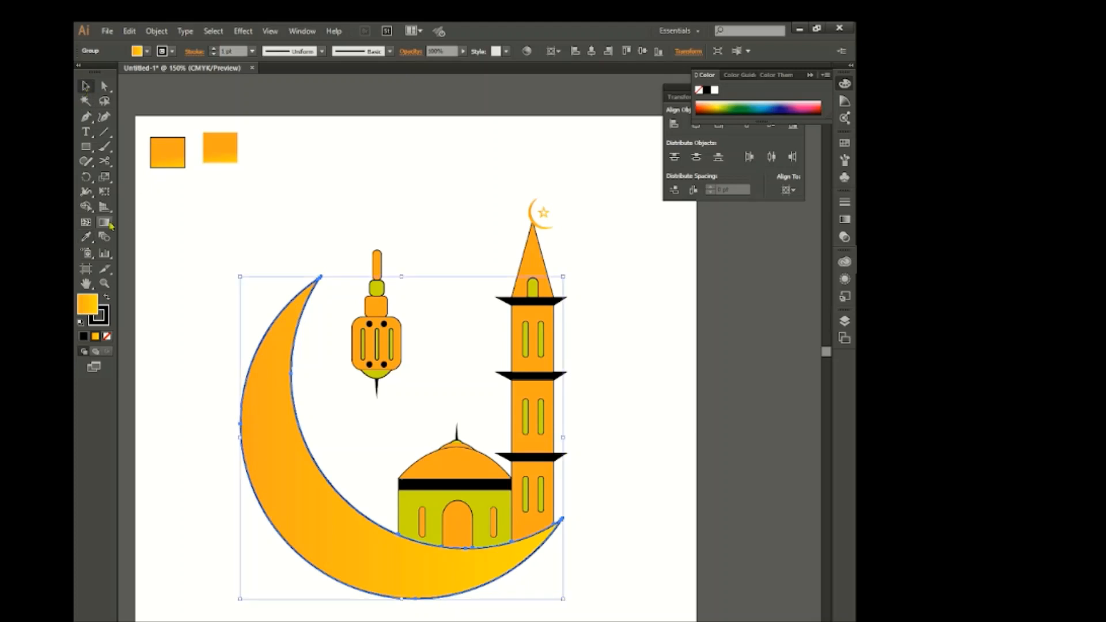
Redirect the large moon's gradient with the Gradient tool to run downward from orange to yellow at its lower edge
{"action": "left_click", "coordinate": [105, 224]}
{"action": "left_click_drag", "start_coordinate": [350, 603], "coordinate": [354, 483]}
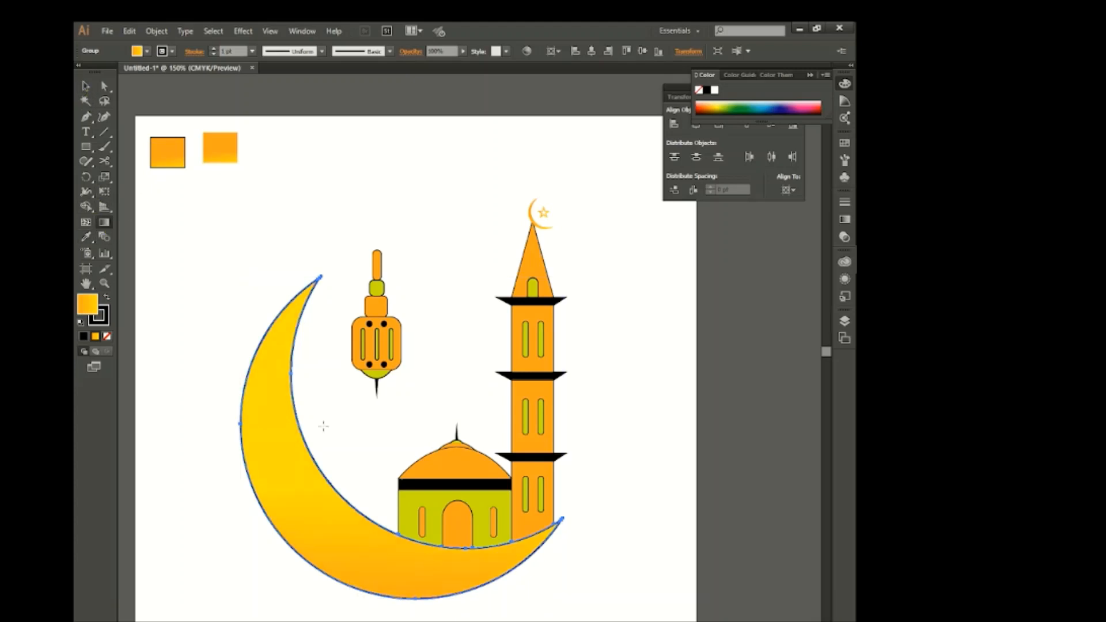
{"action": "left_click_drag", "start_coordinate": [324, 426], "coordinate": [345, 607]}
{"action": "scroll", "coordinate": [361, 597], "scroll_direction": "down", "scroll_amount": 2}
{"action": "key", "text": "v"}
{"action": "left_click", "coordinate": [210, 286]}
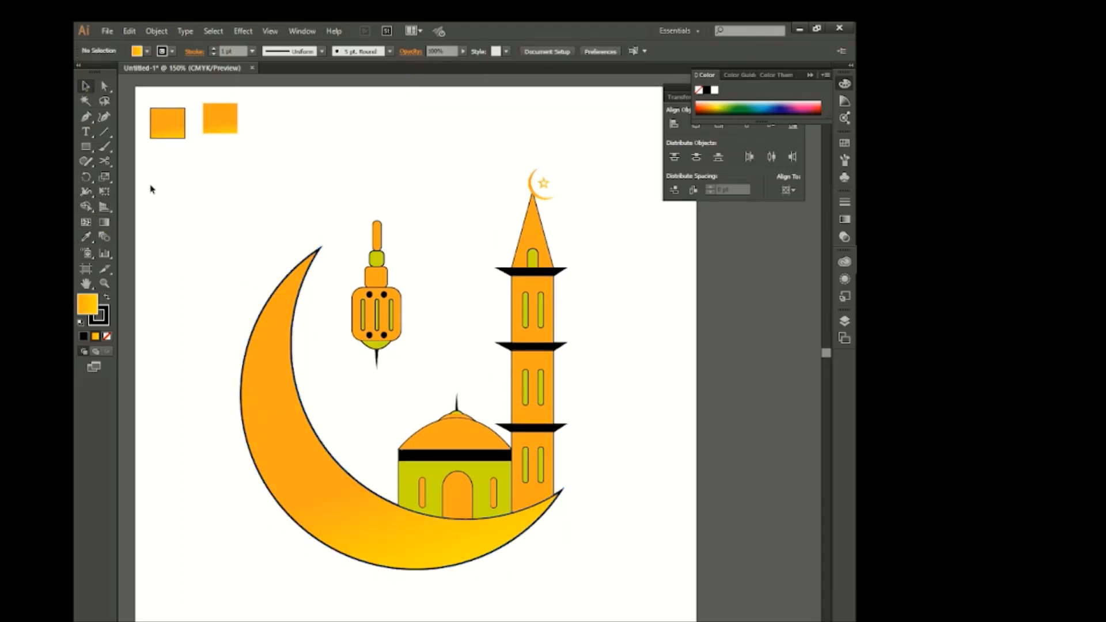
Select all plain orange shapes with the Magic Wand and apply the outlined sample square's gradient and stroke to them
{"action": "left_click", "coordinate": [86, 101]}
{"action": "left_click", "coordinate": [534, 236]}
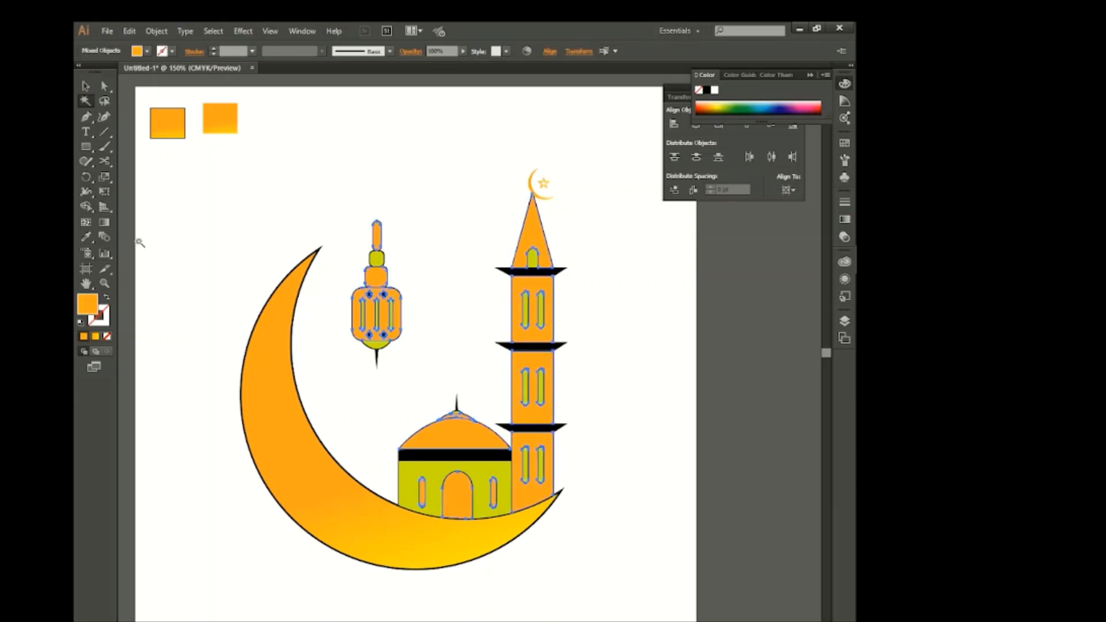
{"action": "left_click", "coordinate": [168, 141]}
{"action": "left_click", "coordinate": [86, 86]}
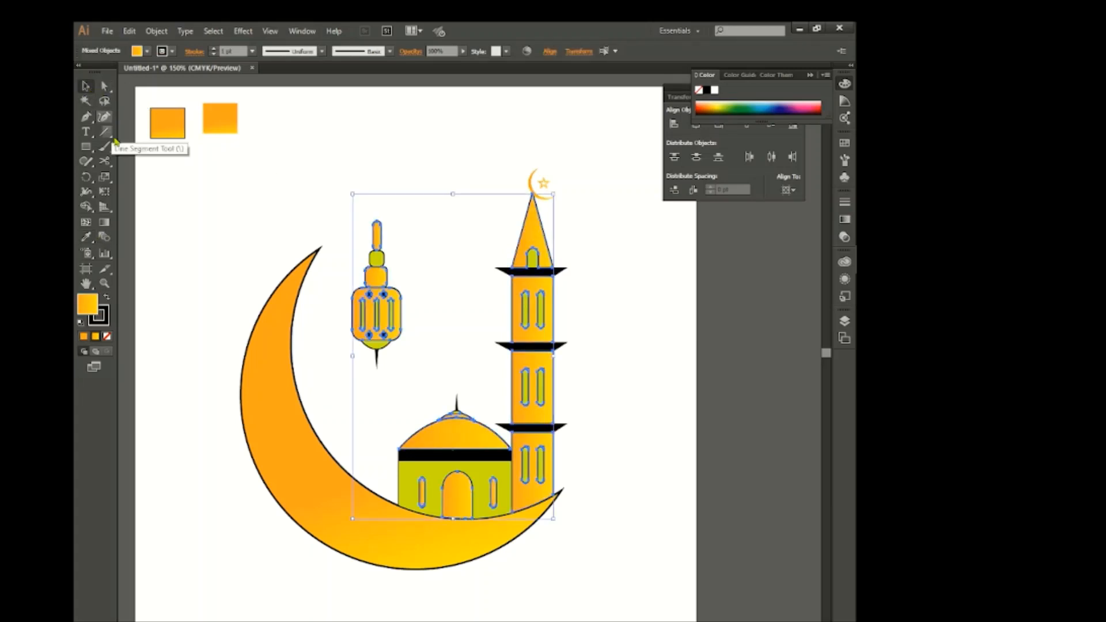
{"action": "left_click", "coordinate": [176, 206]}
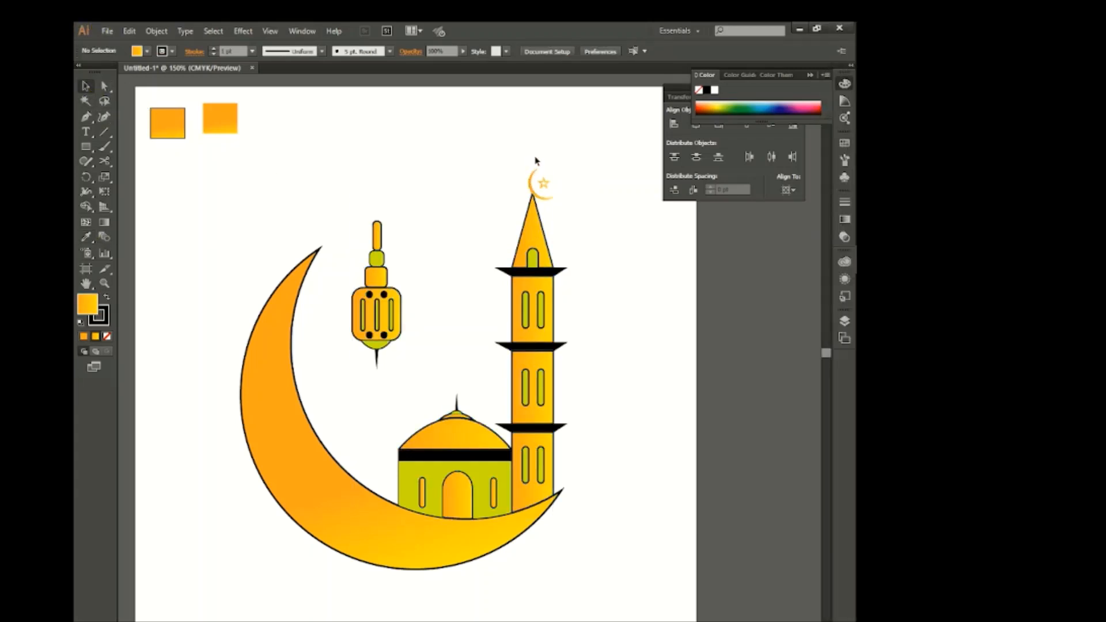
Change the fill of the crescent and star atop the minaret to black
{"action": "left_click_drag", "start_coordinate": [557, 186], "coordinate": [557, 183]}
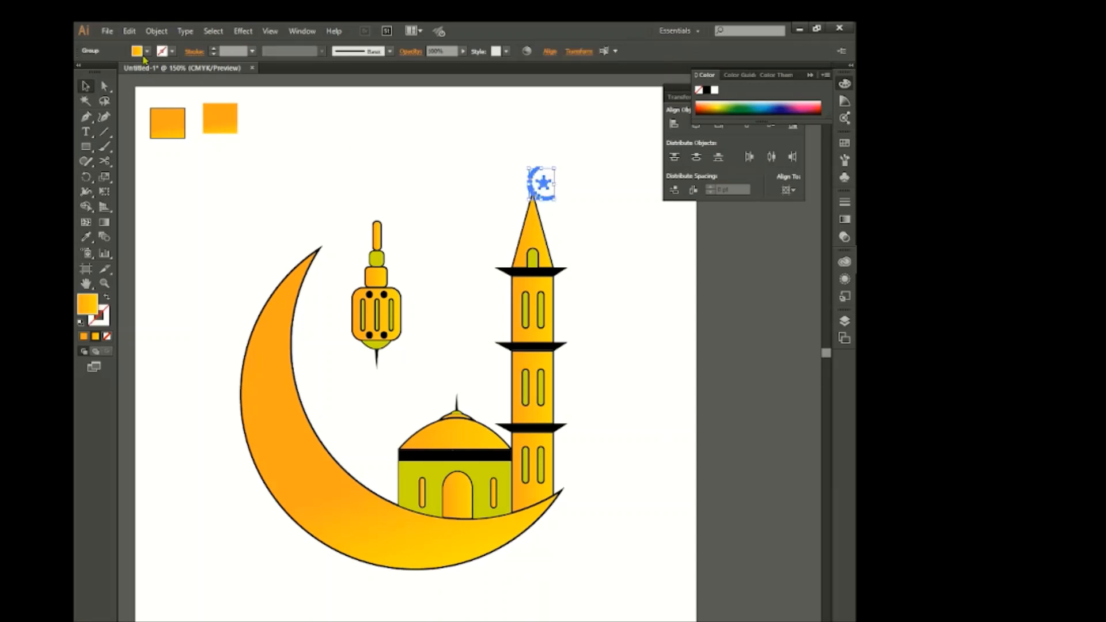
{"action": "left_click", "coordinate": [147, 52]}
{"action": "left_click", "coordinate": [106, 76]}
{"action": "left_click", "coordinate": [231, 178]}
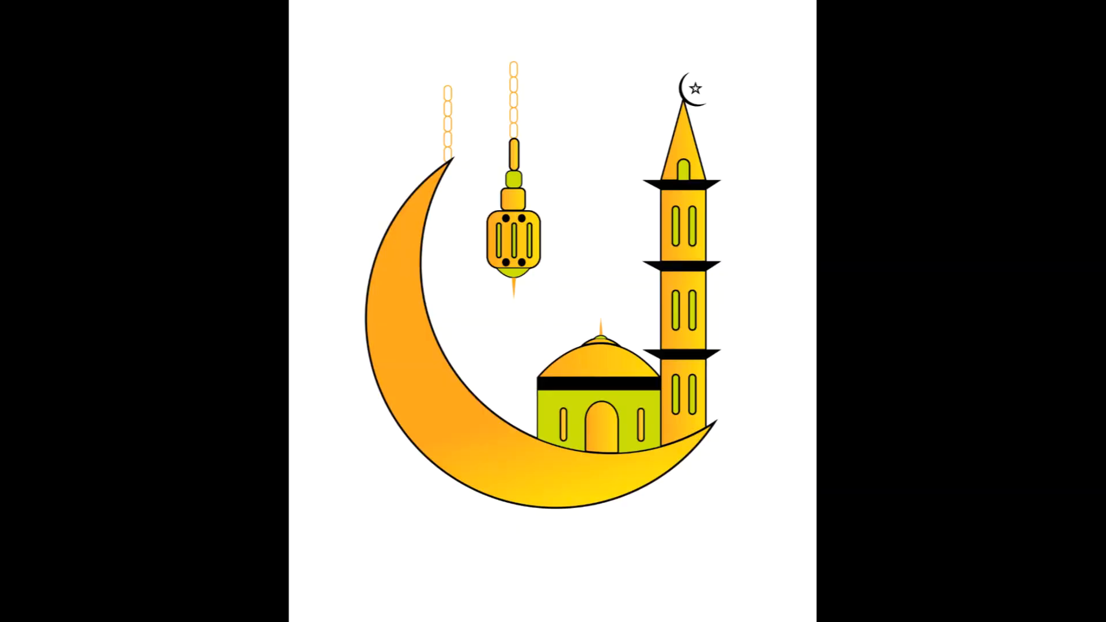